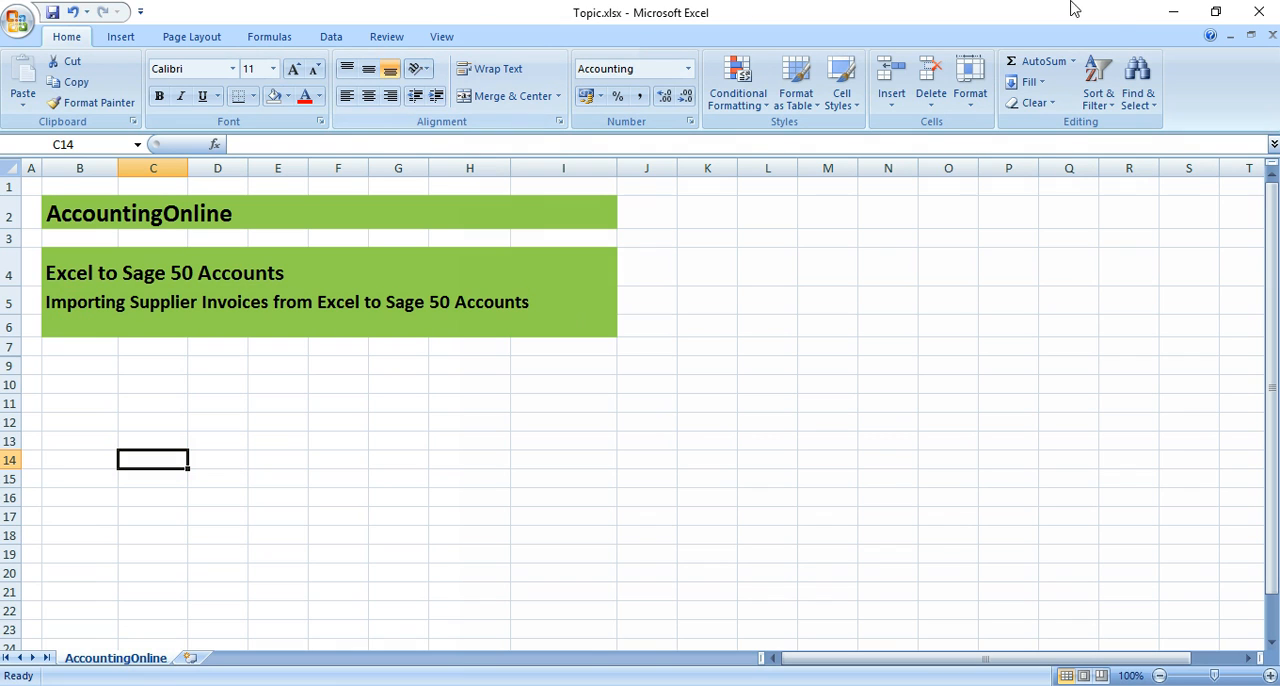
# Close the topic workbook and inspect the Tax Amount and Gross formulas in the supplier invoice sheet
pyautogui.click(1260, 13)
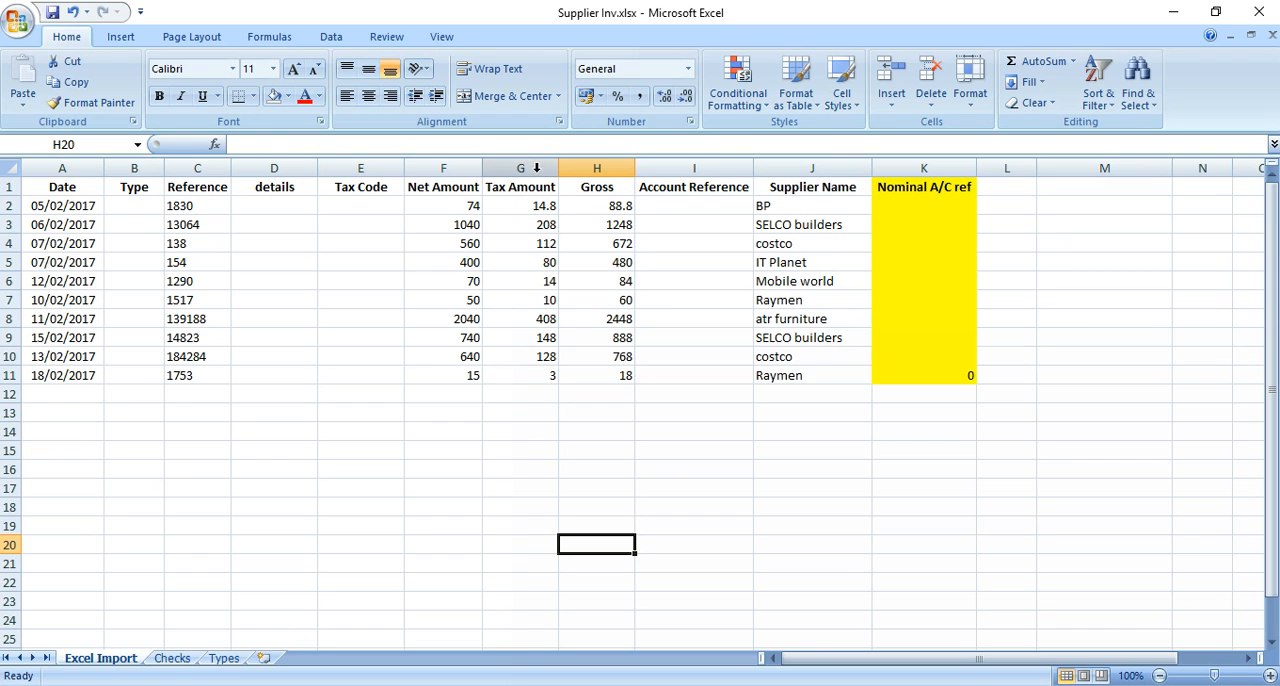
pyautogui.click(520, 224)
pyautogui.doubleClick(526, 222)
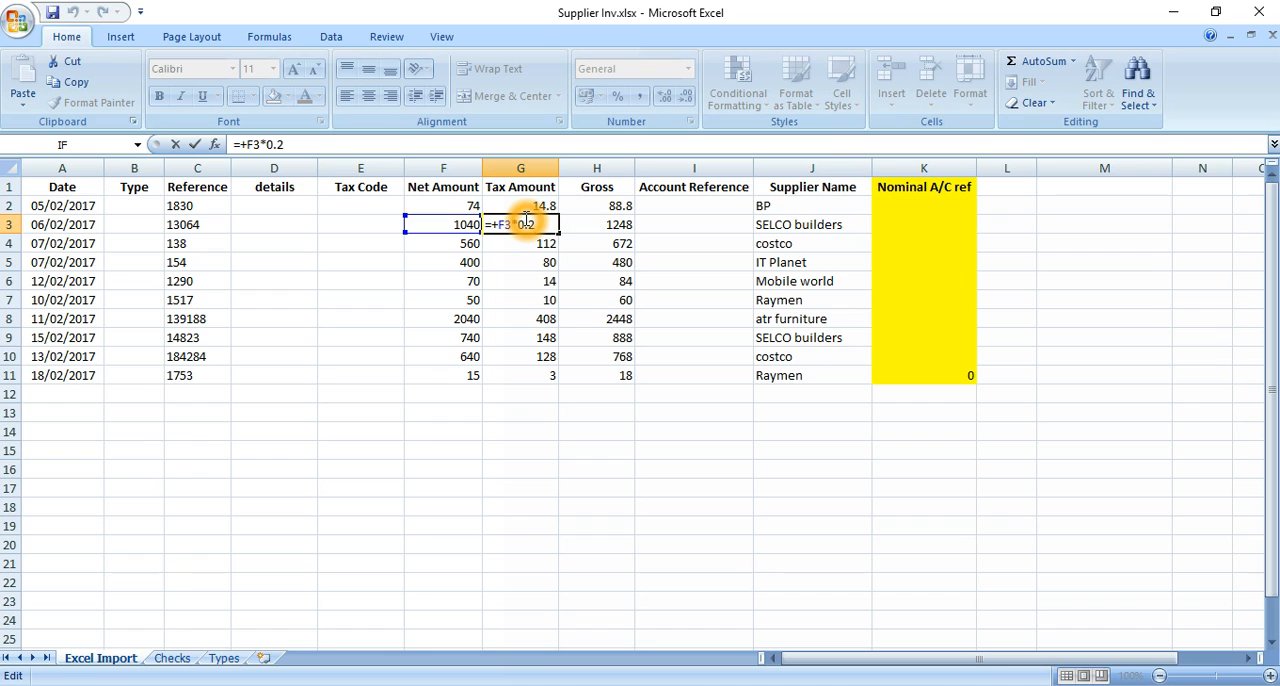
pyautogui.press('Return')
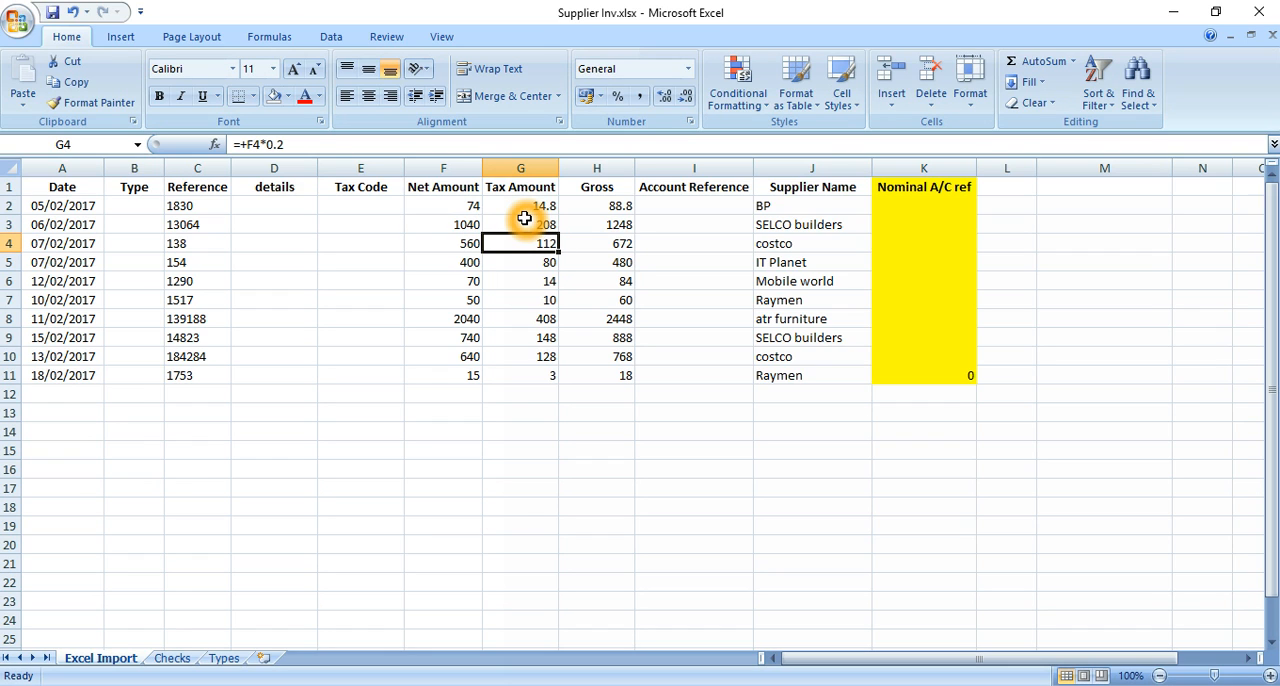
pyautogui.click(606, 208)
pyautogui.doubleClick(606, 208)
pyautogui.press('Escape')
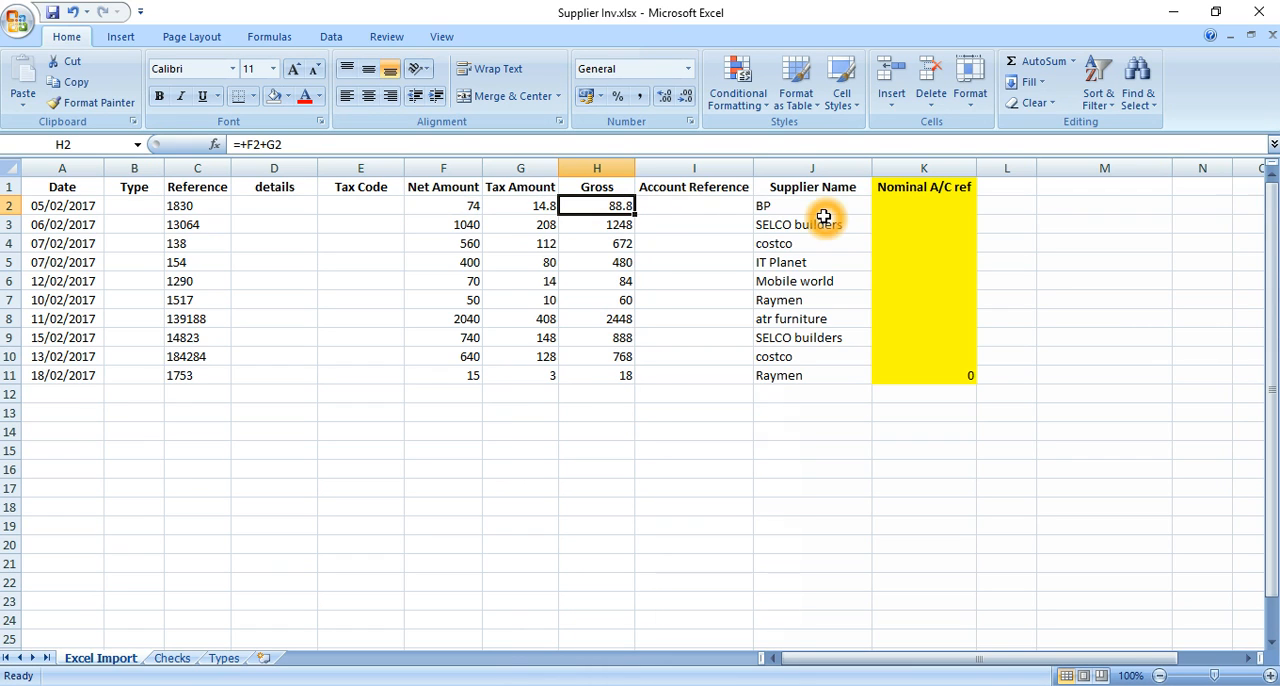
pyautogui.click(811, 271)
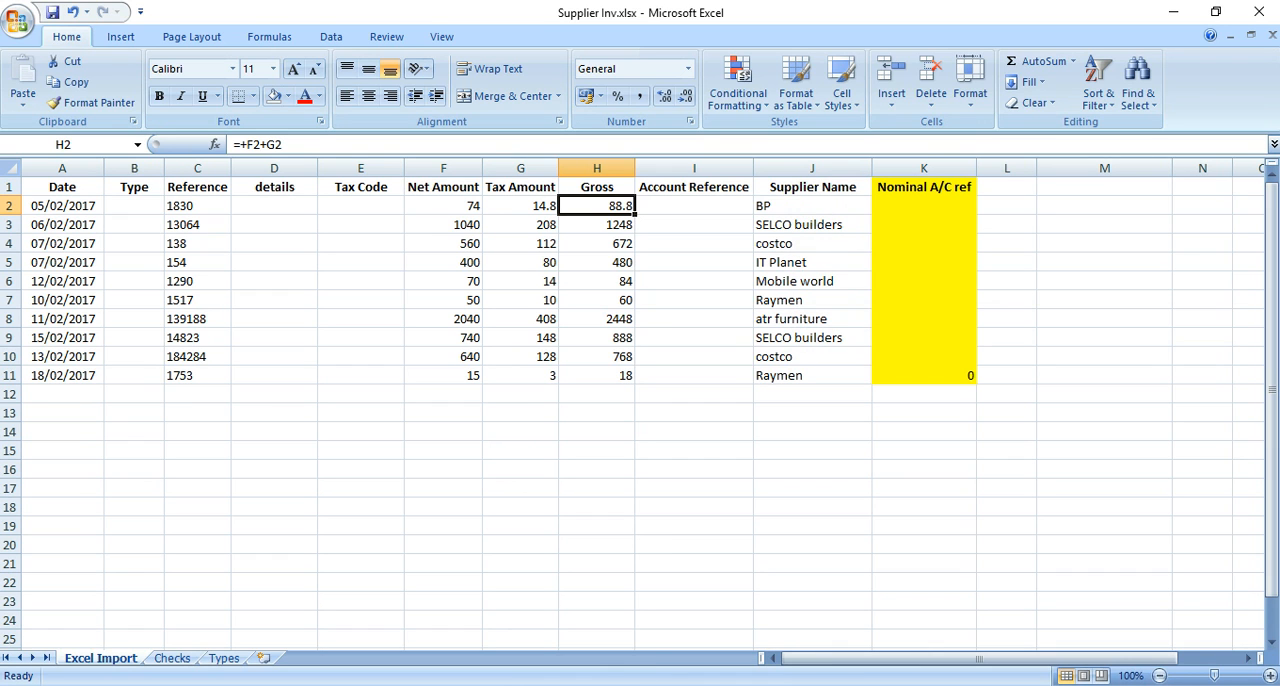
# View the supplier records in Sage 50 Accounts and return to the supplier invoice workbook in Excel
pyautogui.click(525, 625)
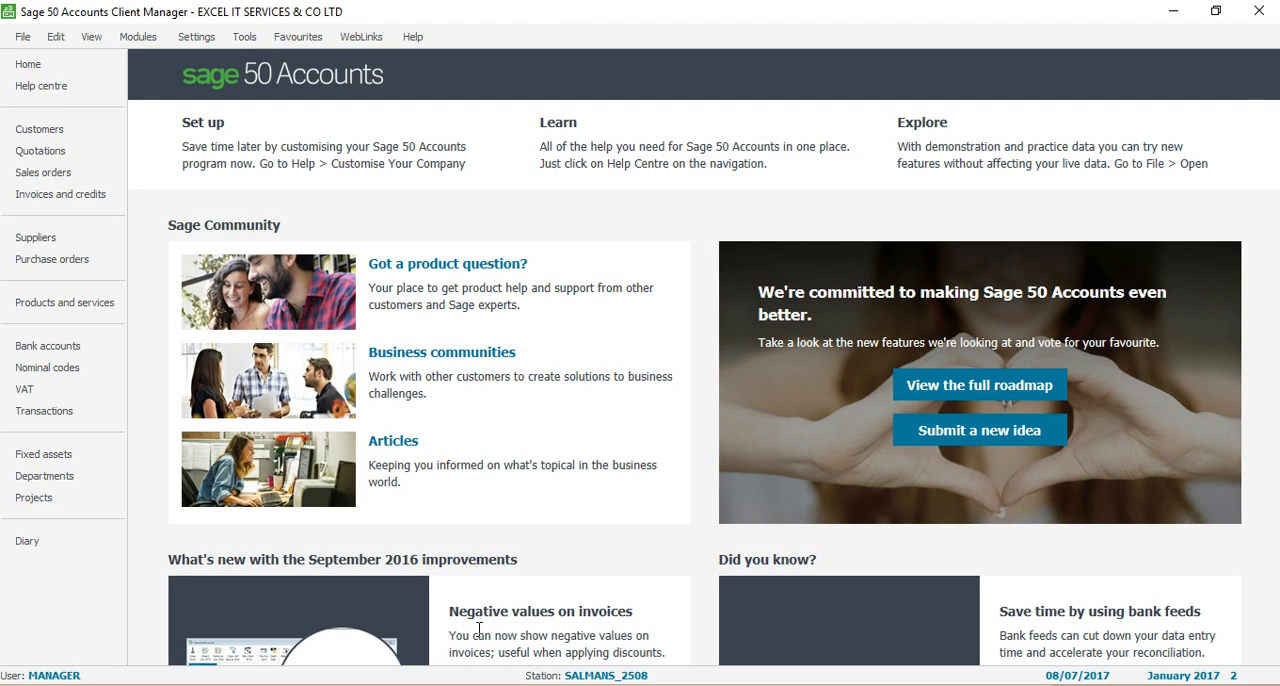
pyautogui.click(30, 240)
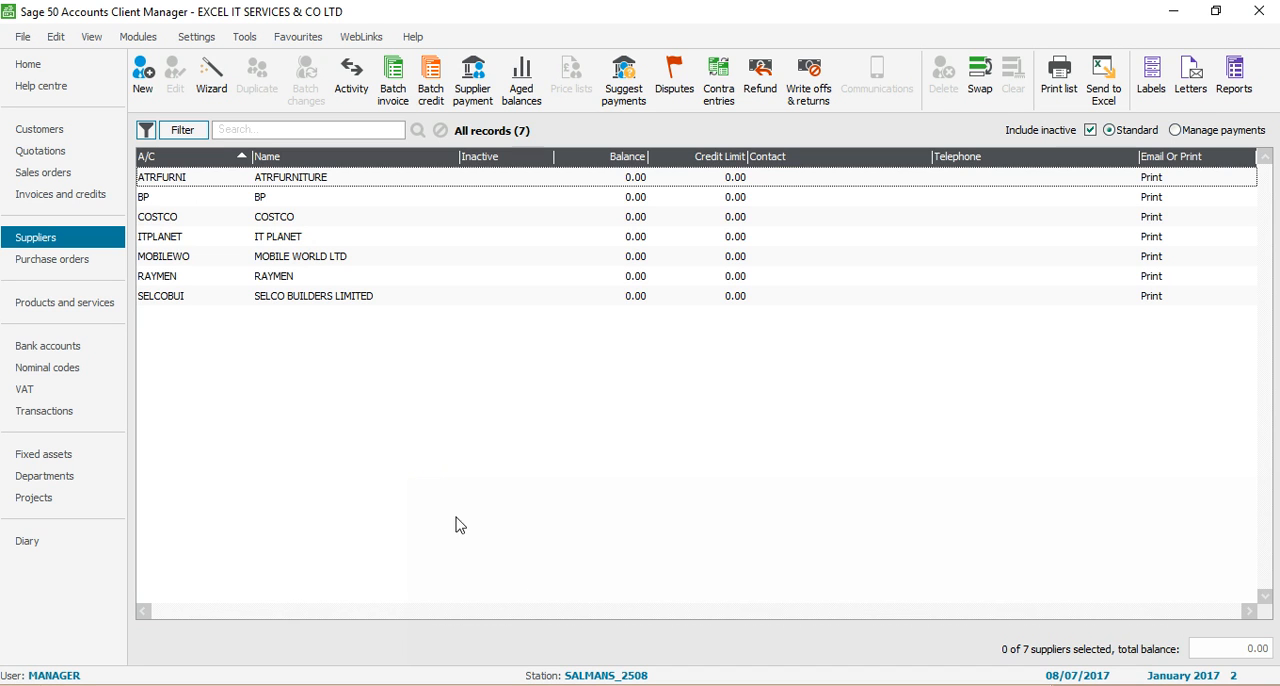
pyautogui.hotkey('alt', 'Tab')
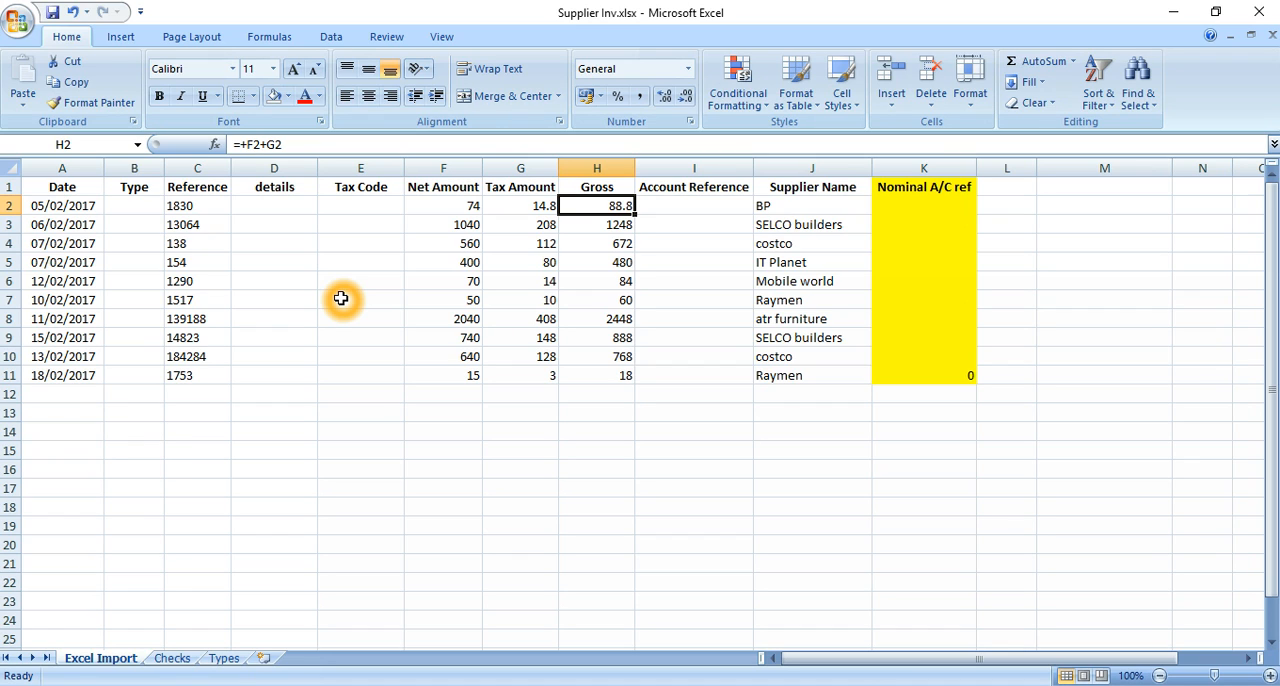
# Enter PI as the transaction type of the first invoice in cell B2
pyautogui.click(146, 207)
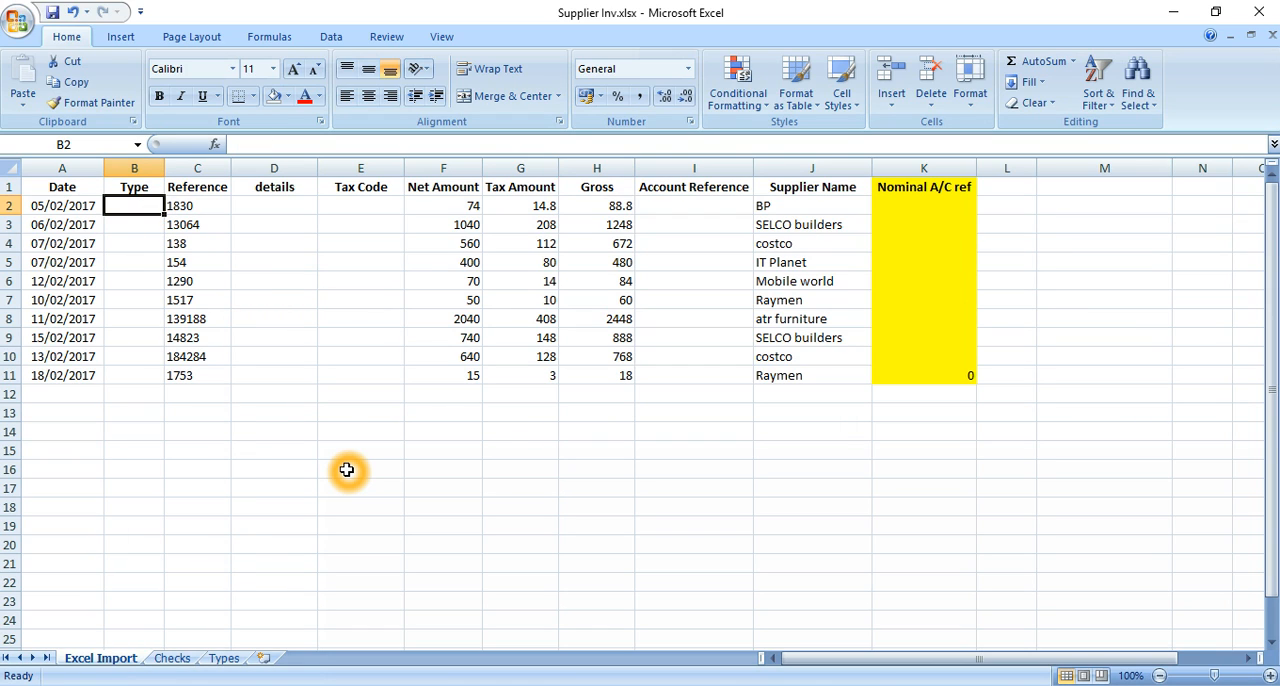
pyautogui.write('PI')
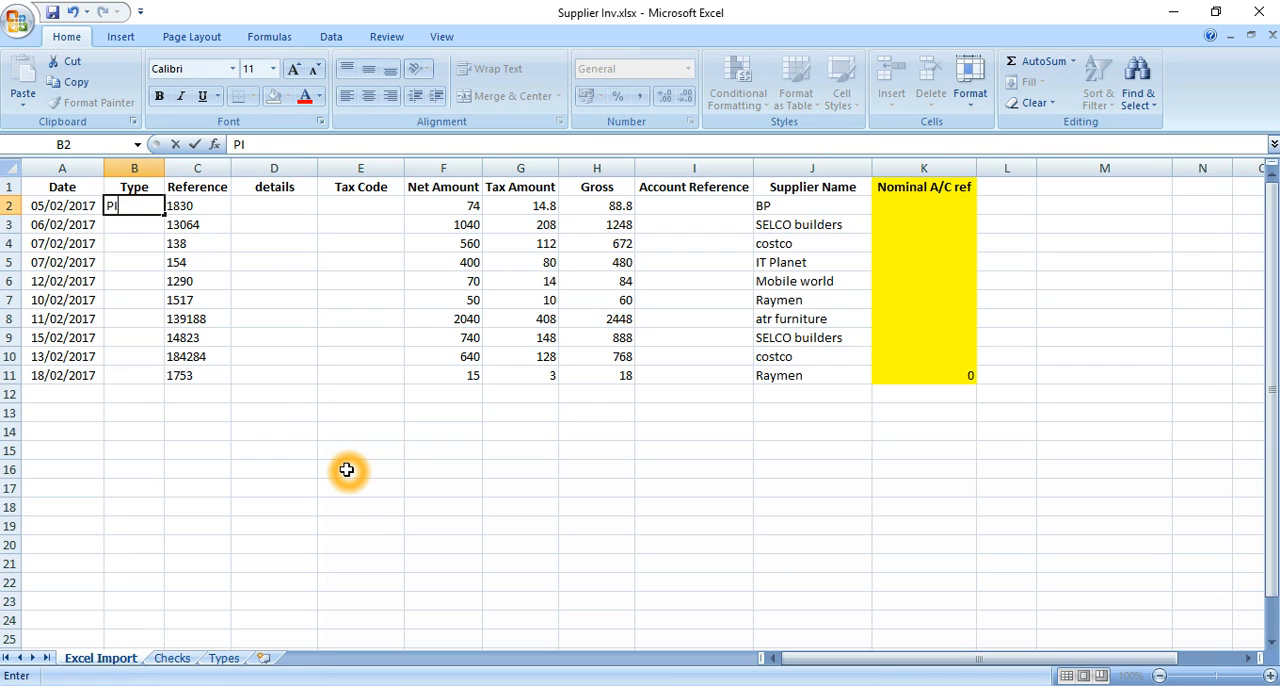
pyautogui.press('Return')
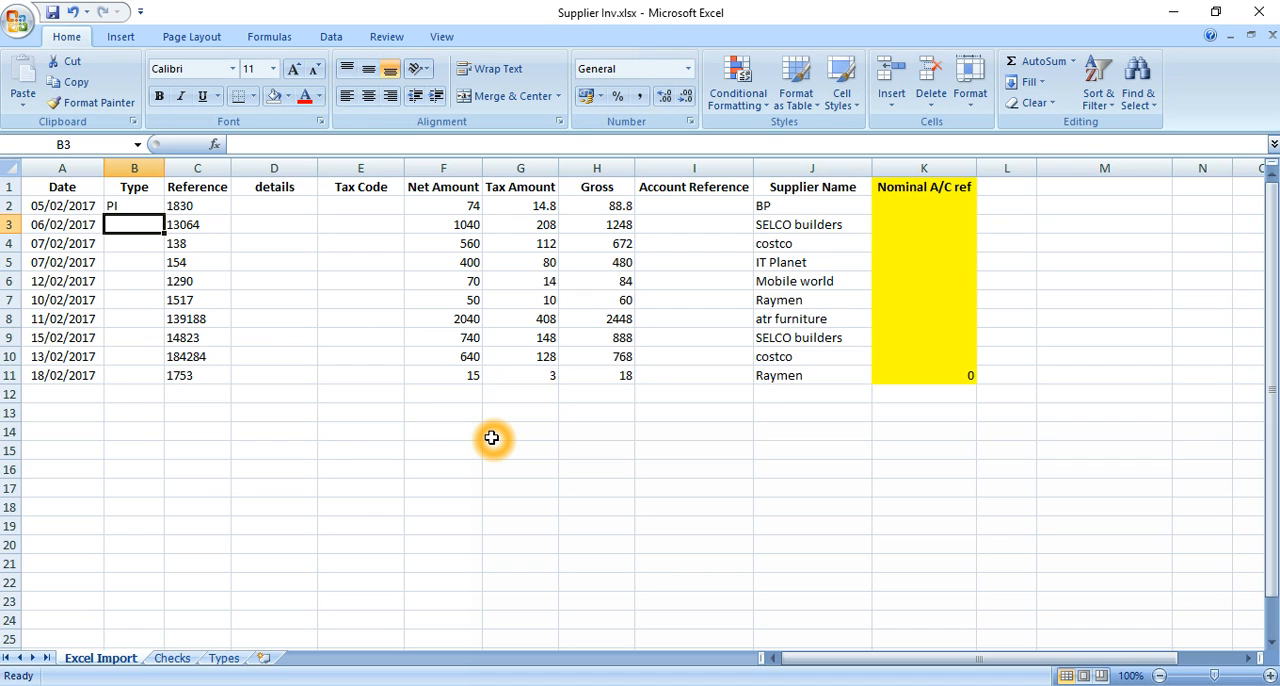
# Fill the PI Purchase Invoice and PA Payment On Account rows on the Types sheet with yellow
pyautogui.click(226, 658)
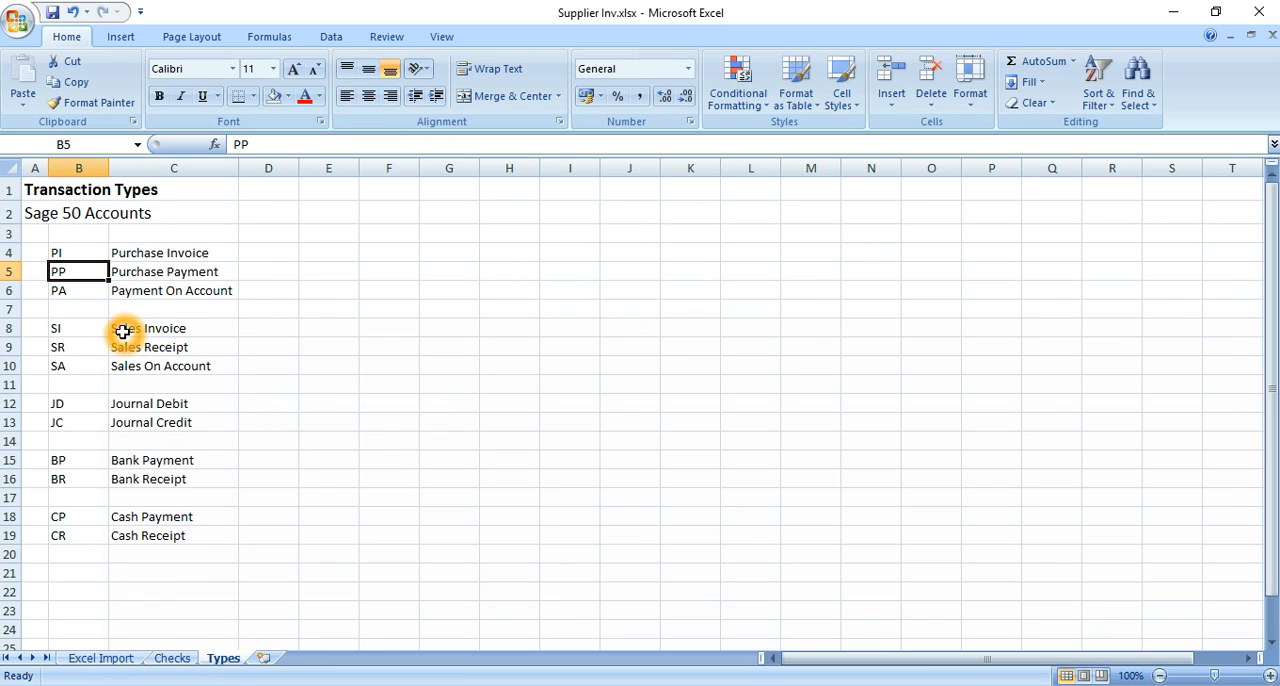
pyautogui.click(80, 251)
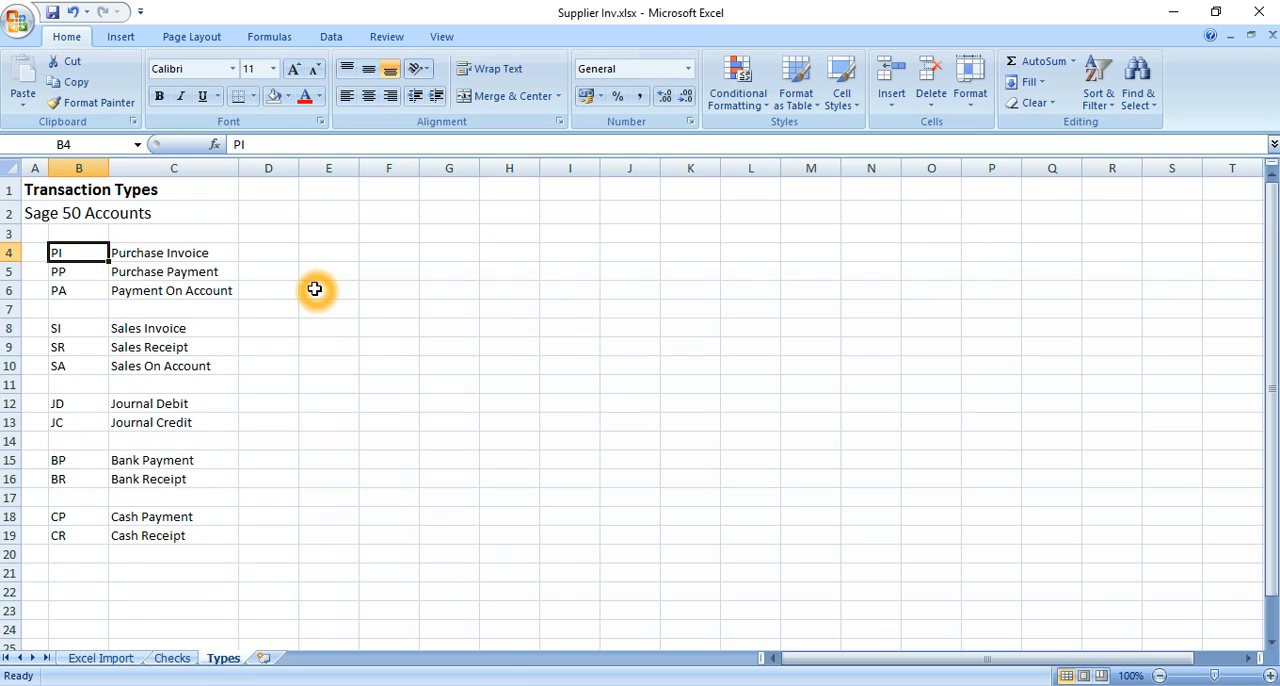
pyautogui.click(80, 272)
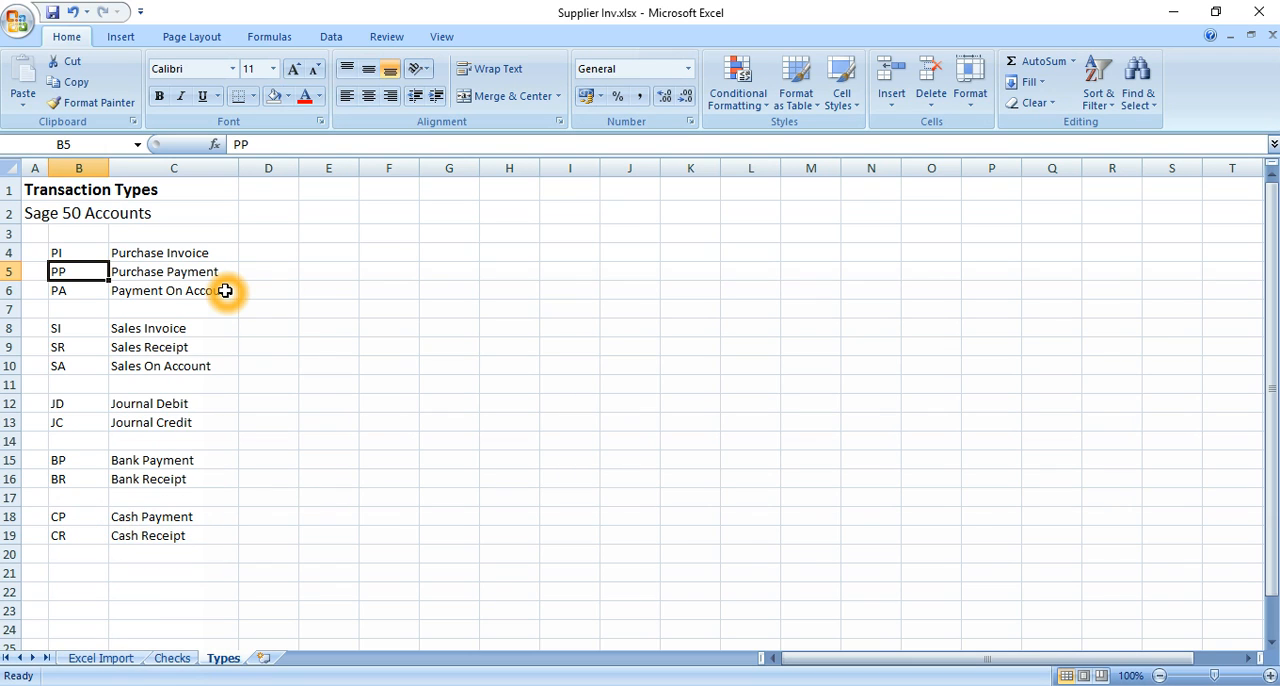
pyautogui.click(94, 252)
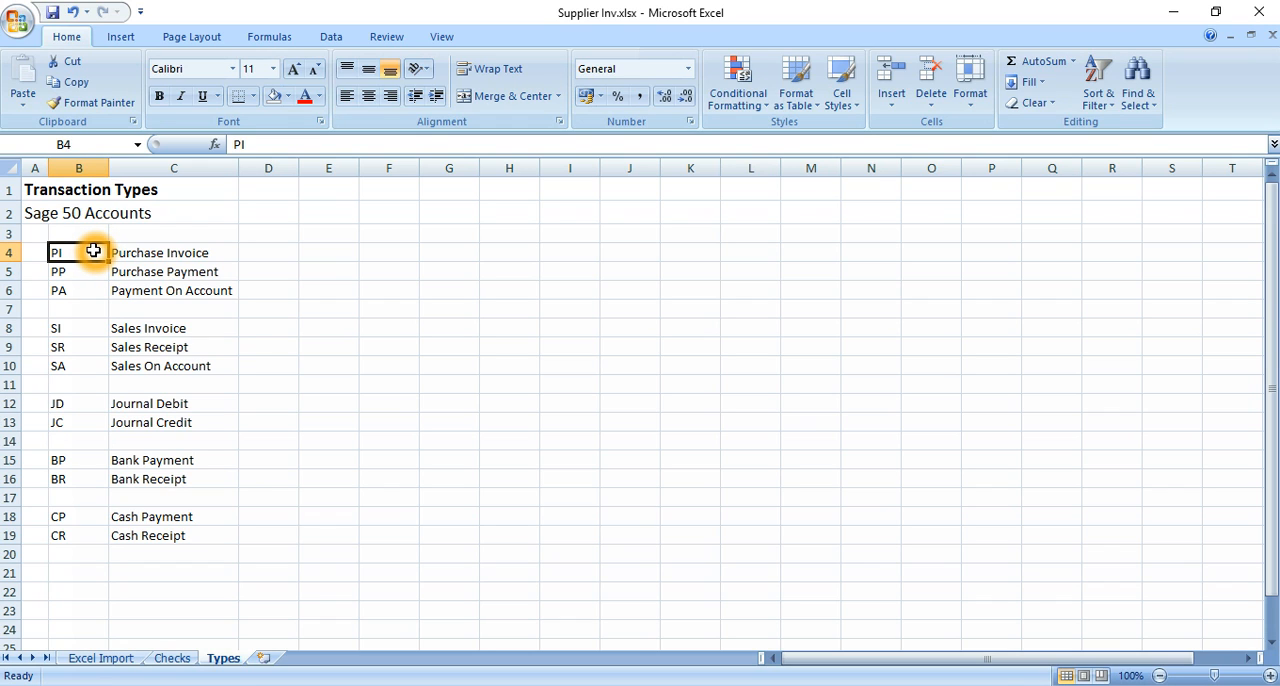
pyautogui.hotkey('shift', 'Right')
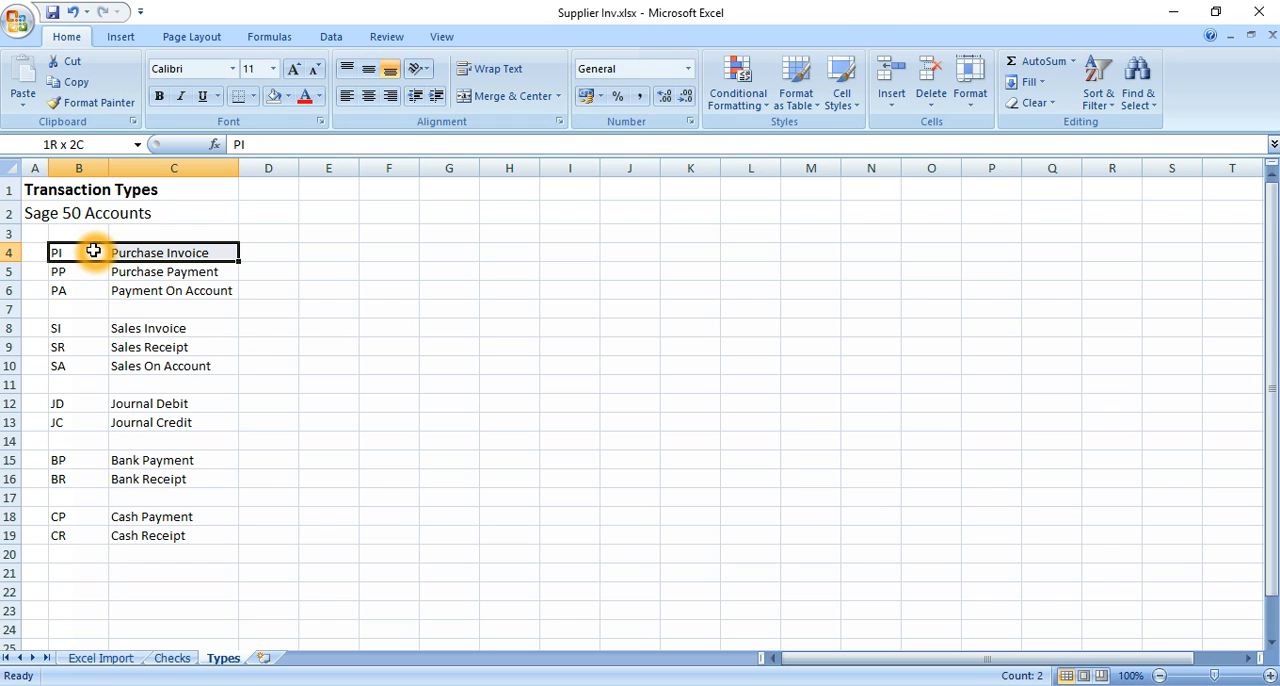
pyautogui.click(288, 96)
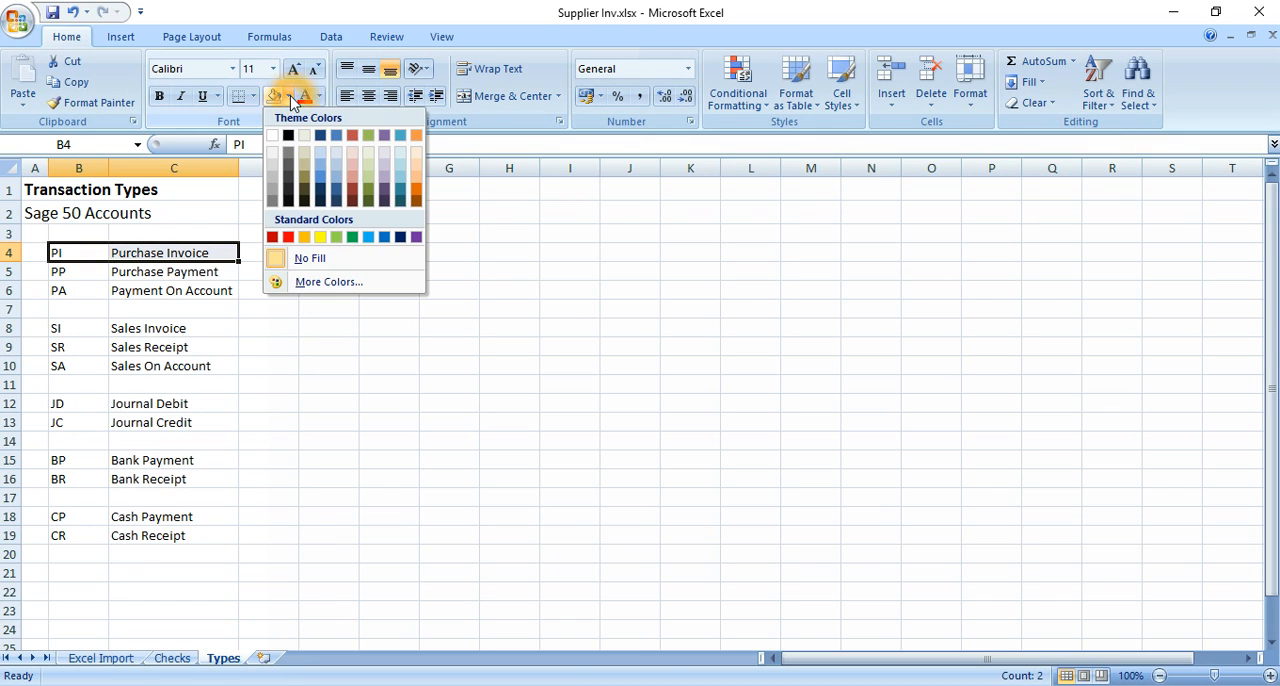
pyautogui.click(320, 237)
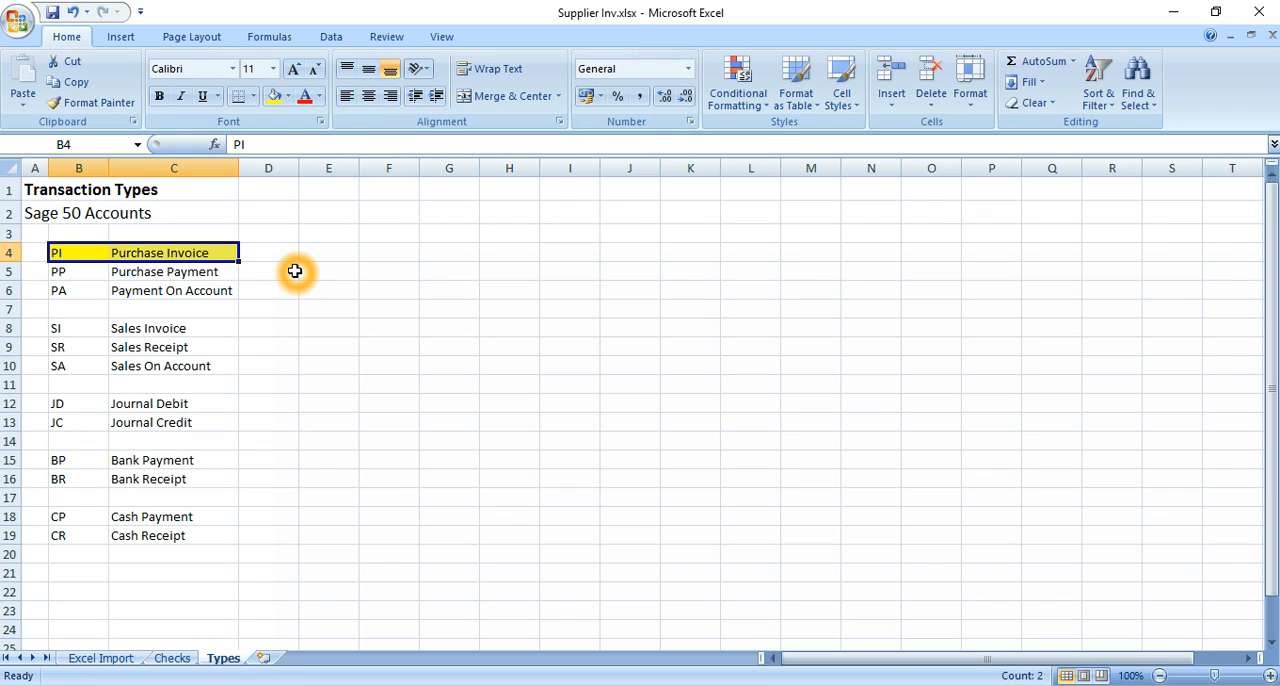
pyautogui.click(97, 288)
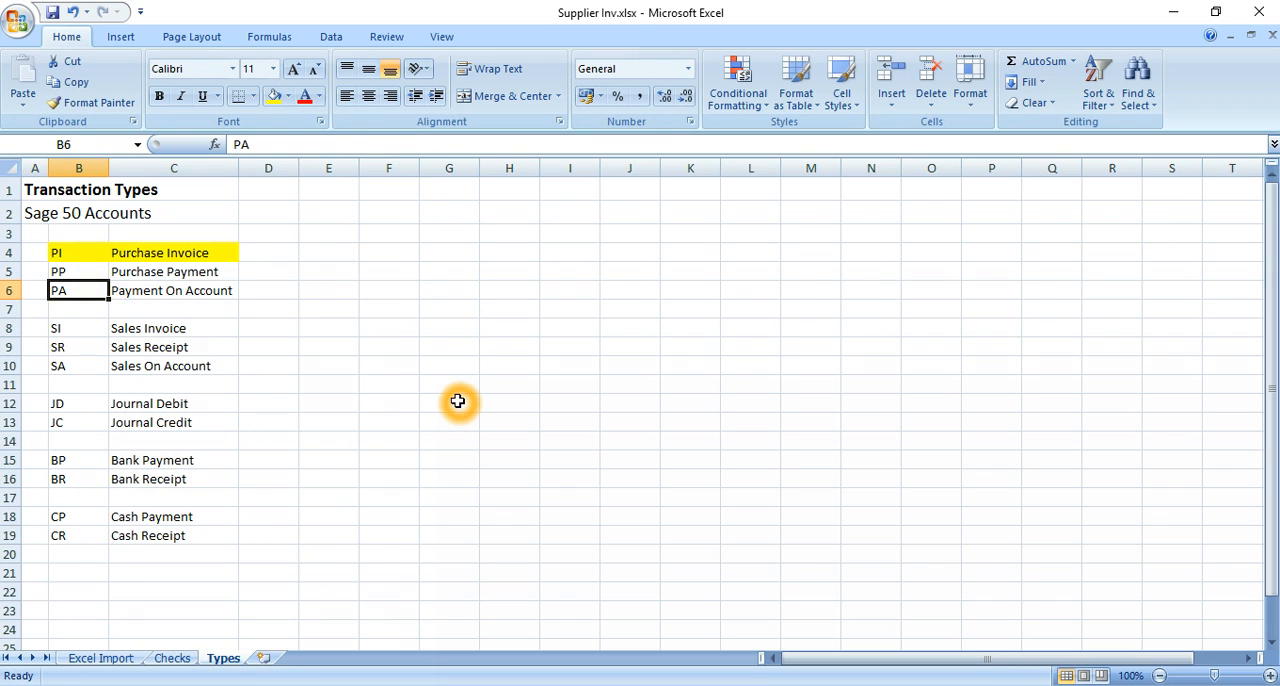
pyautogui.hotkey('shift', 'Right')
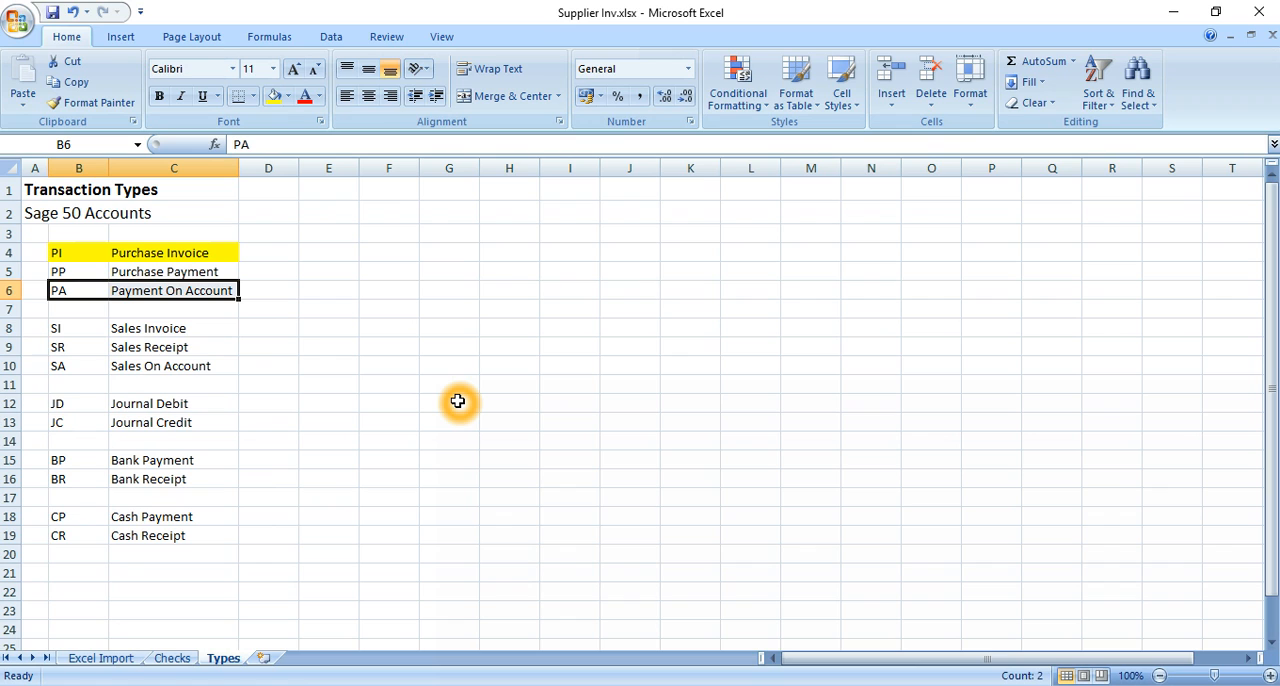
pyautogui.click(273, 96)
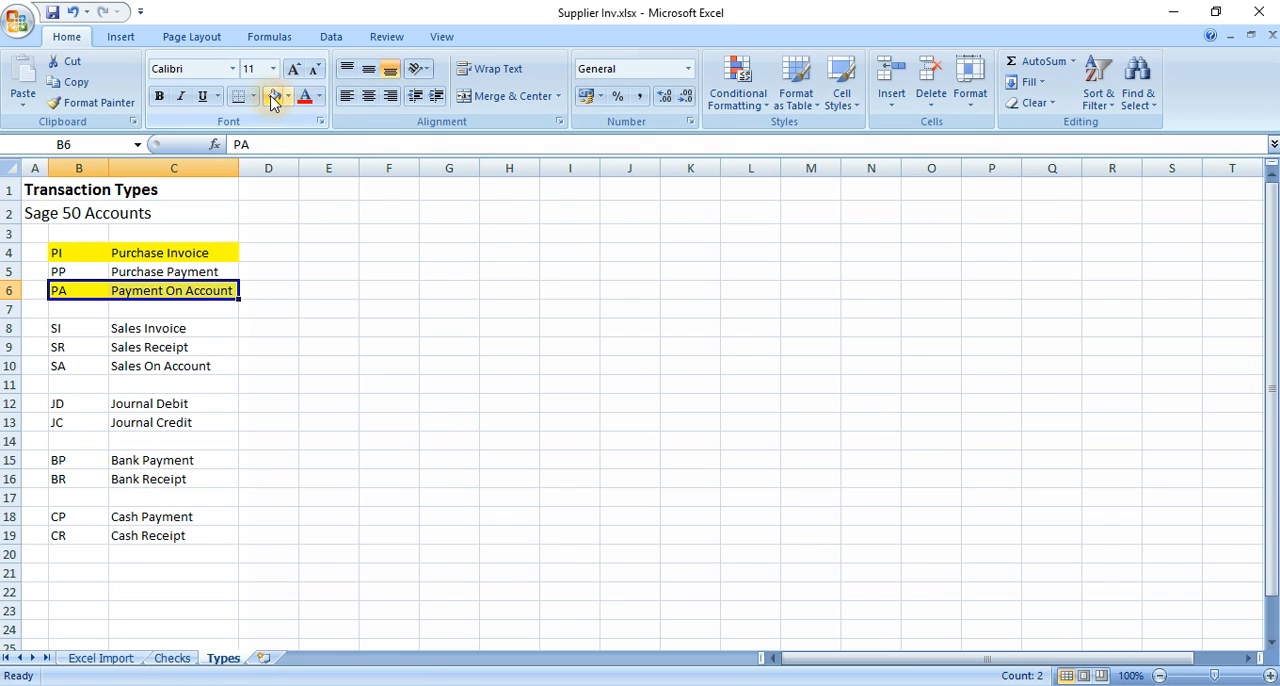
# Enter the code PP in cell F5, beside the Purchase Payment row
pyautogui.press('Right')
pyautogui.press('Right')
pyautogui.press('Right')
pyautogui.press('Right')
pyautogui.press('Up')
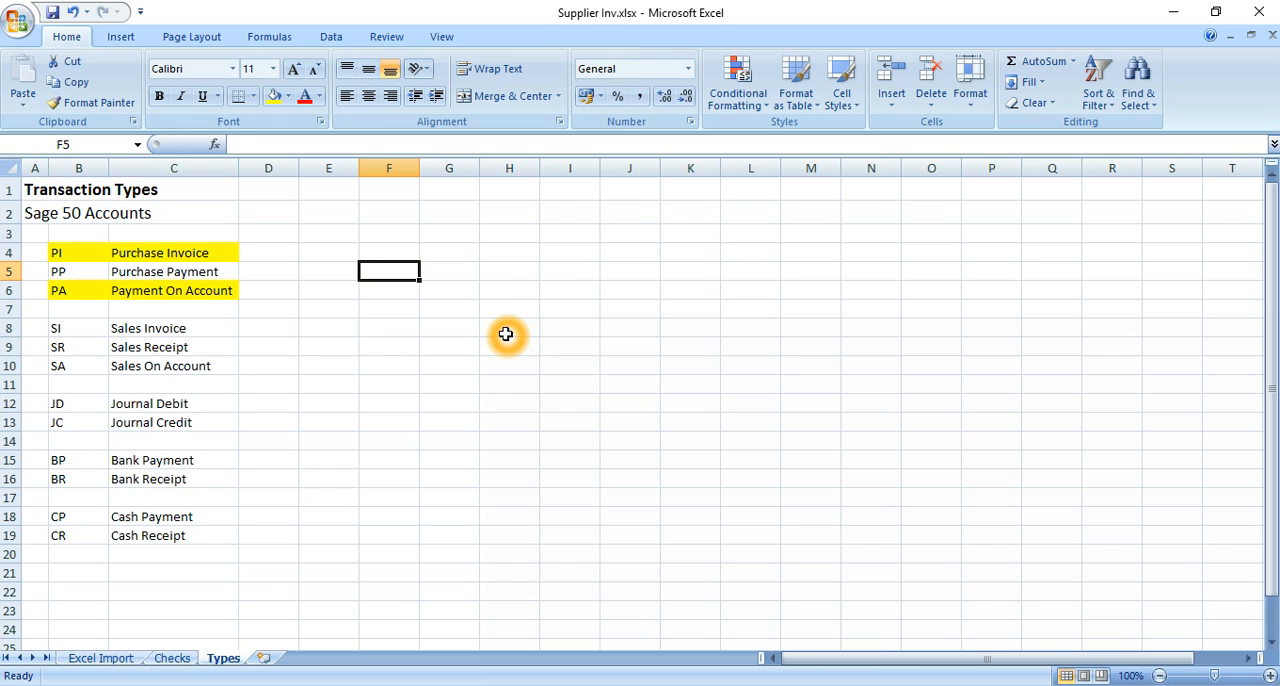
pyautogui.write('PP')
pyautogui.press('Return')
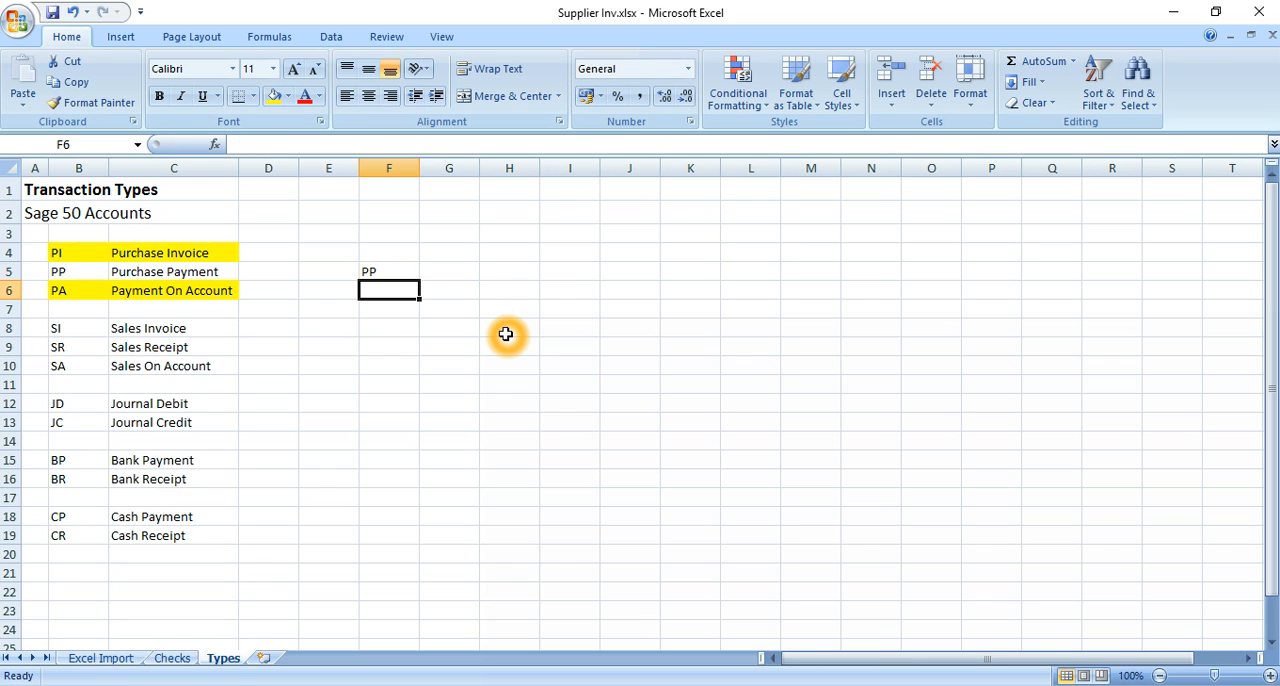
# Enter the code SR in cell F9, beside the Sales Receipt row
pyautogui.press('Up')
pyautogui.press('Down')
pyautogui.press('Down')
pyautogui.press('Down')
pyautogui.press('Down')
pyautogui.write('S')
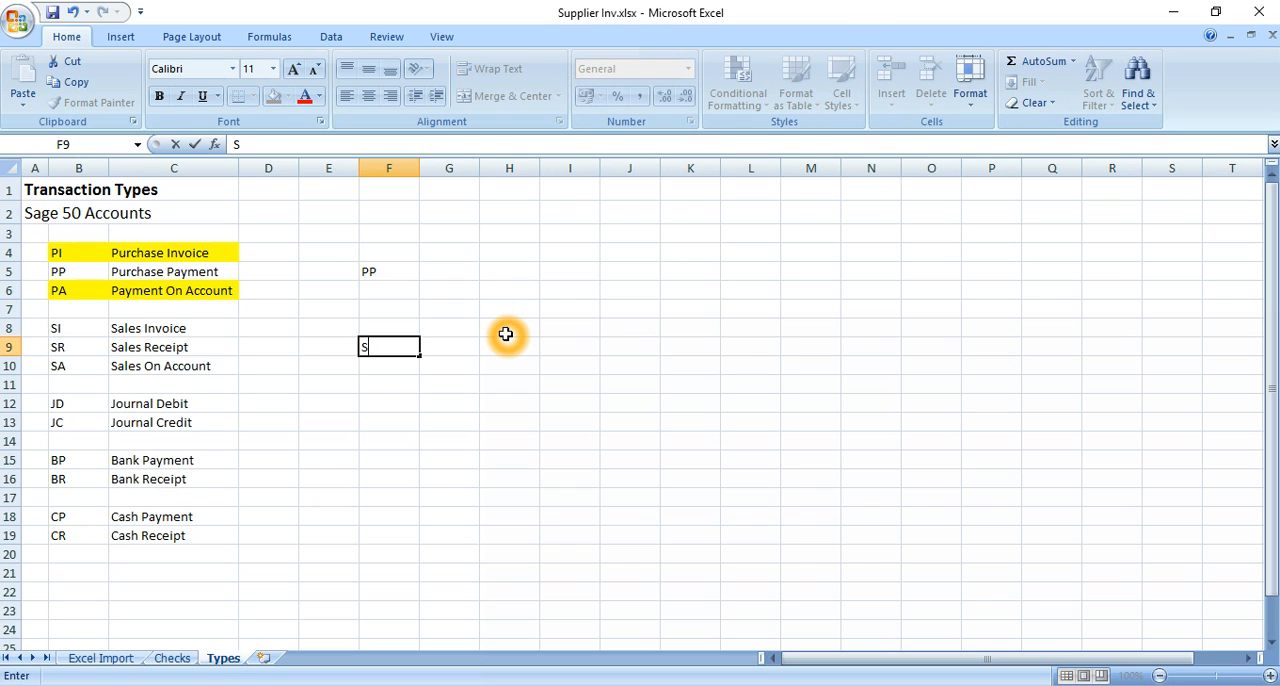
pyautogui.press('Return')
pyautogui.press('Up')
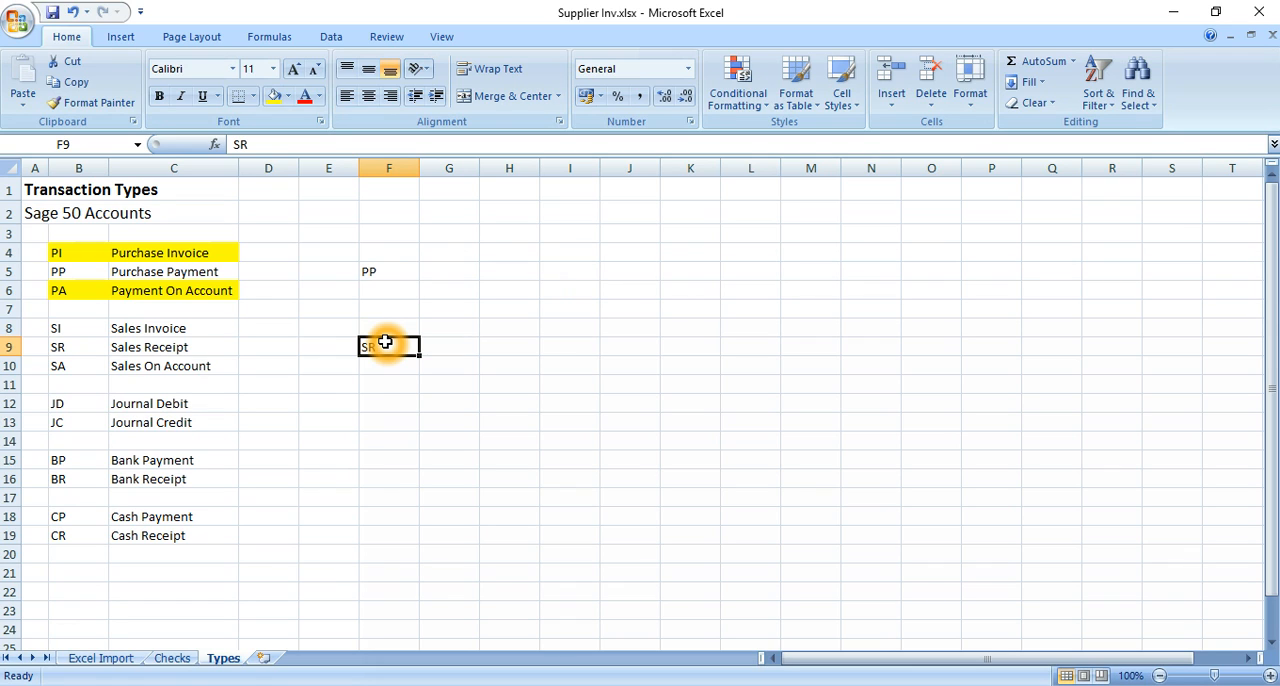
pyautogui.press('Right')
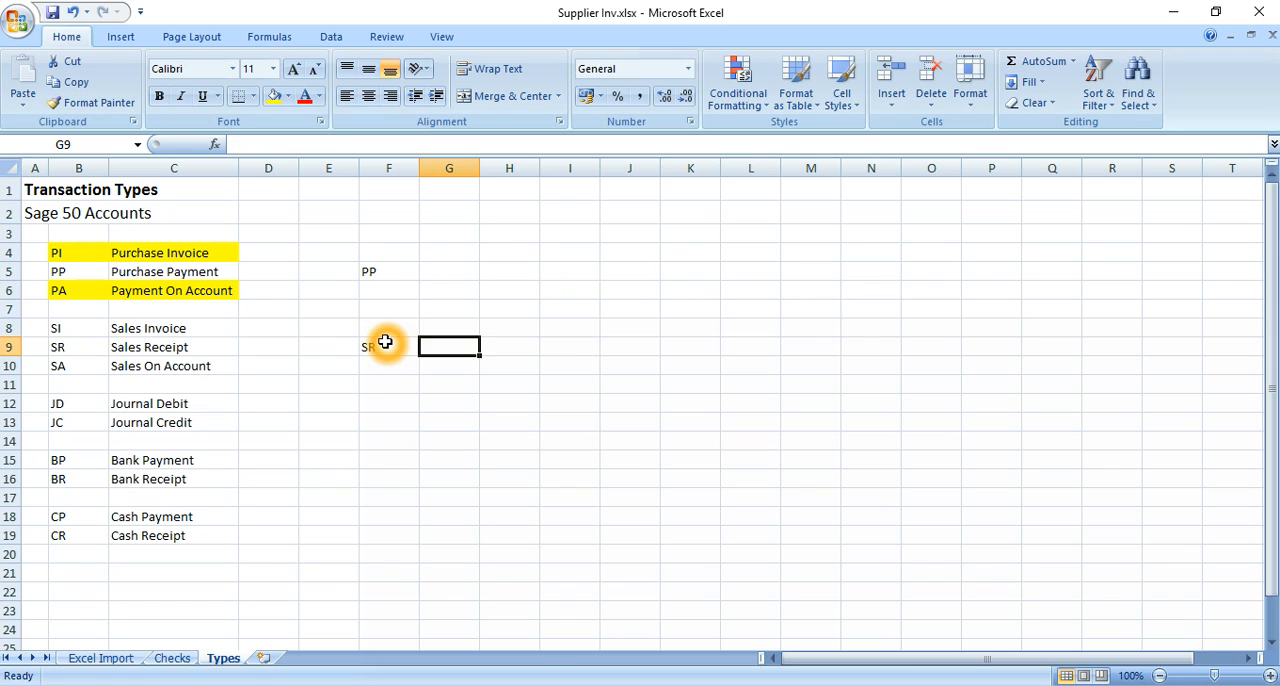
# Copy the PI type from B2 into B3:B11 on the Excel Import sheet and move to cell D2
pyautogui.click(97, 660)
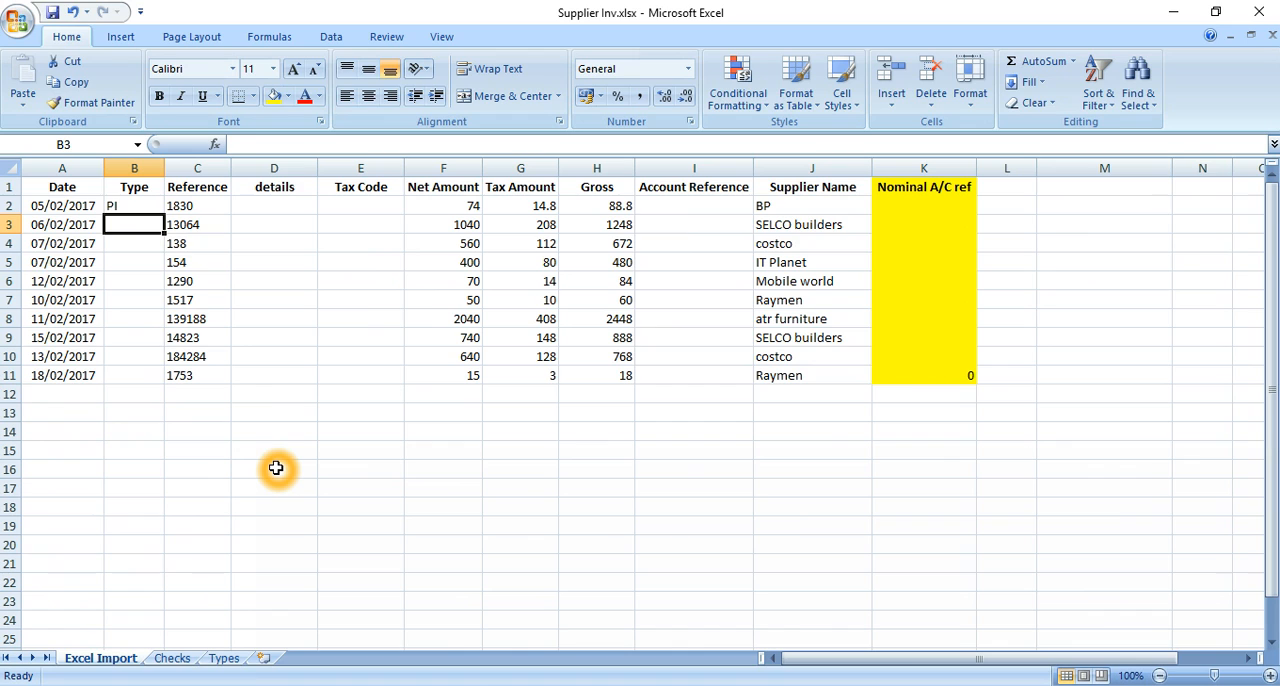
pyautogui.press('Up')
pyautogui.hotkey('ctrl', 'c')
pyautogui.press('Down')
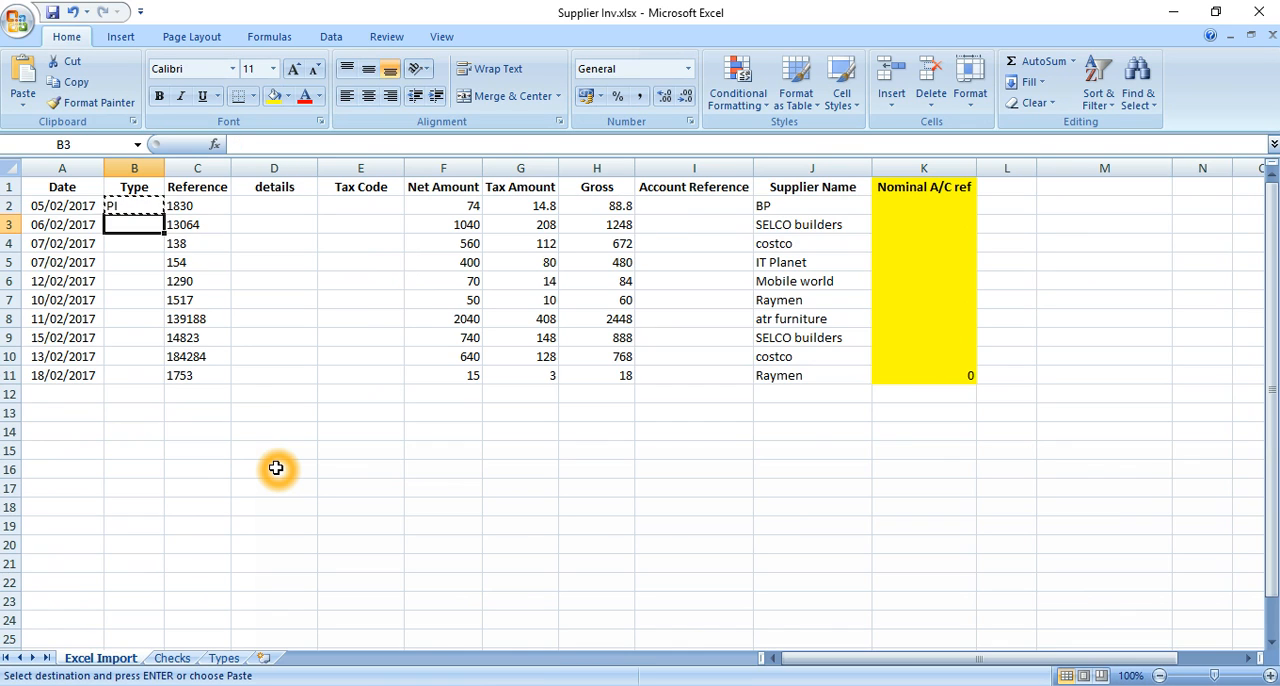
pyautogui.hotkey('shift', 'Down')
pyautogui.hotkey('shift', 'Down')
pyautogui.hotkey('shift', 'Down')
pyautogui.hotkey('shift', 'Down')
pyautogui.hotkey('shift', 'Down')
pyautogui.hotkey('shift', 'Down')
pyautogui.hotkey('shift', 'Down')
pyautogui.hotkey('shift', 'Down')
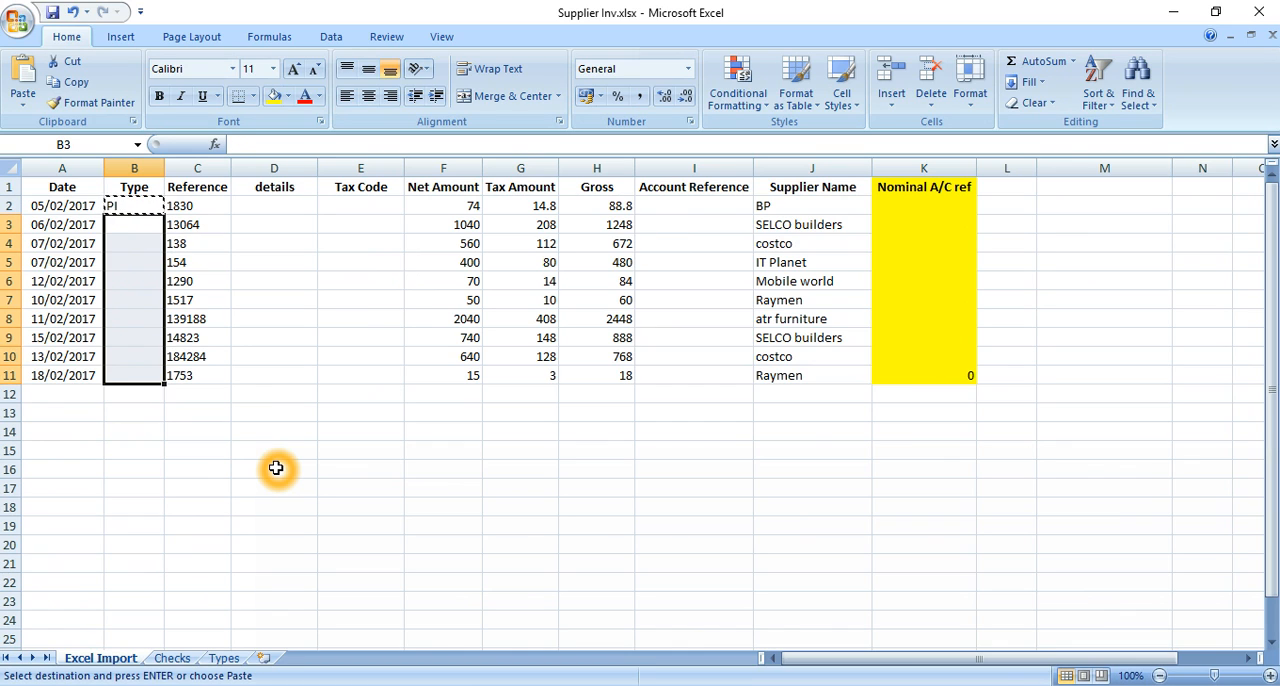
pyautogui.press('Return')
pyautogui.press('Right')
pyautogui.press('Right')
pyautogui.press('Up')
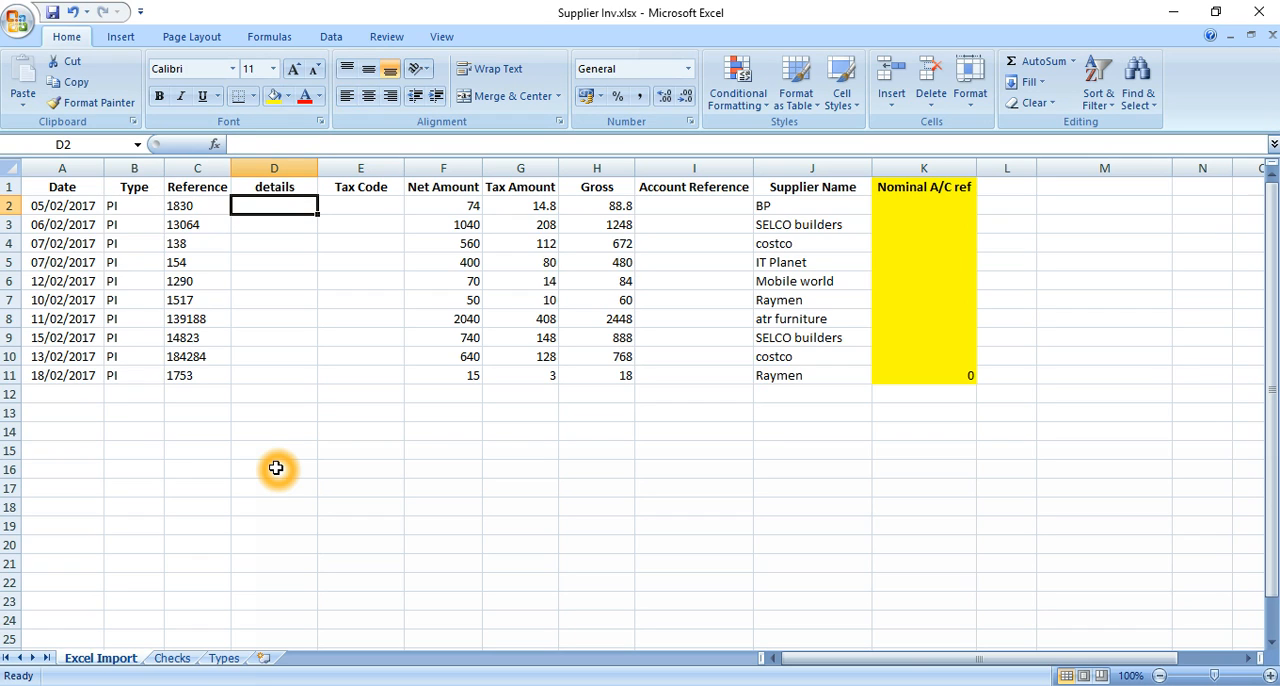
pyautogui.press('Up')
pyautogui.press('Down')
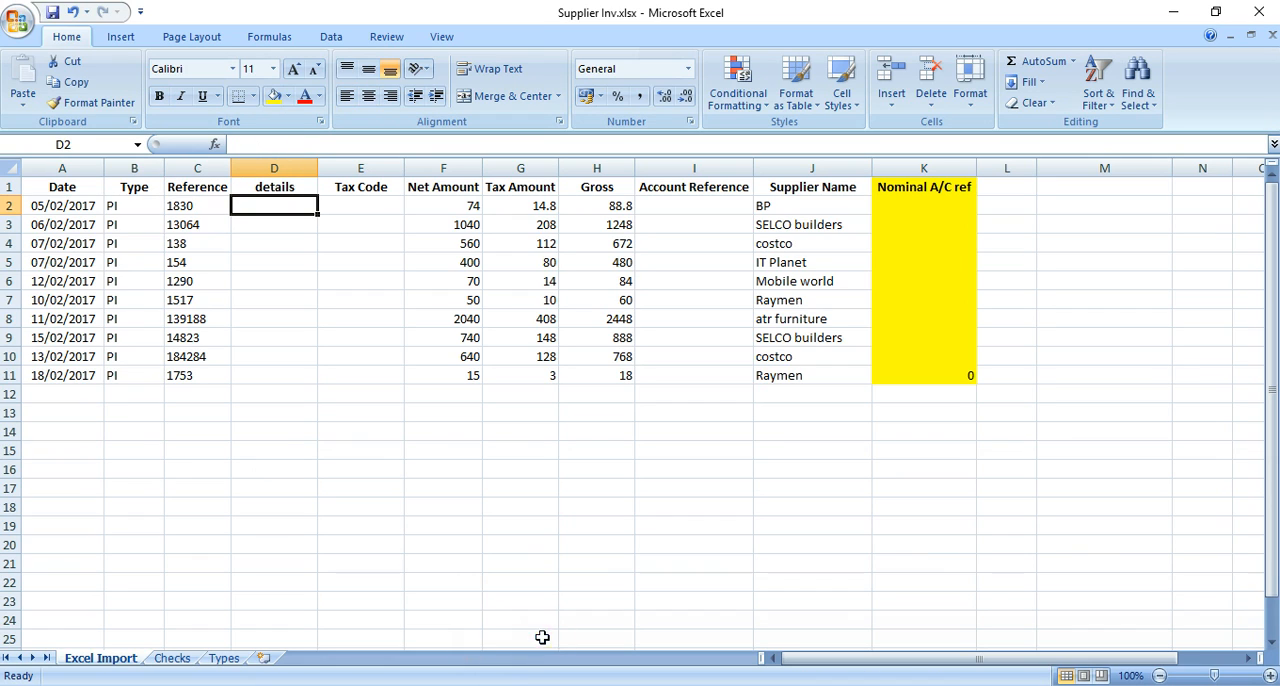
# Switch to Sage 50 Accounts and replace the Telephone and Contact columns of the suppliers list with the Def N/C column
pyautogui.click(540, 685)
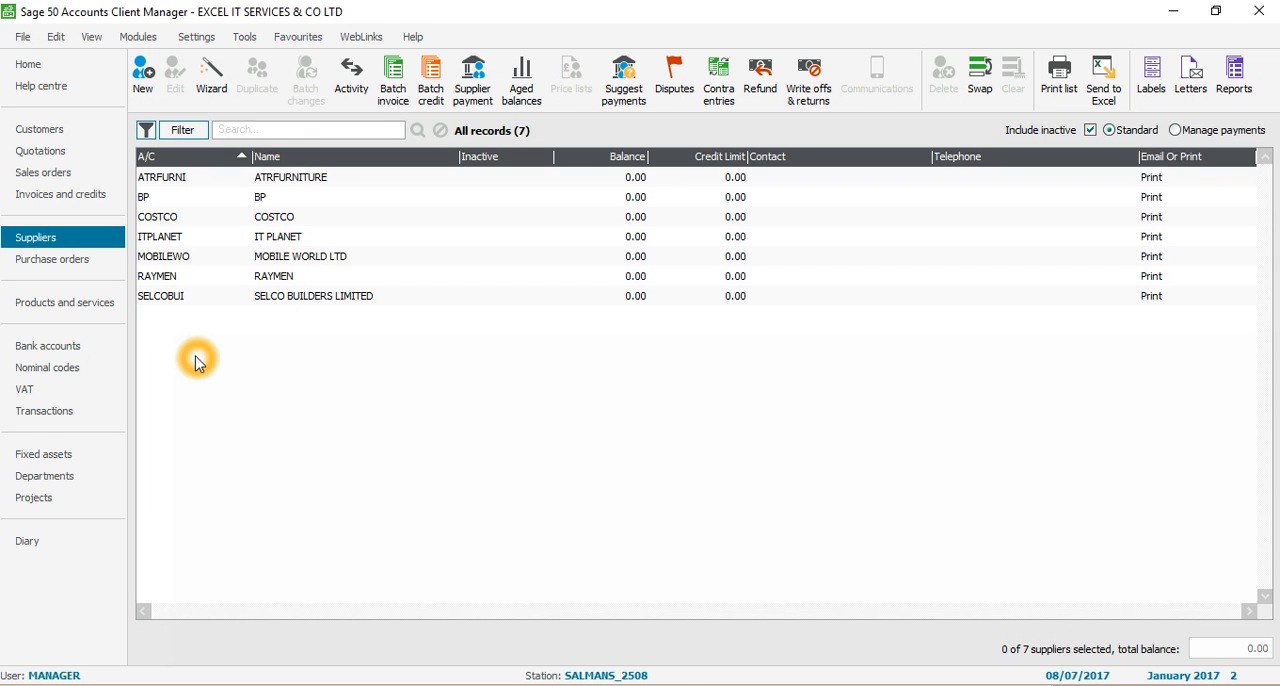
pyautogui.click(612, 684)
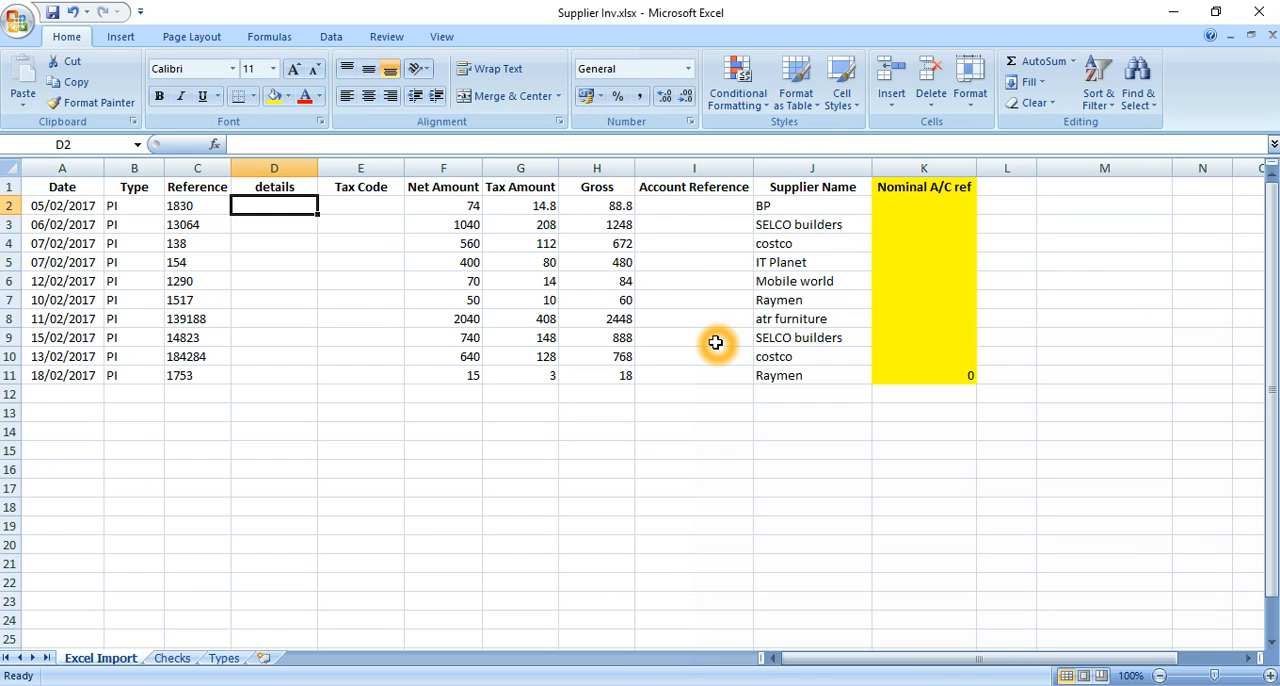
pyautogui.click(625, 684)
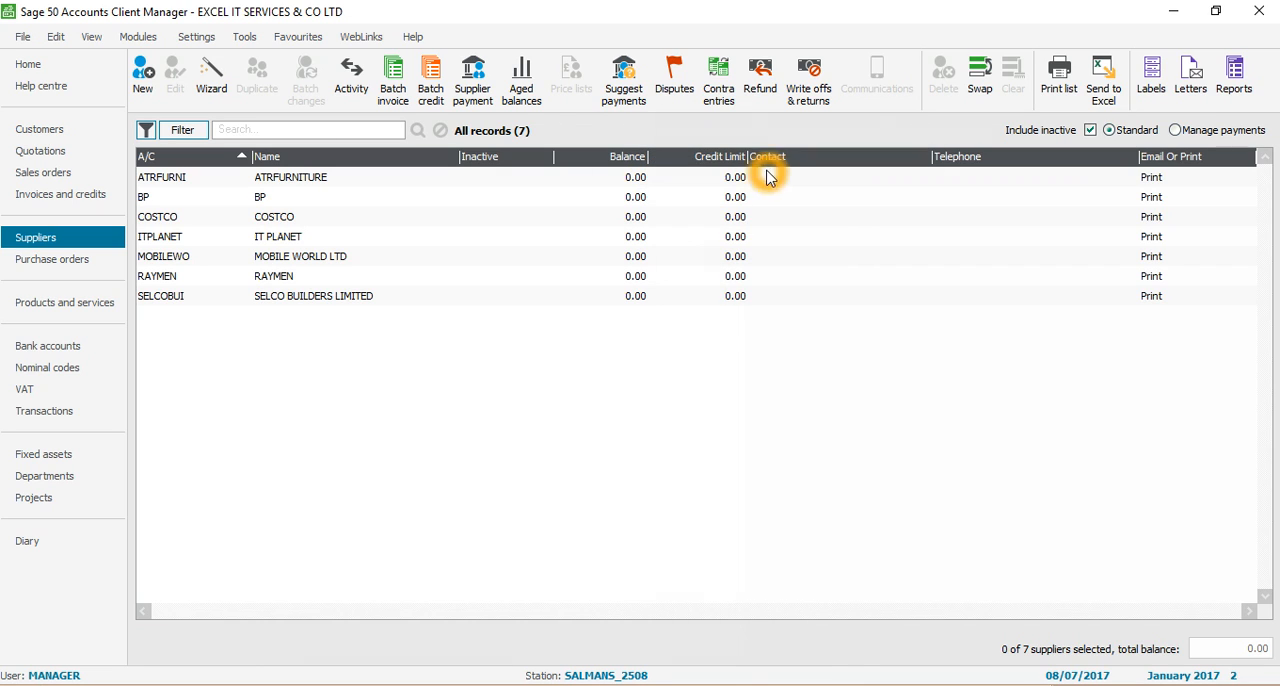
pyautogui.rightClick(510, 160)
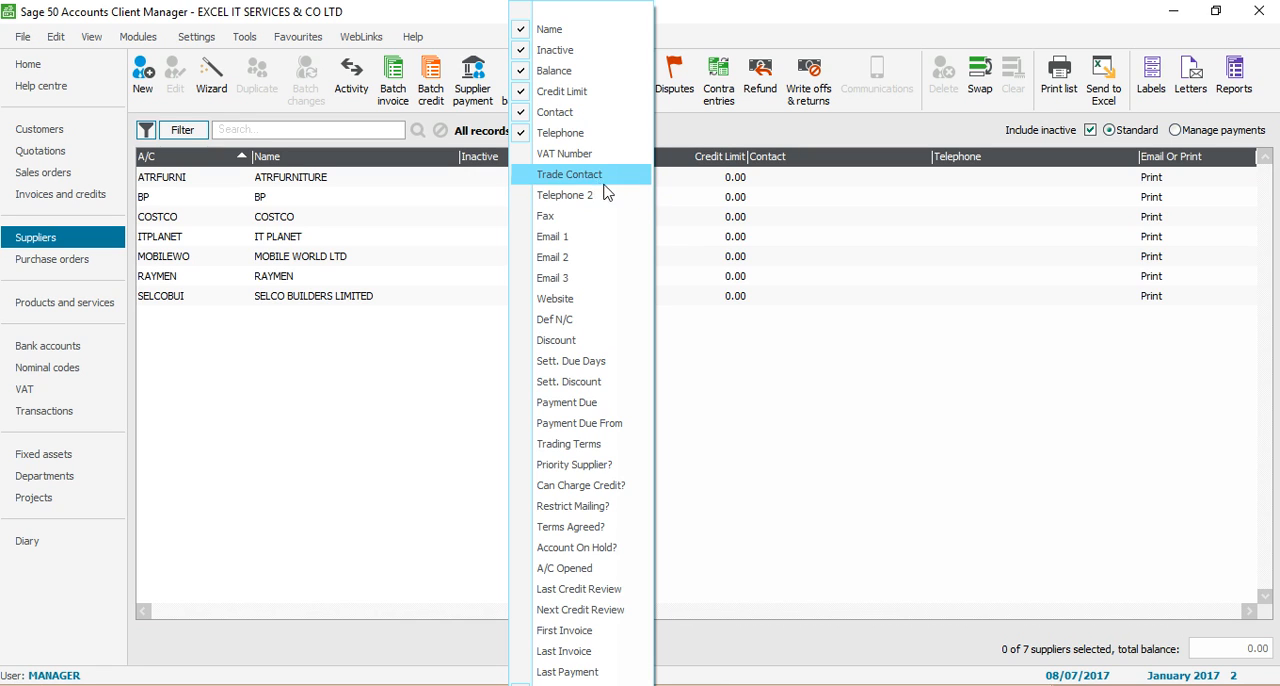
pyautogui.click(529, 137)
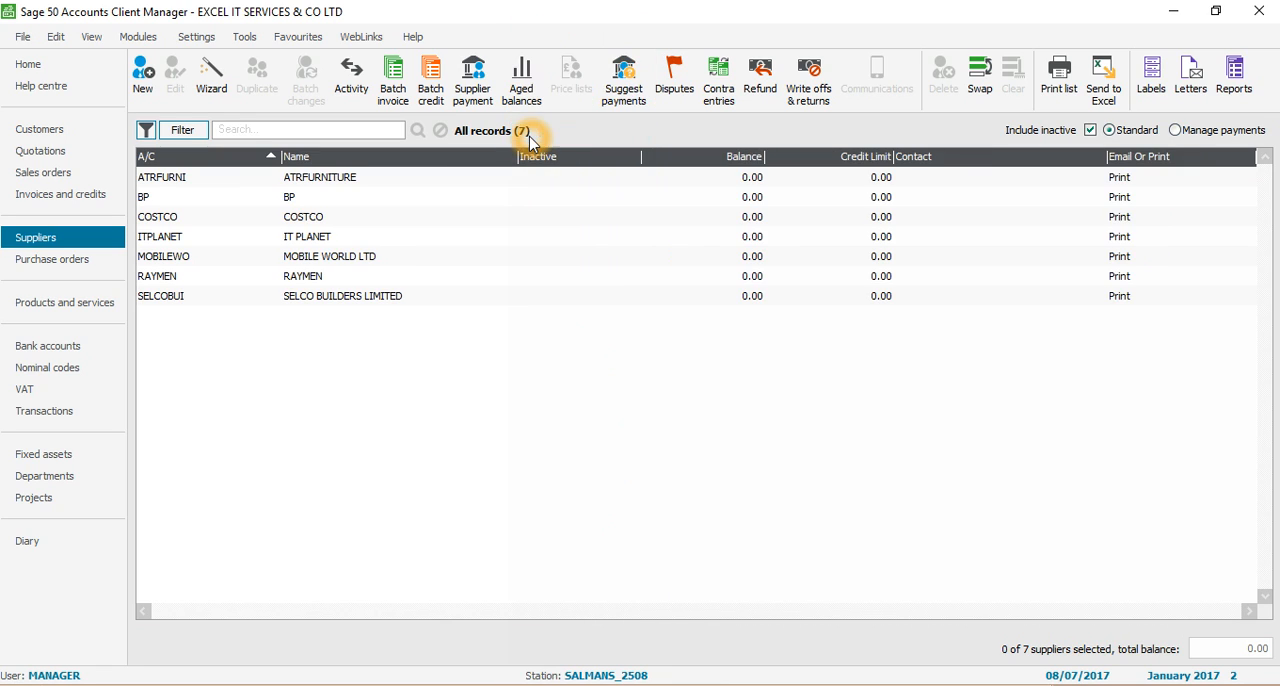
pyautogui.rightClick(570, 163)
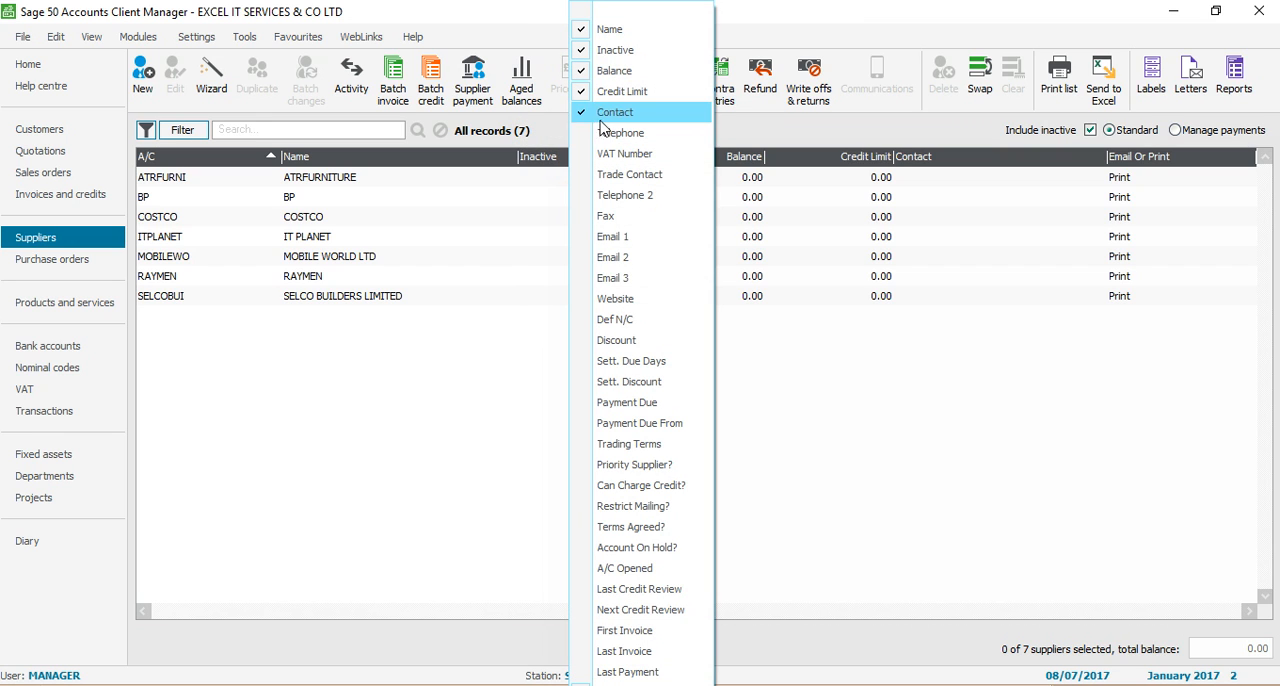
pyautogui.click(586, 118)
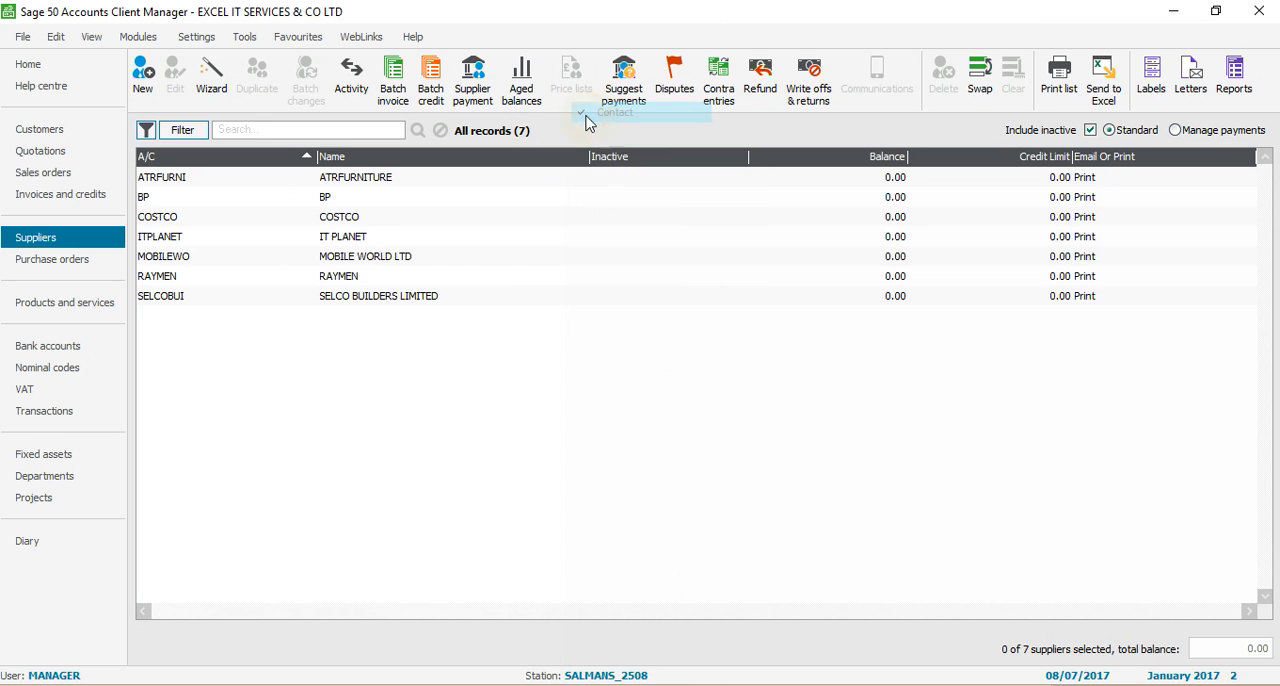
pyautogui.rightClick(614, 165)
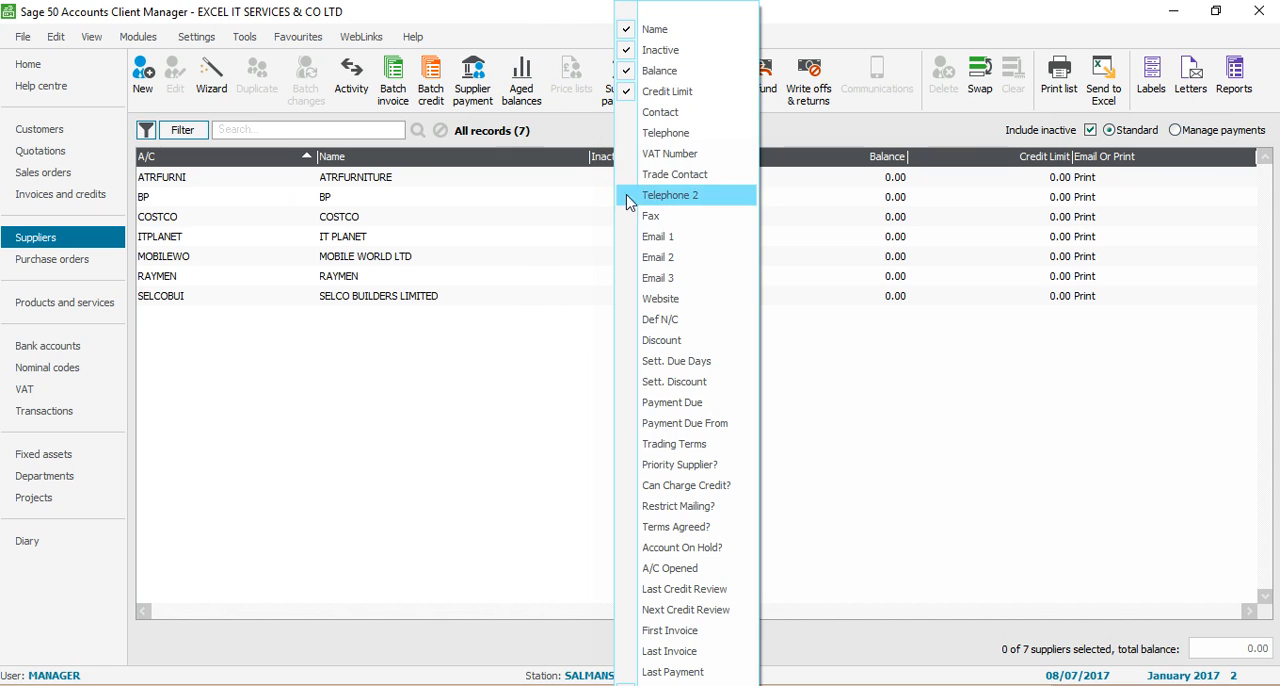
pyautogui.click(662, 324)
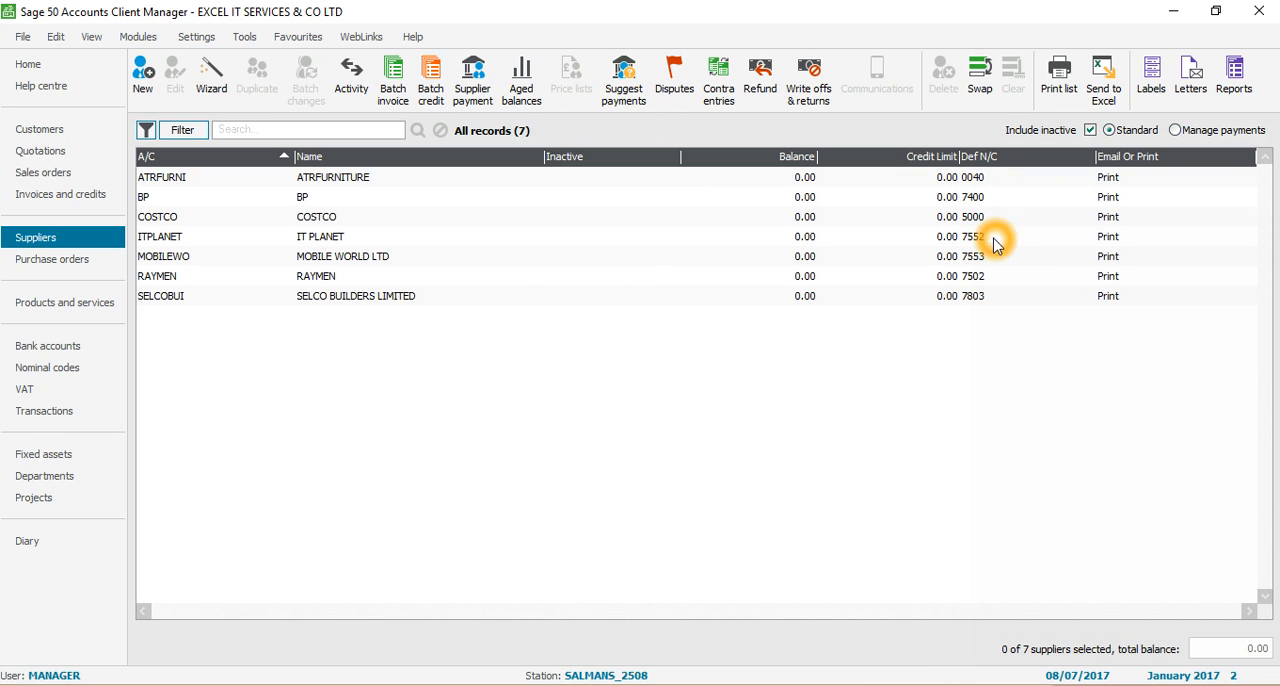
# Select the BP supplier in Sage 50 Accounts, then return to Excel and enter TRAVELLING as the details in D2
pyautogui.hotkey('alt', 'Tab')
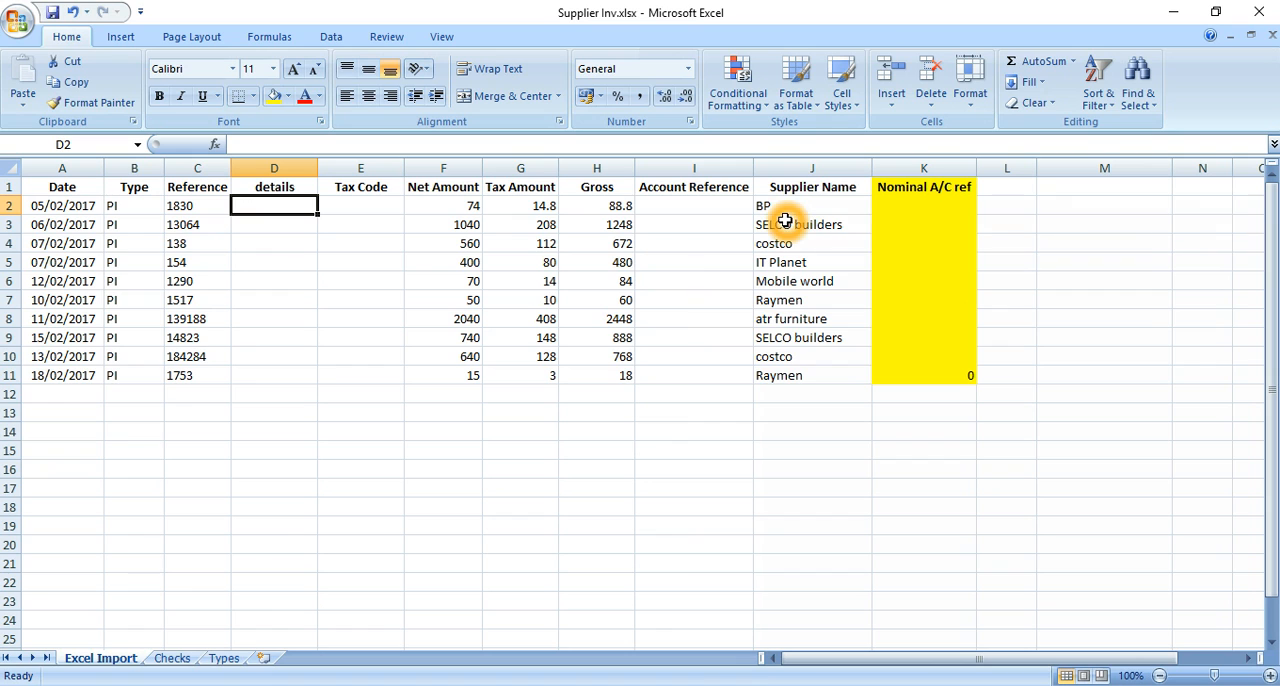
pyautogui.hotkey('alt', 'Tab')
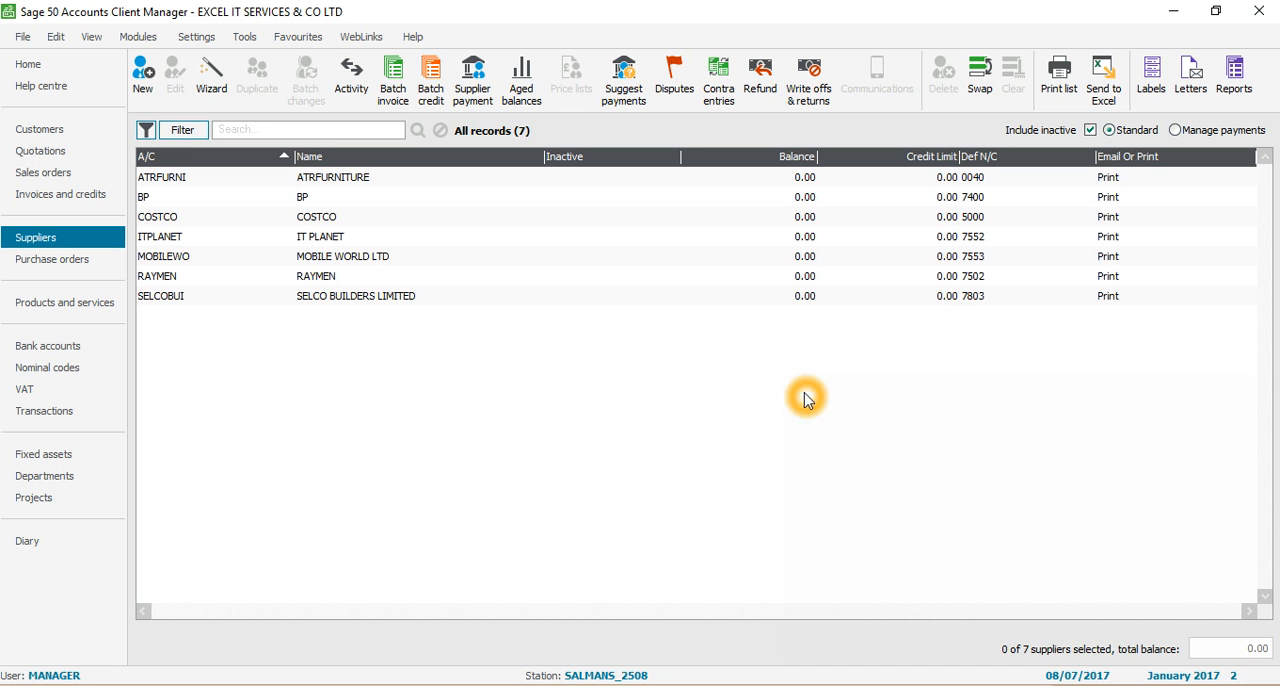
pyautogui.click(314, 204)
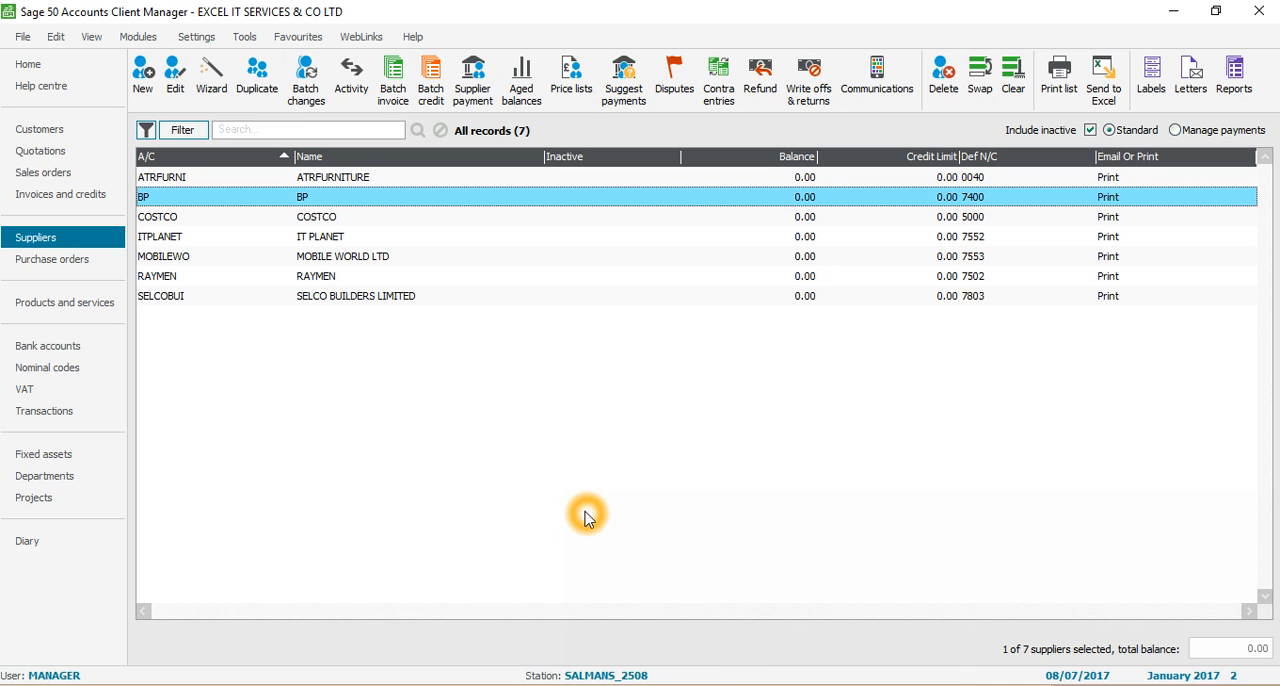
pyautogui.hotkey('alt', 'Tab')
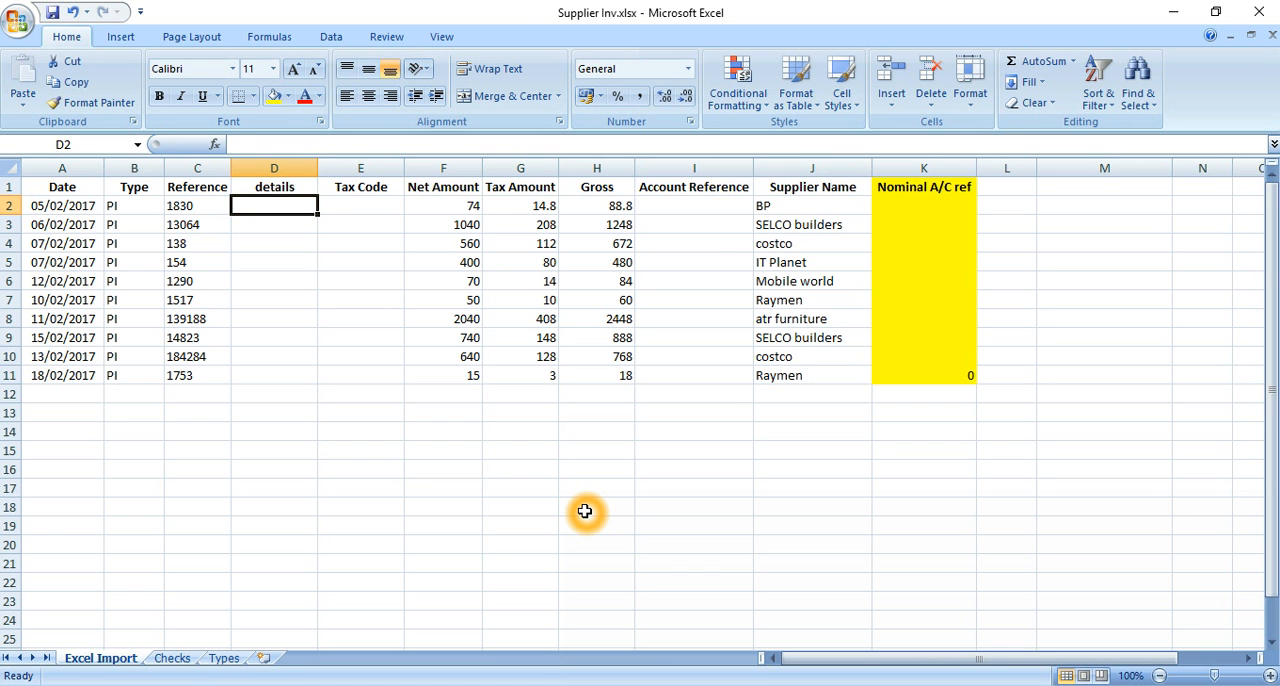
pyautogui.write('TRAVELLING')
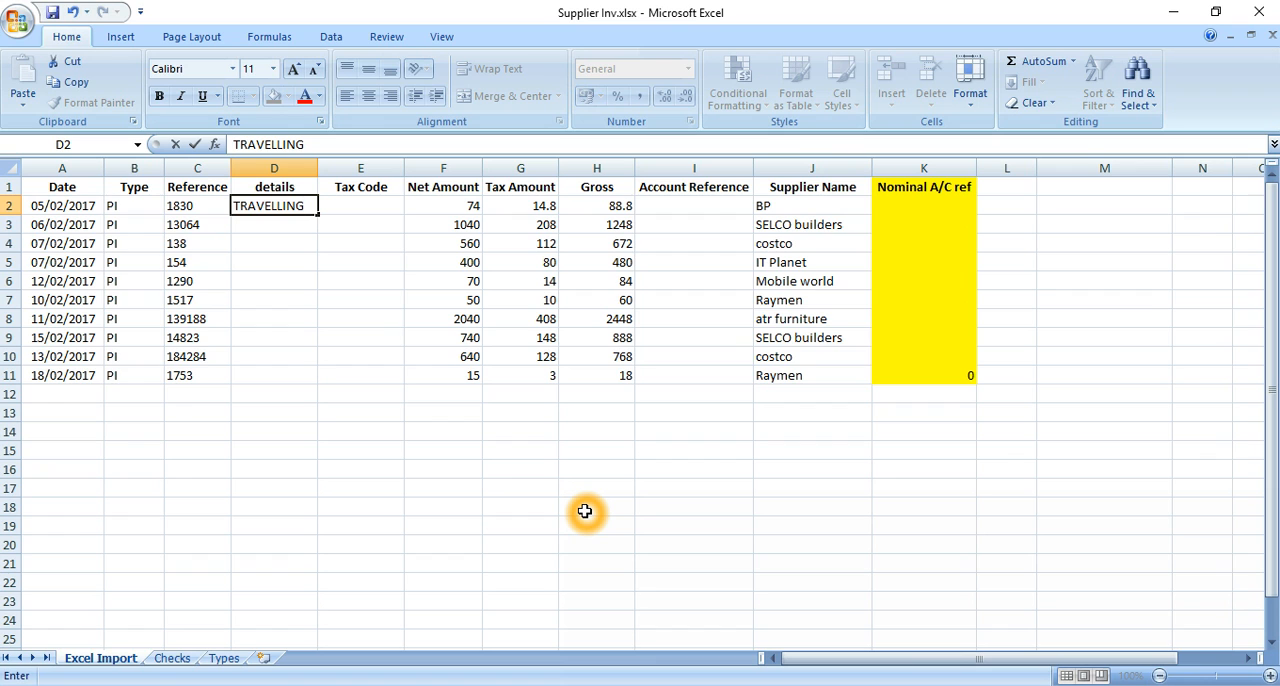
pyautogui.press('Return')
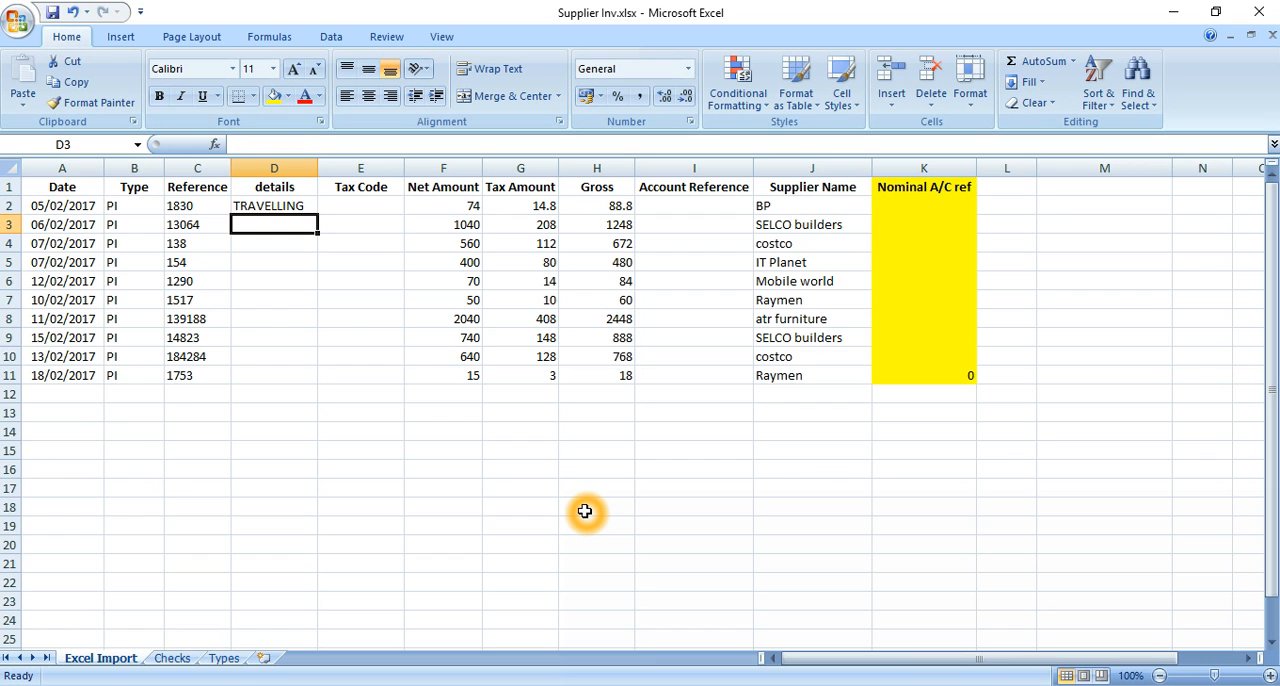
# In Sage 50 Accounts, select SELCO BUILDERS LIMITED and look up its nominal code 7803 under Total Overheads, Maintenance
pyautogui.hotkey('alt', 'Tab')
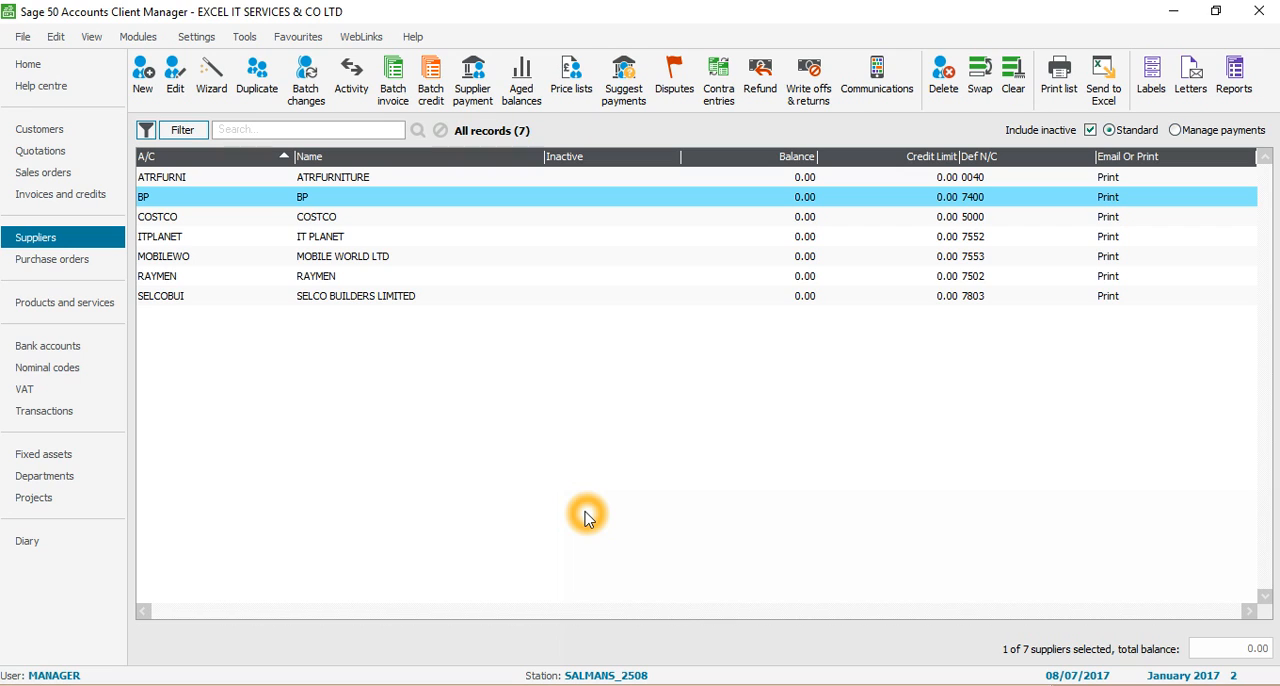
pyautogui.click(320, 296)
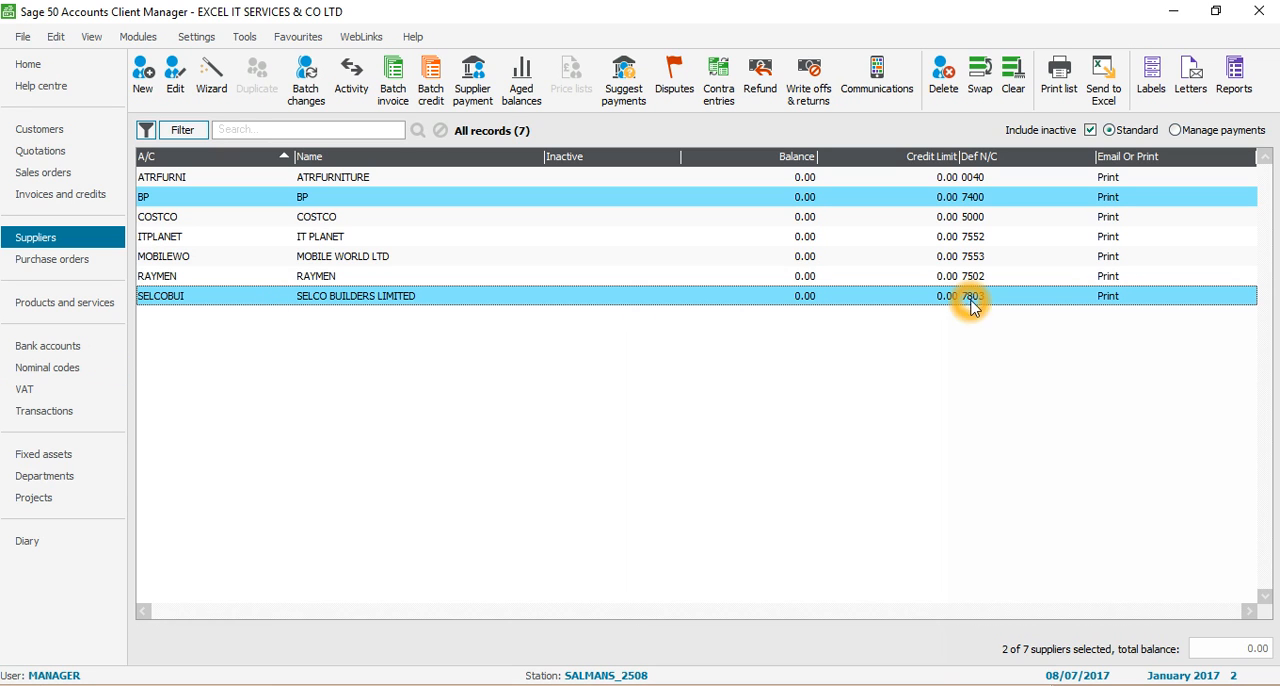
pyautogui.click(53, 374)
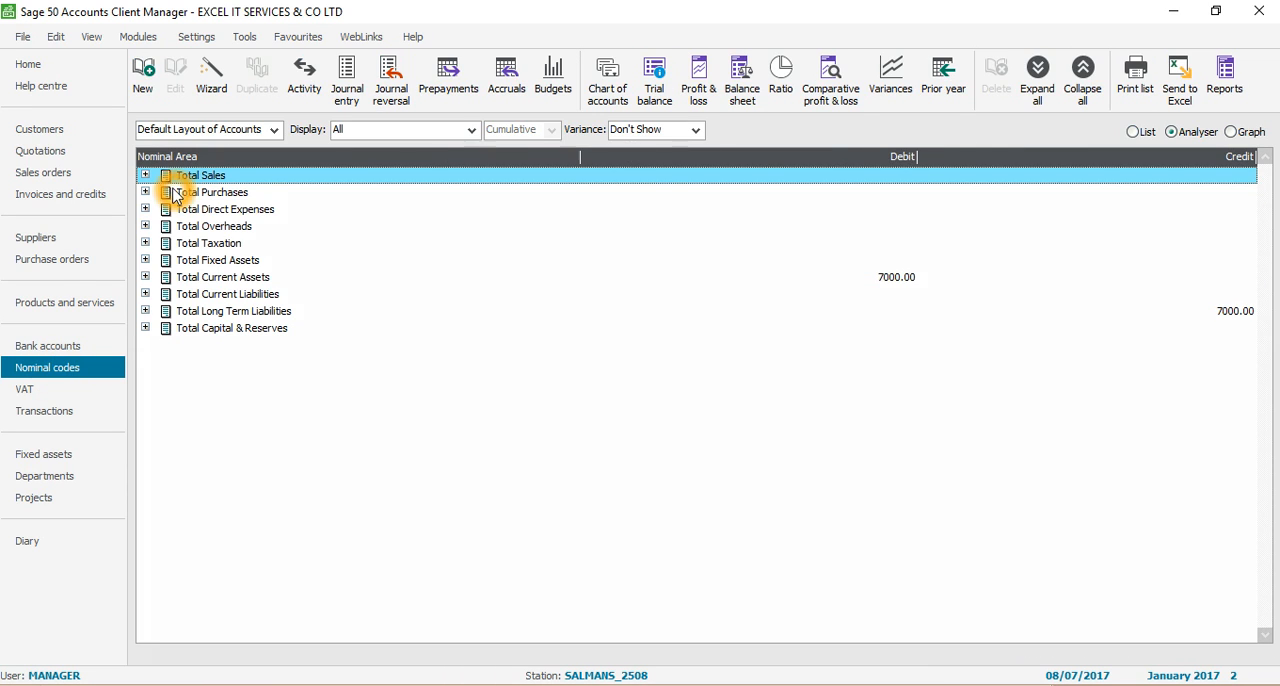
pyautogui.click(146, 225)
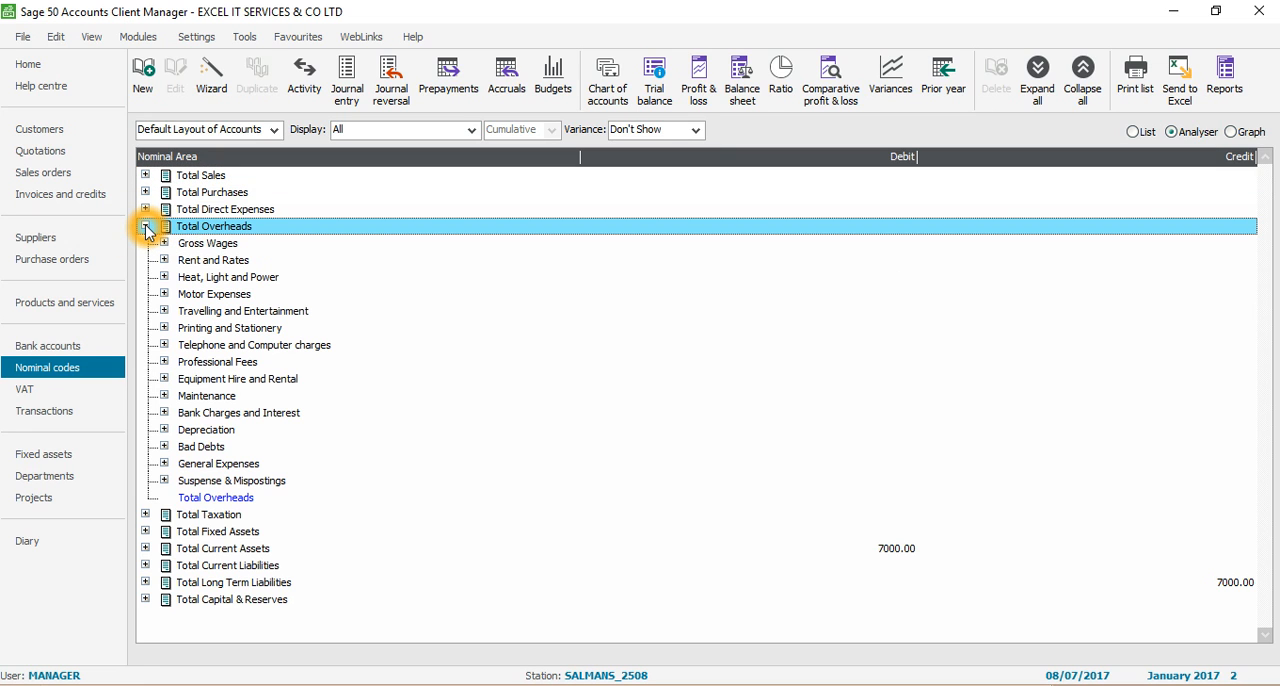
pyautogui.click(164, 464)
pyautogui.click(164, 464)
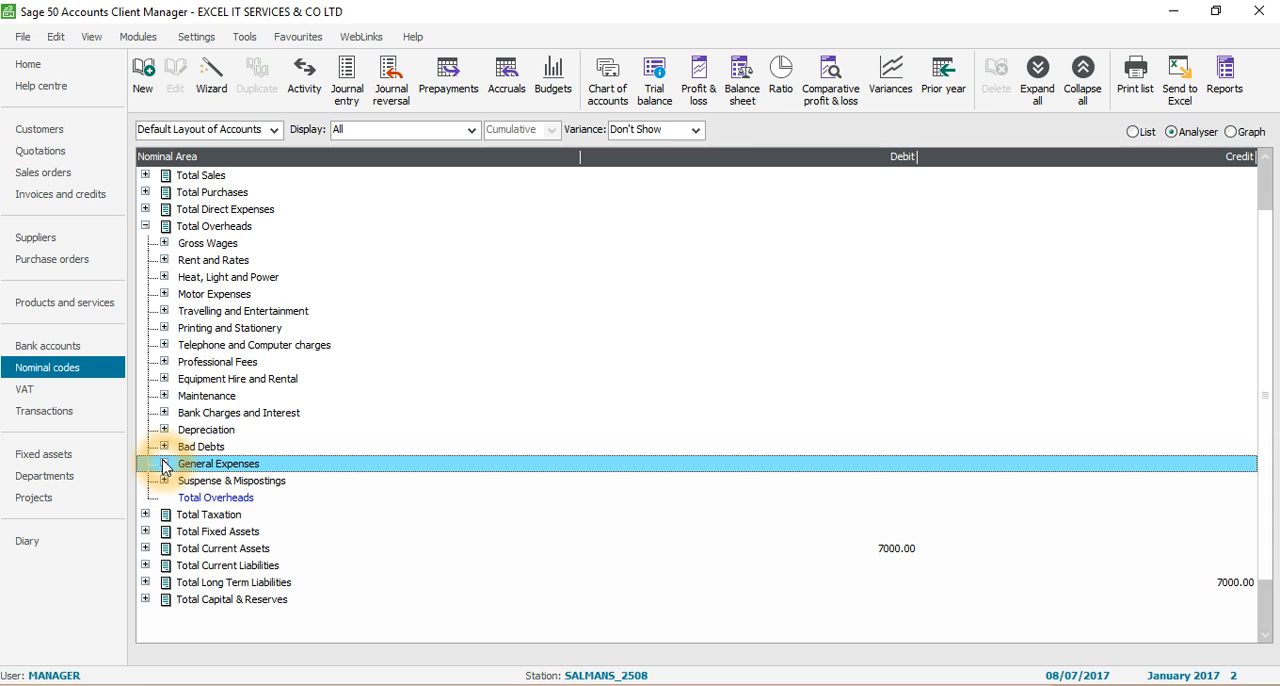
pyautogui.click(165, 396)
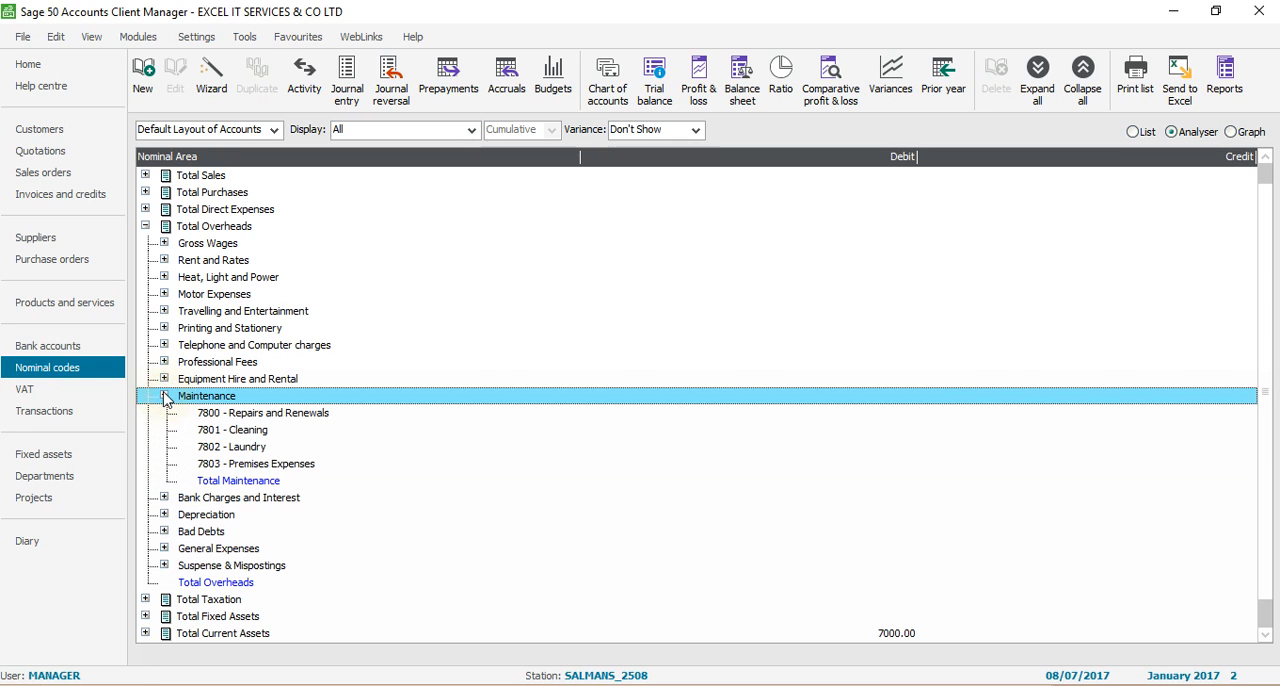
pyautogui.click(246, 464)
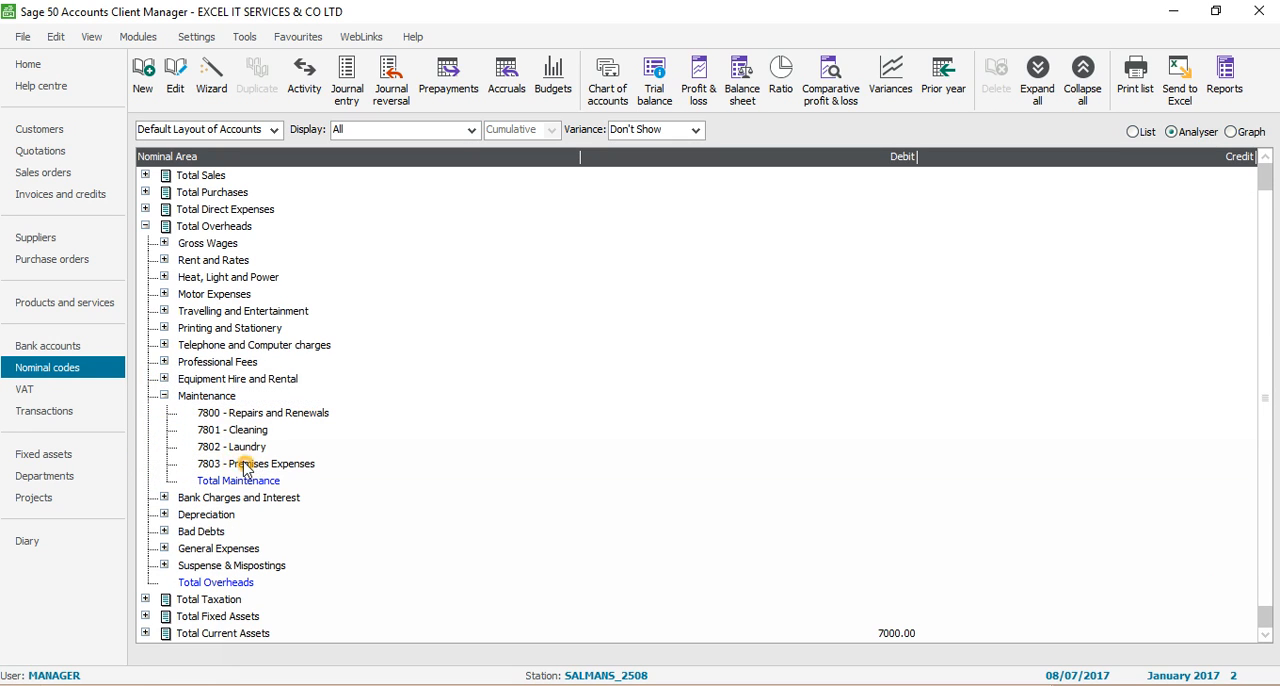
pyautogui.click(215, 464)
pyautogui.click(291, 469)
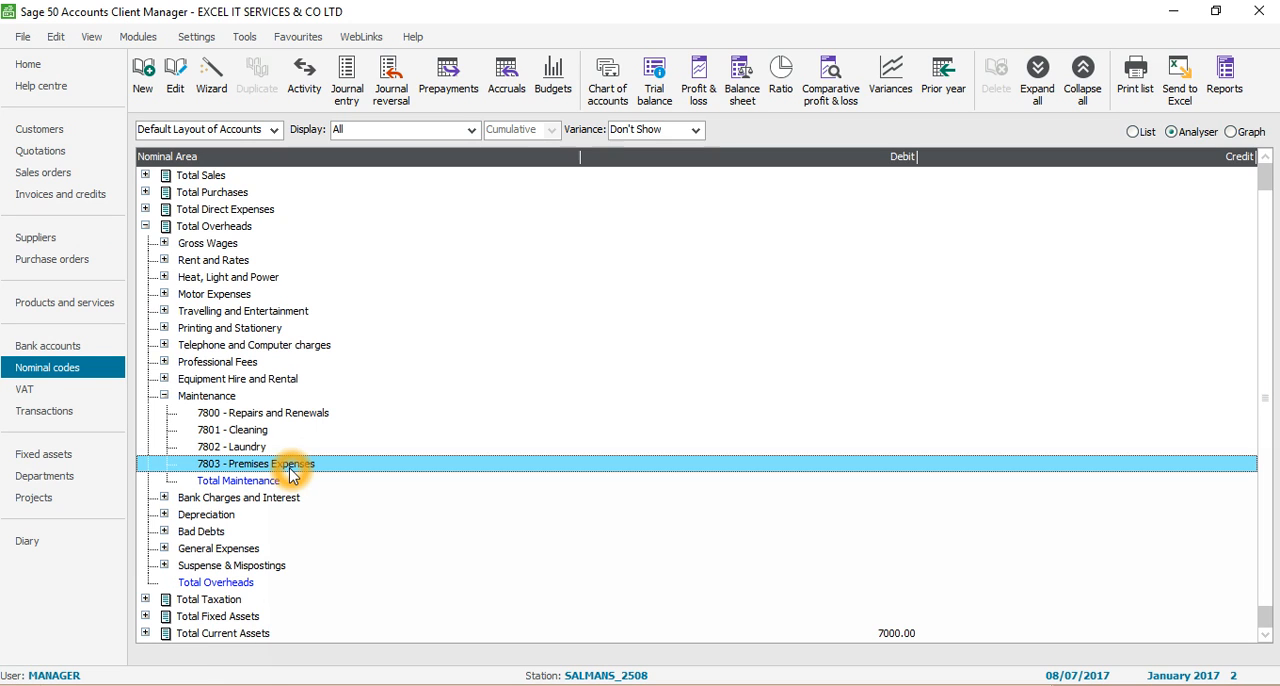
# Switch to Excel and enter the details PREMISES EXP in D3 and PURCHASES in D4
pyautogui.hotkey('alt', 'Tab')
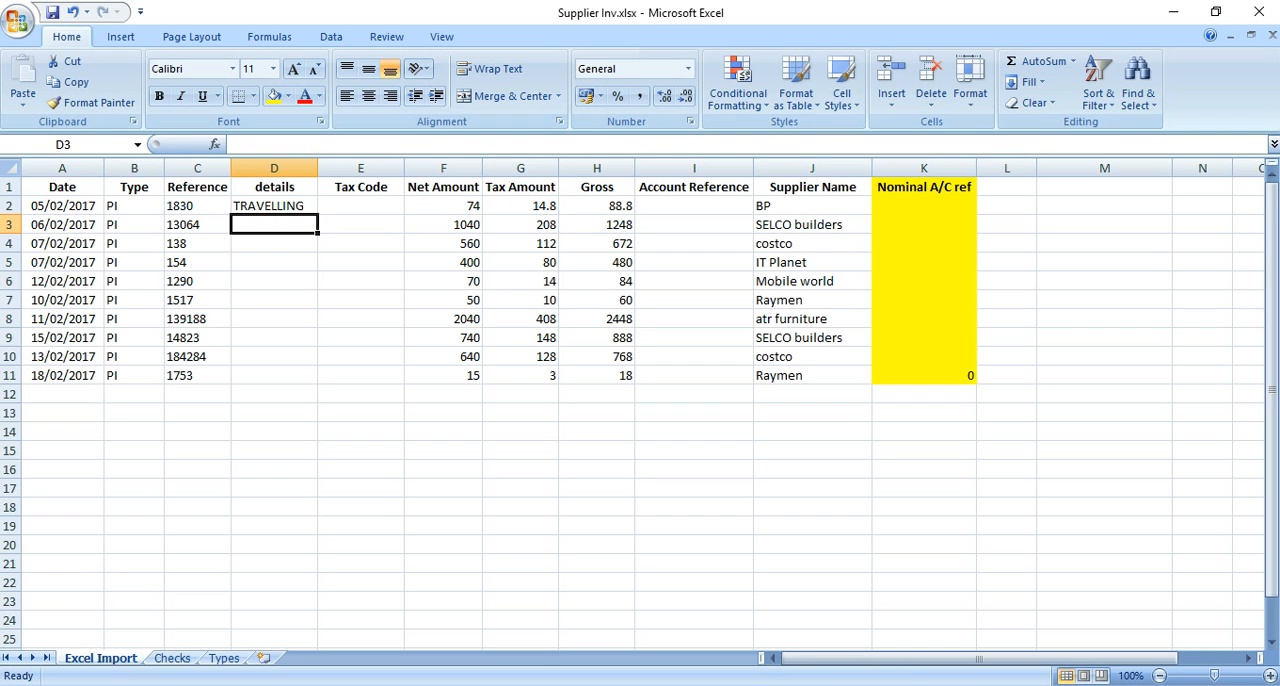
pyautogui.write('PREMISES')
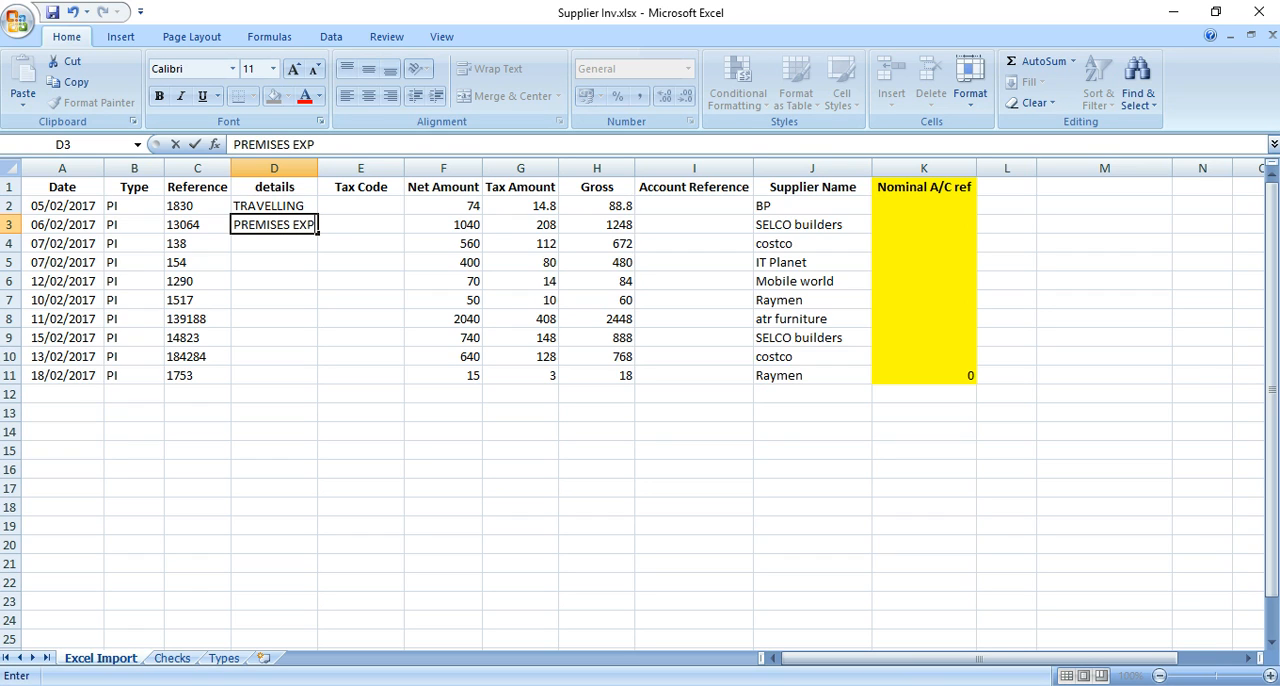
pyautogui.write(' EXP')
pyautogui.press('Return')
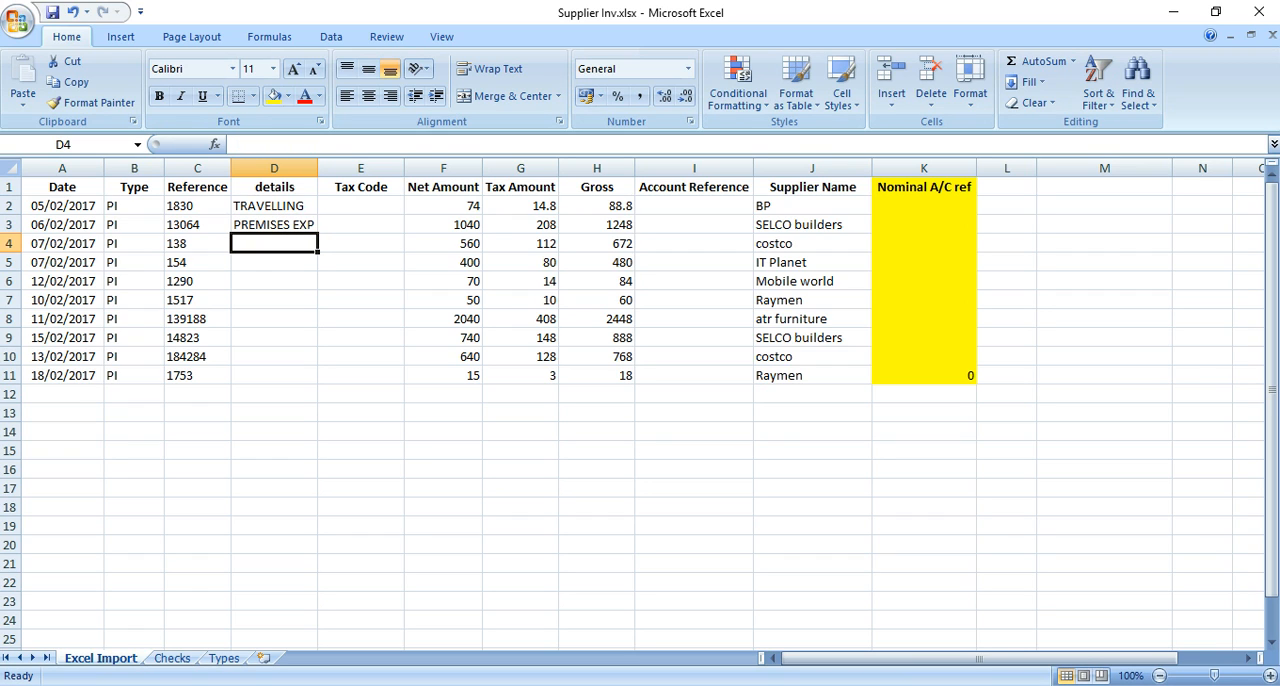
pyautogui.write('PU')
pyautogui.write('RCHASES')
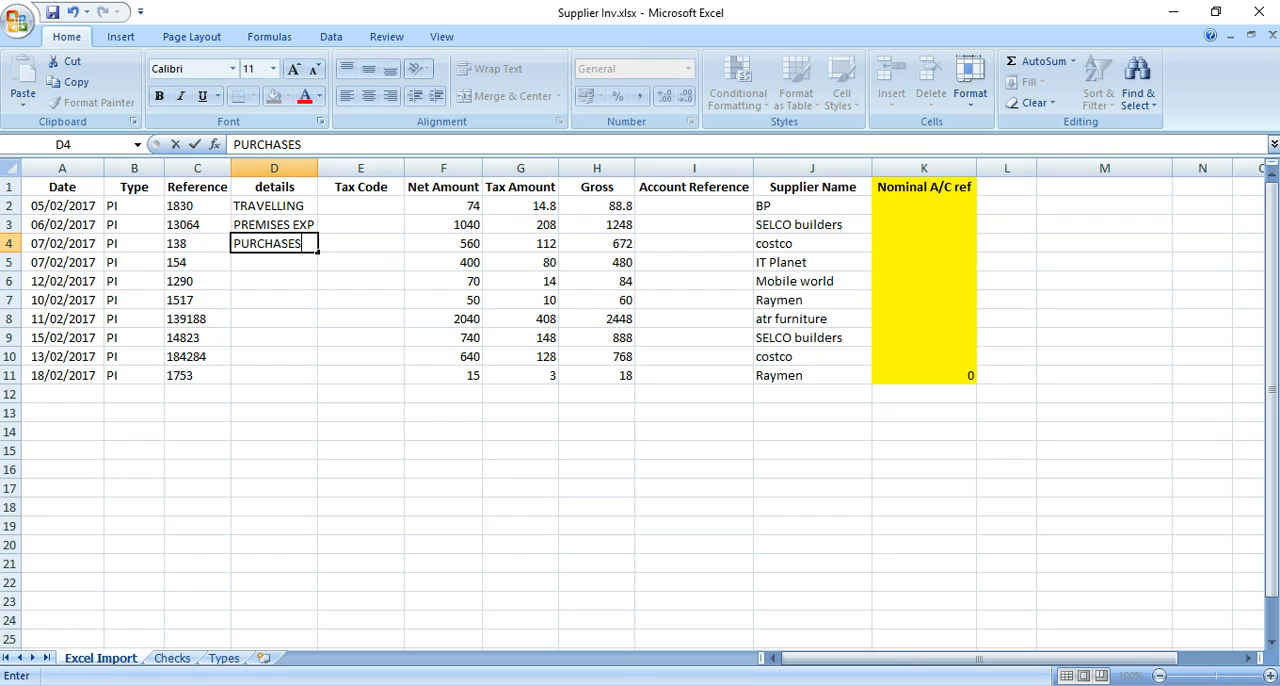
pyautogui.press('Return')
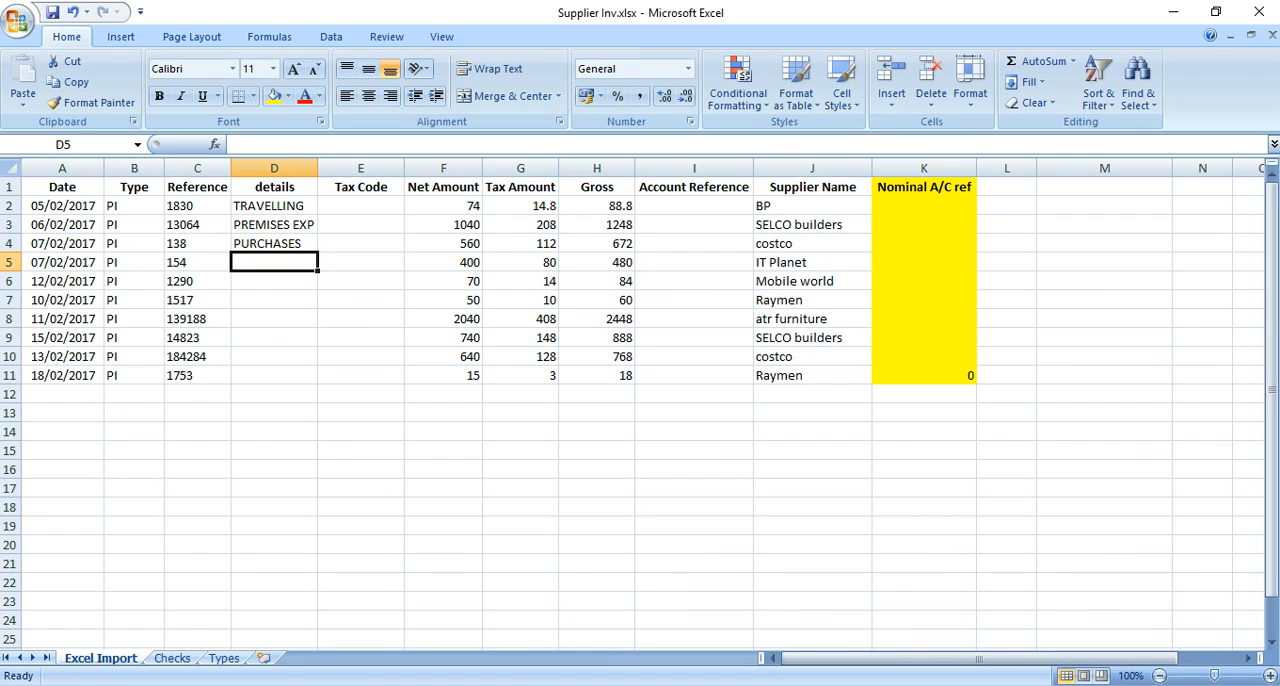
# Return to the suppliers list in Sage 50 Accounts and add COSTCO to the selected suppliers
pyautogui.hotkey('alt', 'Tab')
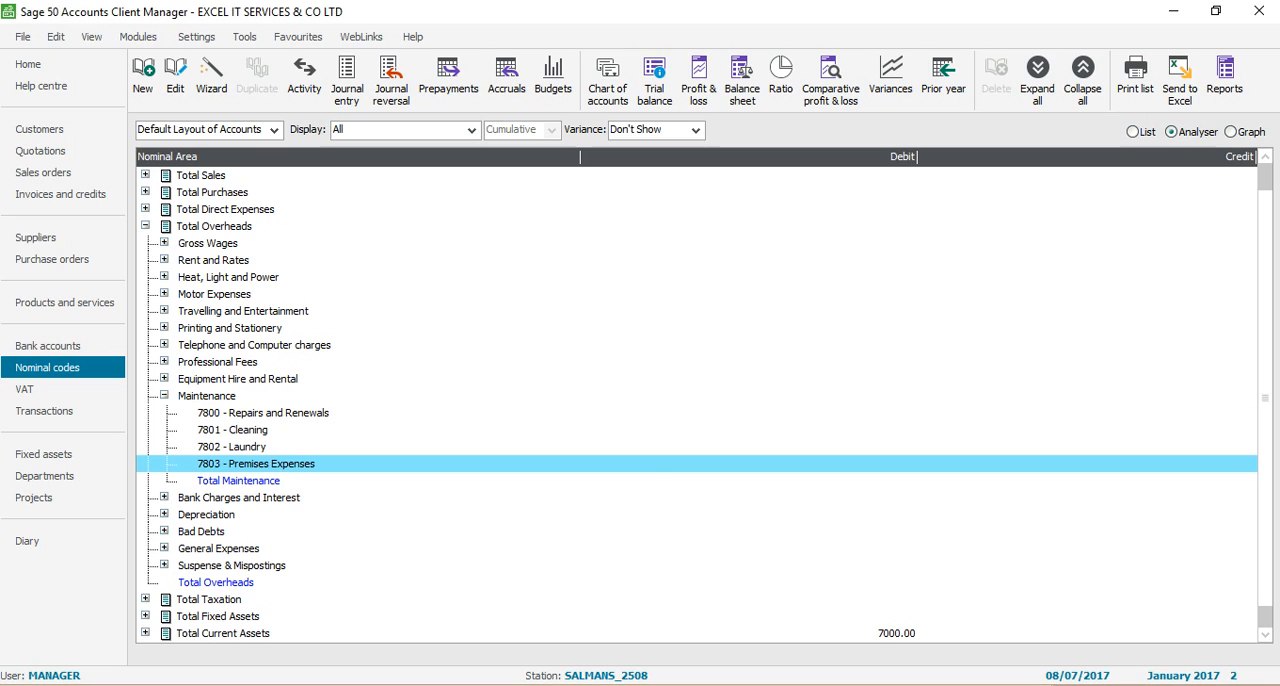
pyautogui.click(55, 240)
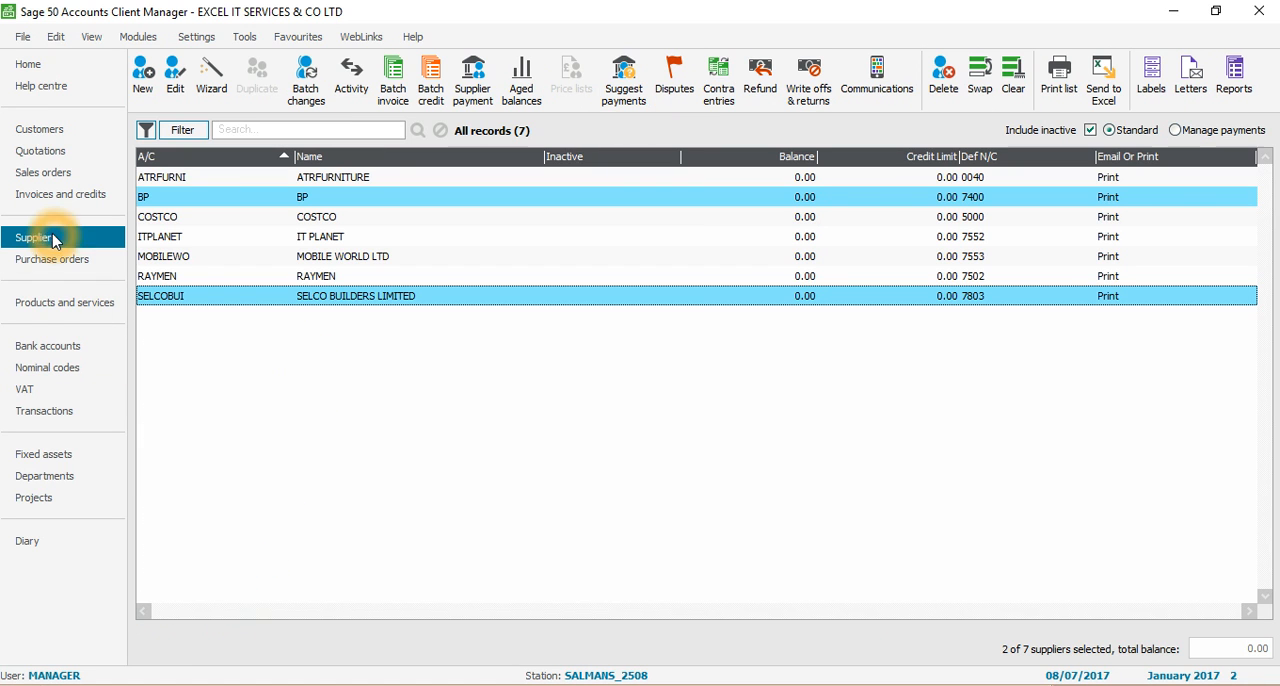
pyautogui.click(320, 218)
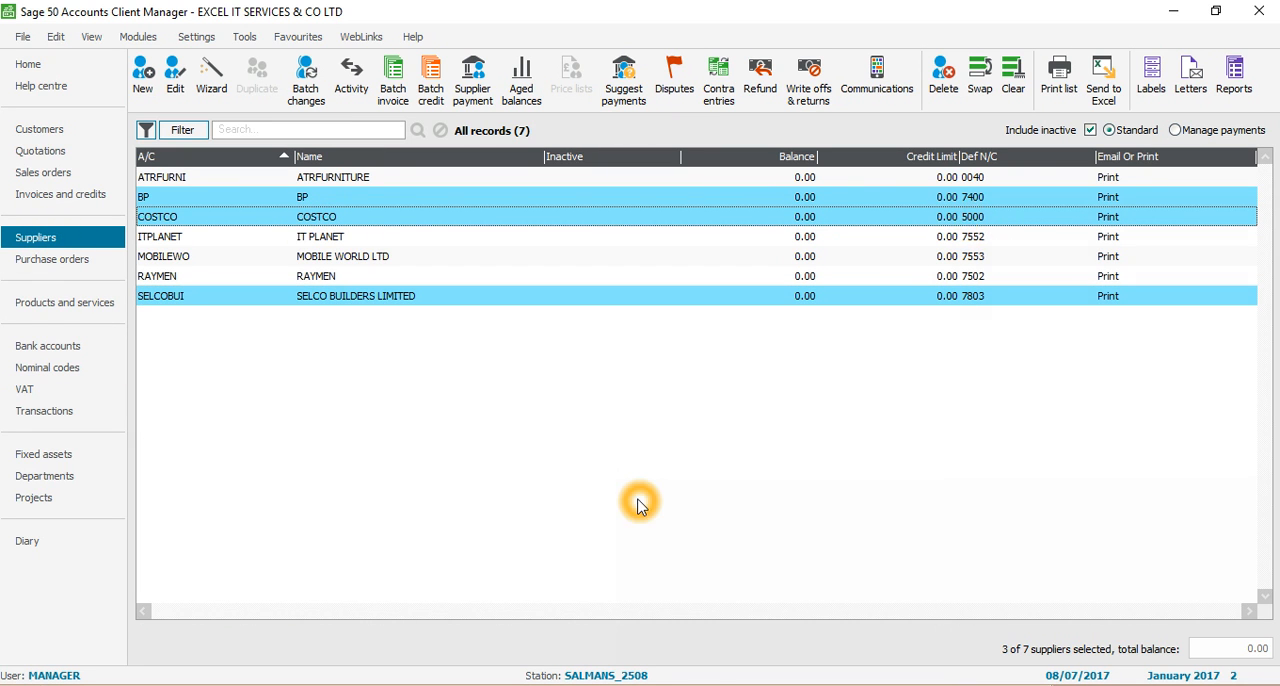
pyautogui.hotkey('alt', 'Tab')
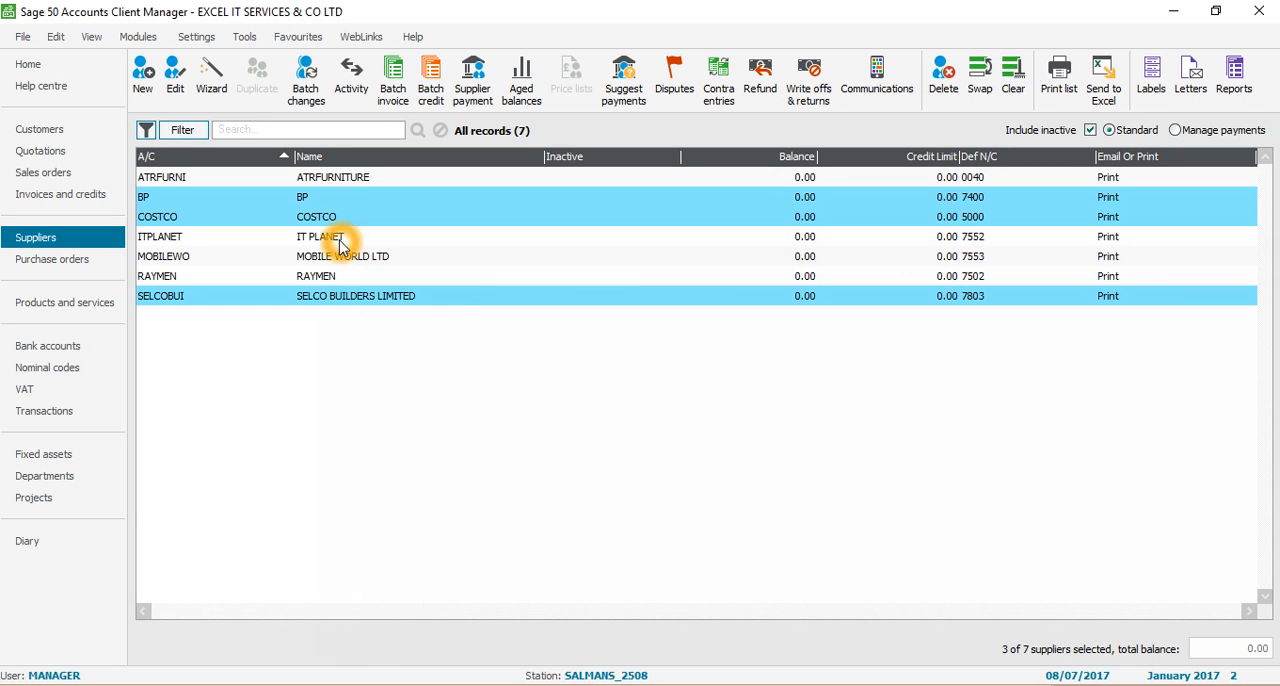
# Add IT PLANET to the selected suppliers and look up its nominal code 7552 under Total Overheads, Telephone and Computer charges
pyautogui.click(340, 240)
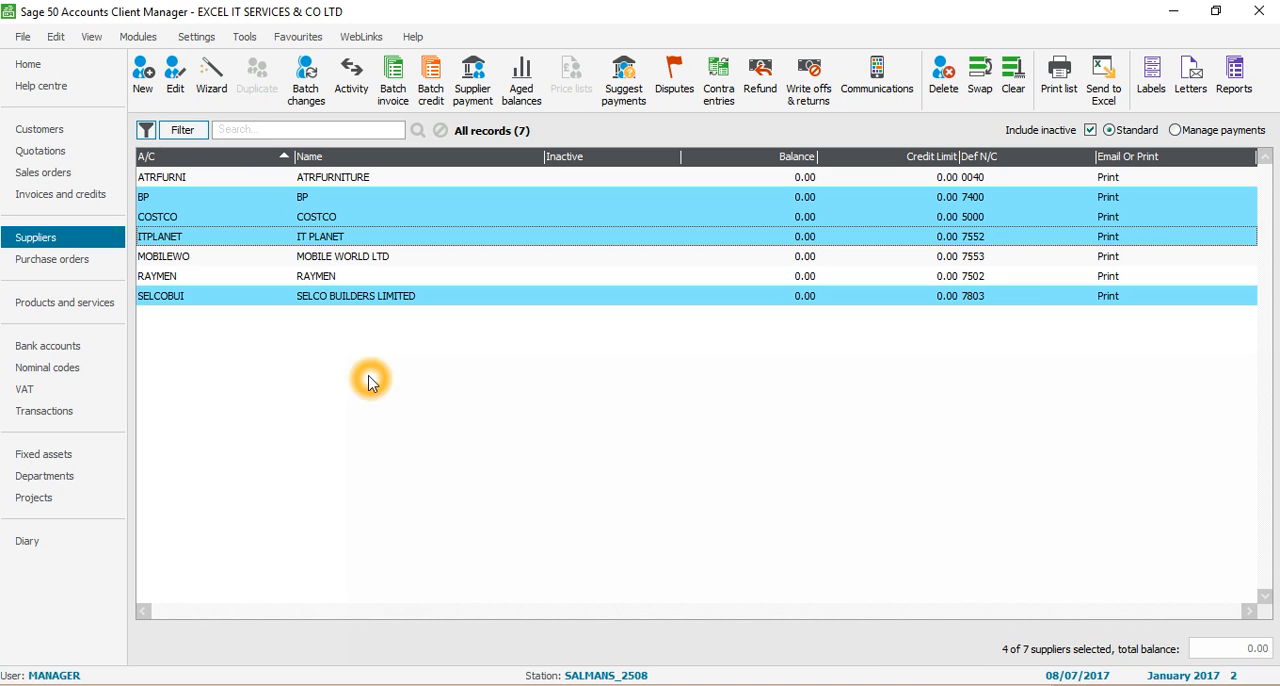
pyautogui.click(64, 368)
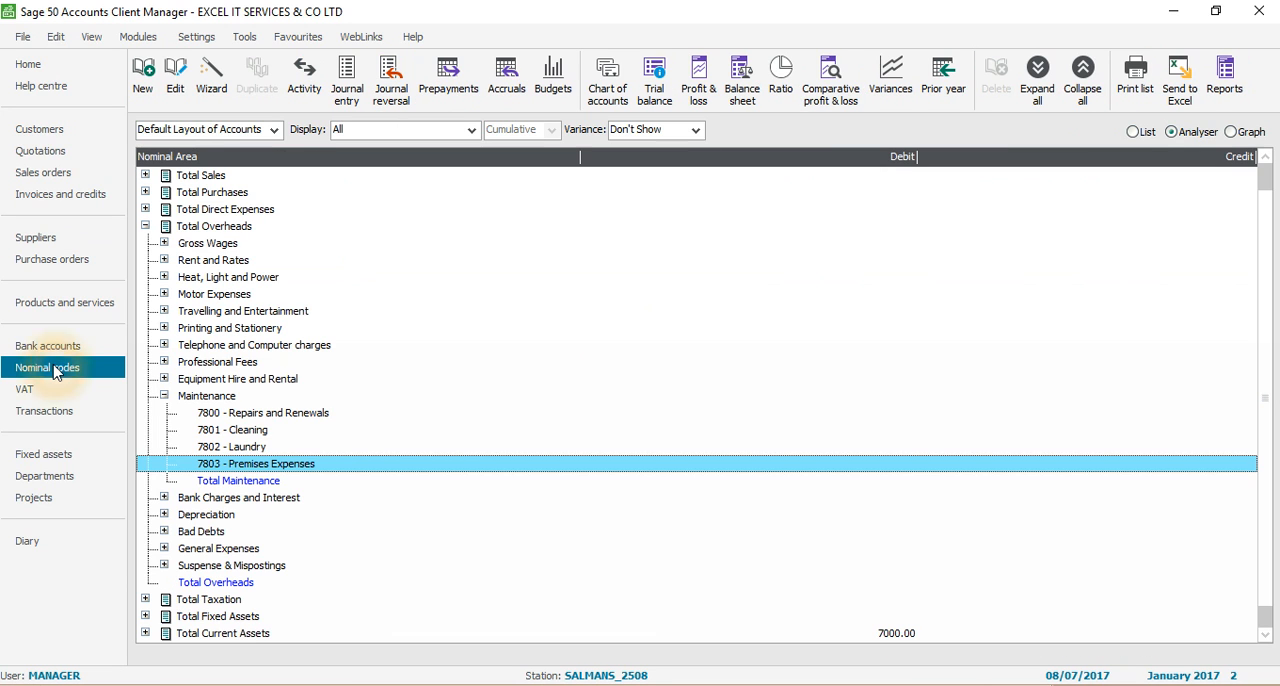
pyautogui.click(164, 396)
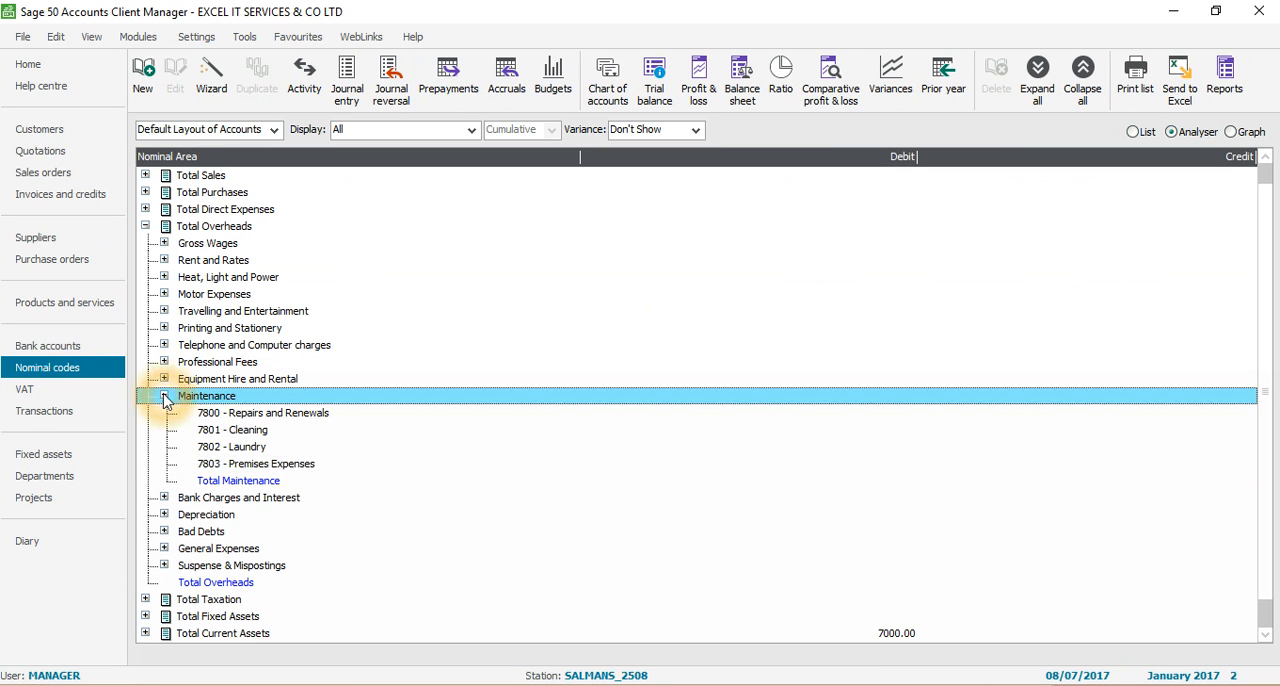
pyautogui.click(164, 329)
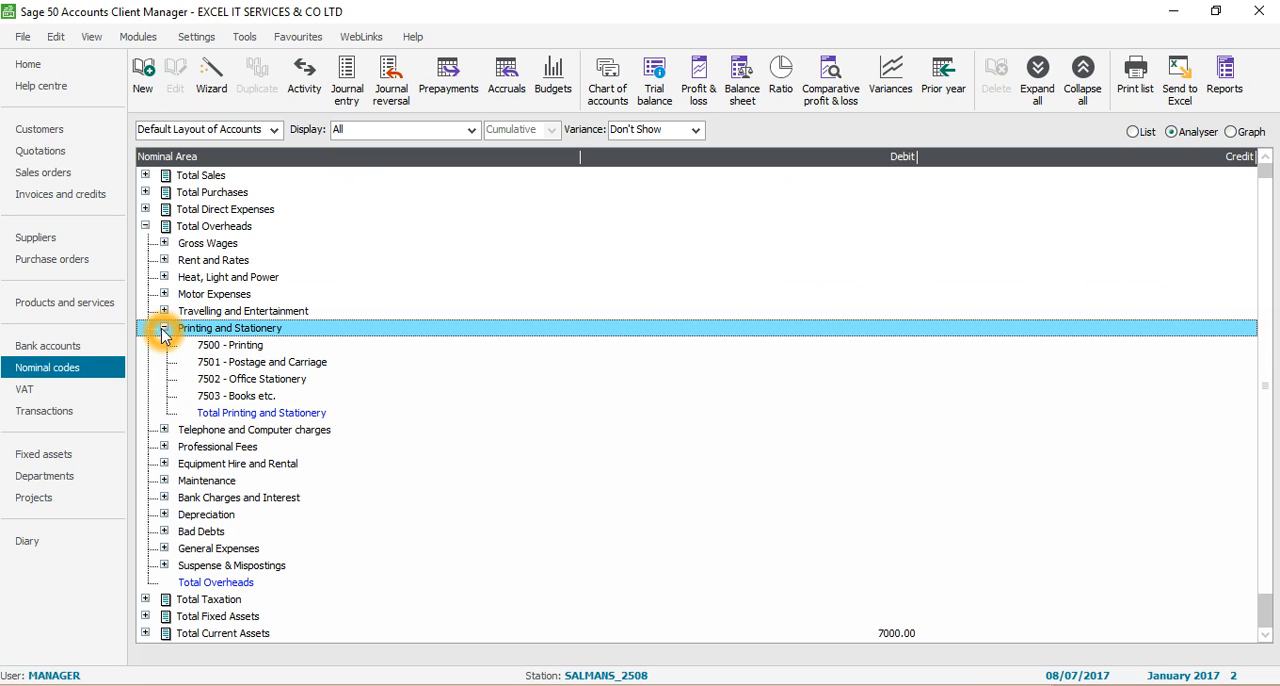
pyautogui.click(164, 329)
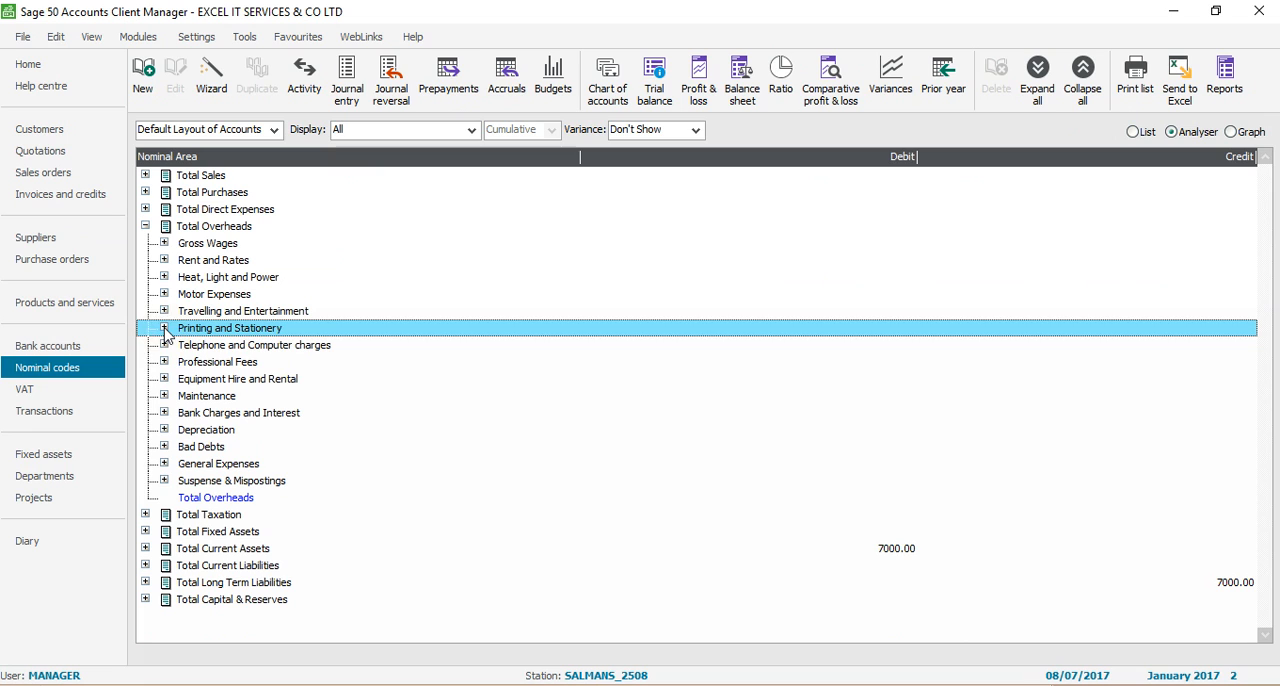
pyautogui.click(164, 362)
pyautogui.click(164, 362)
pyautogui.click(165, 346)
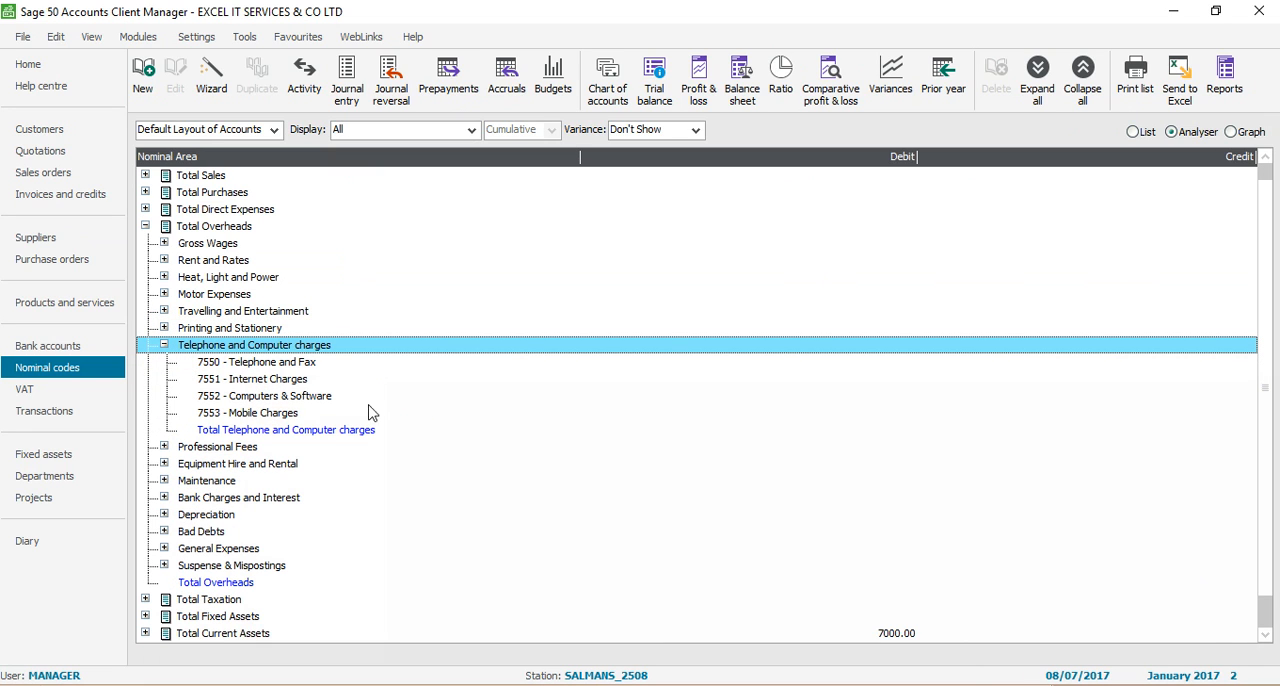
pyautogui.click(303, 396)
# Switch to Excel and enter COMPUTER EXP as the details for the IT Planet invoice in D5
pyautogui.hotkey('alt', 'Tab')
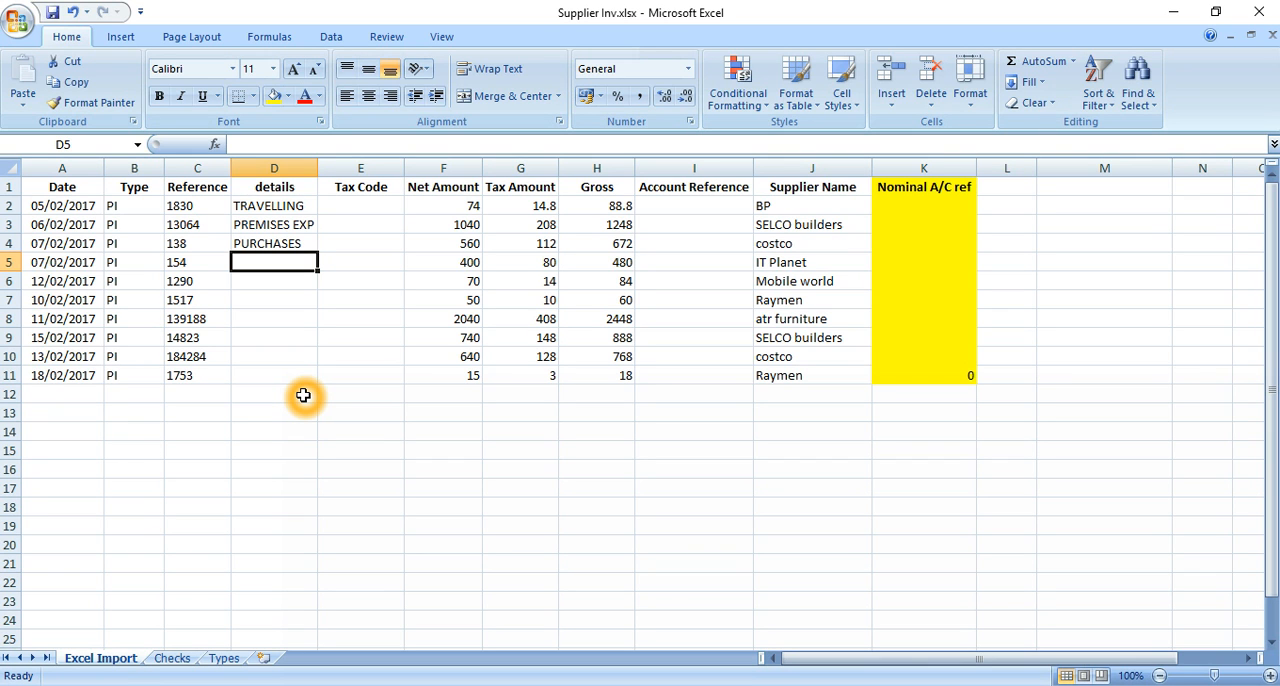
pyautogui.write('C')
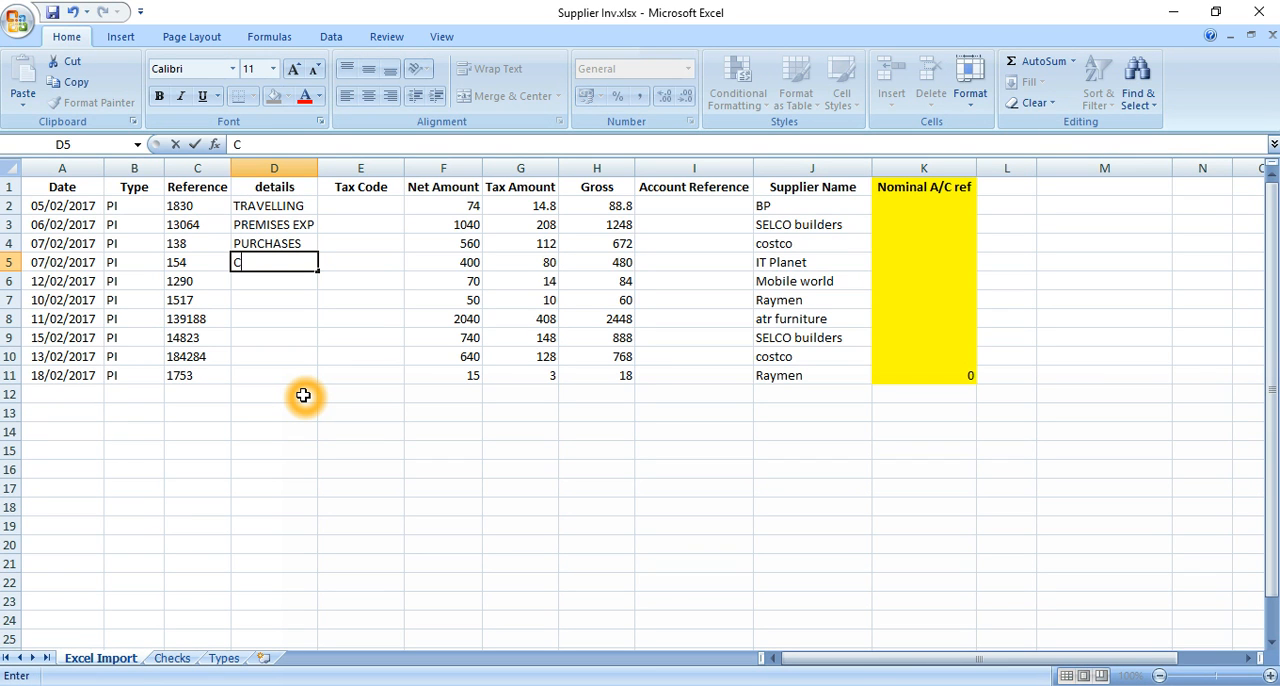
pyautogui.write('OMPUTER EXP')
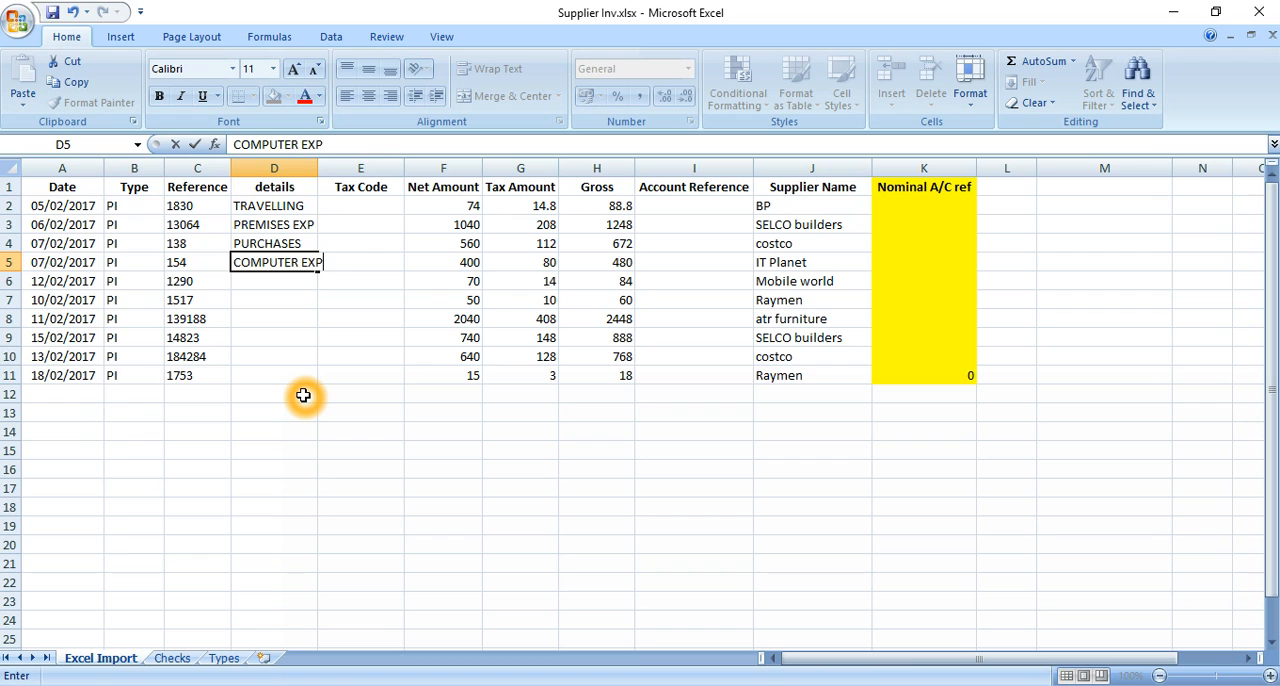
pyautogui.press('Return')
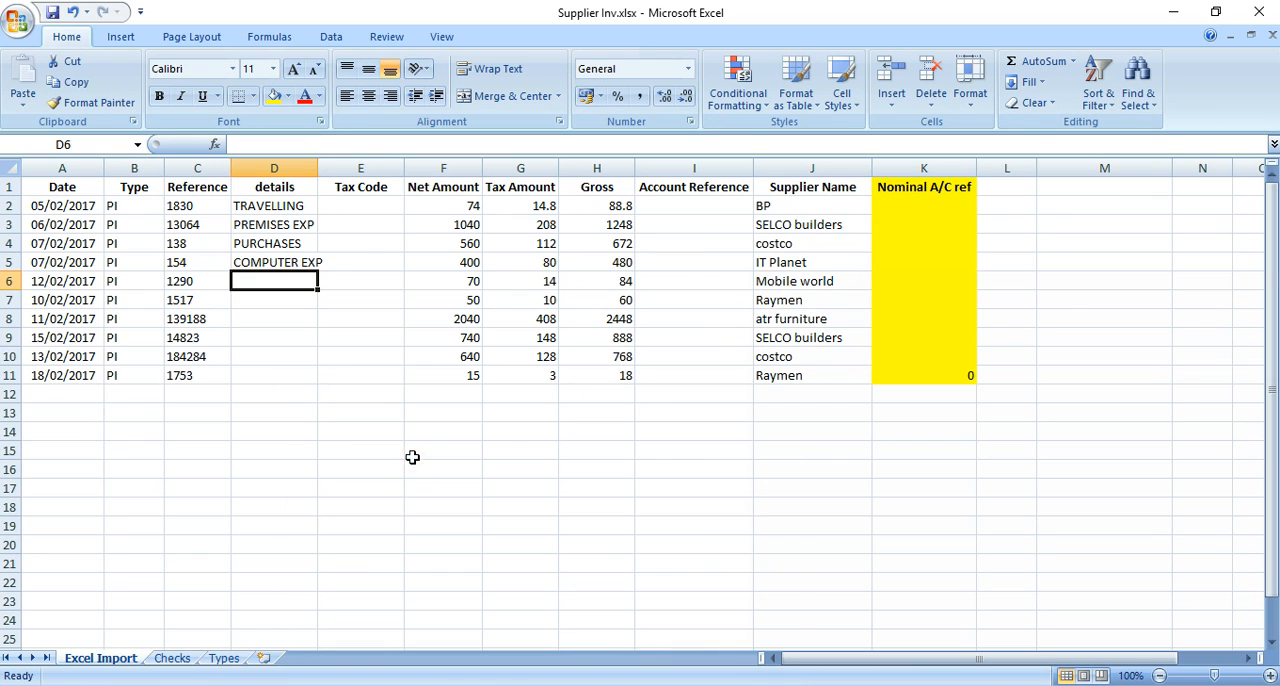
# In Sage 50 Accounts, check MOBILE WORLD LTD's default nominal code and look up 7553 under Telephone and Computer charges
pyautogui.click(508, 685)
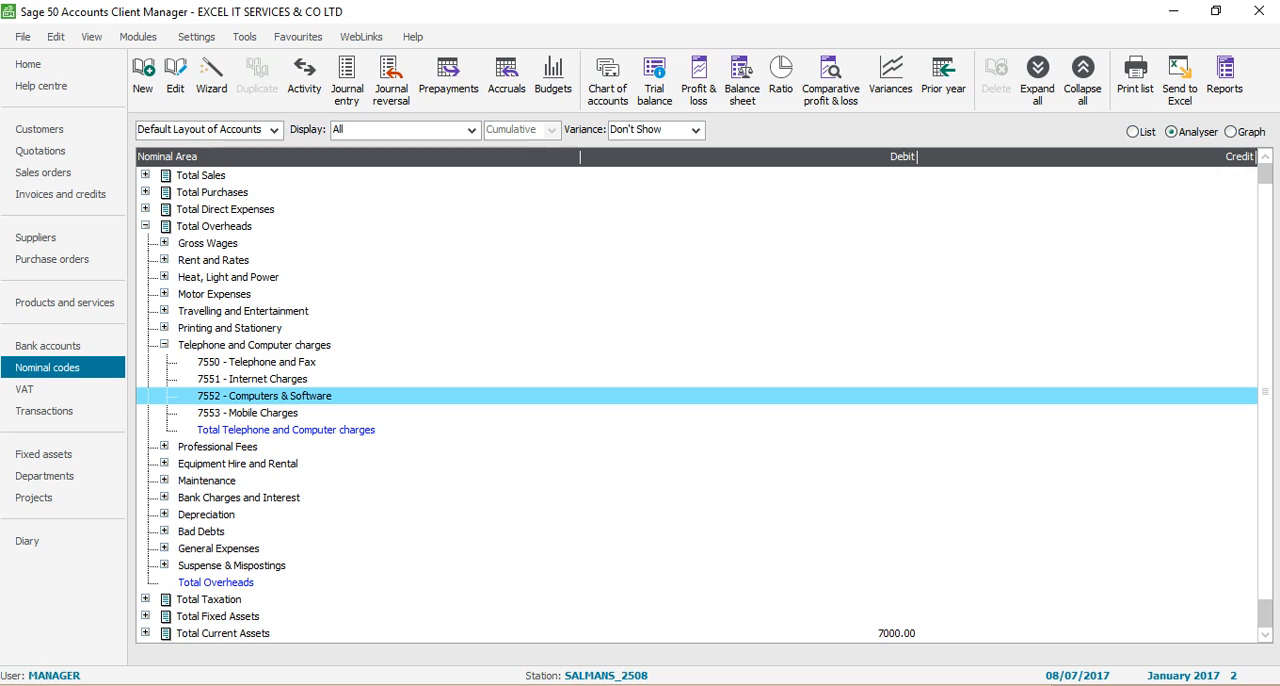
pyautogui.click(164, 344)
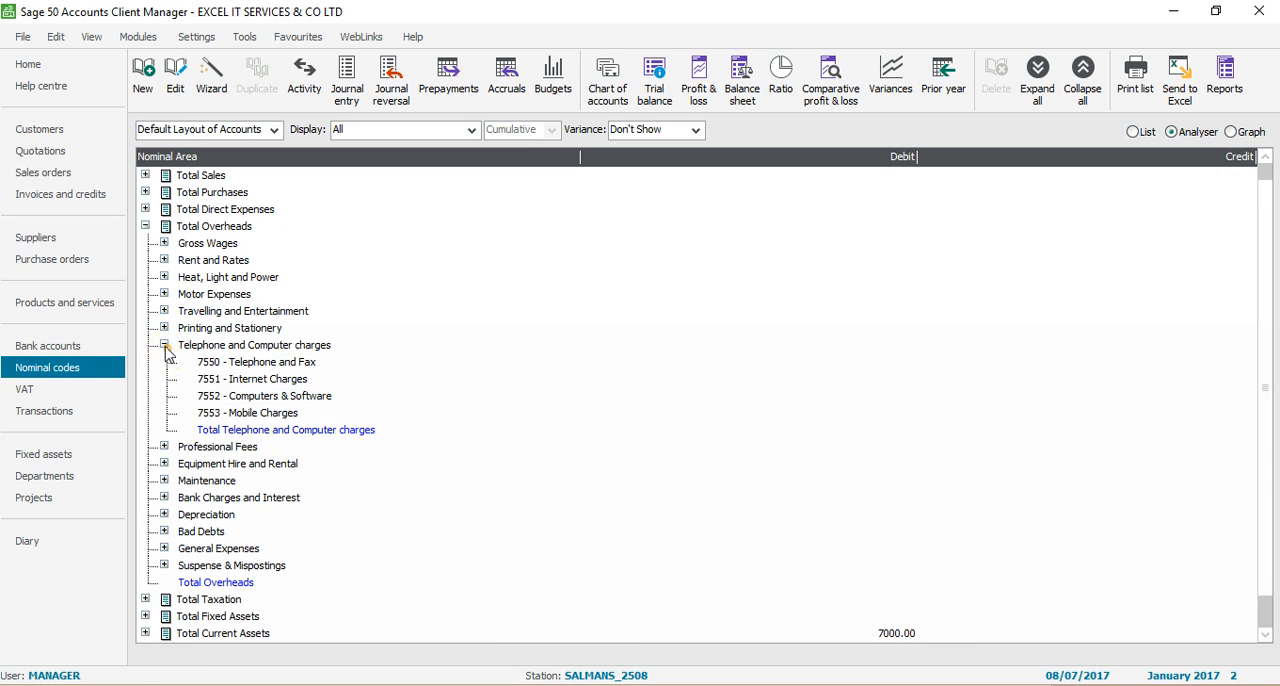
pyautogui.click(45, 240)
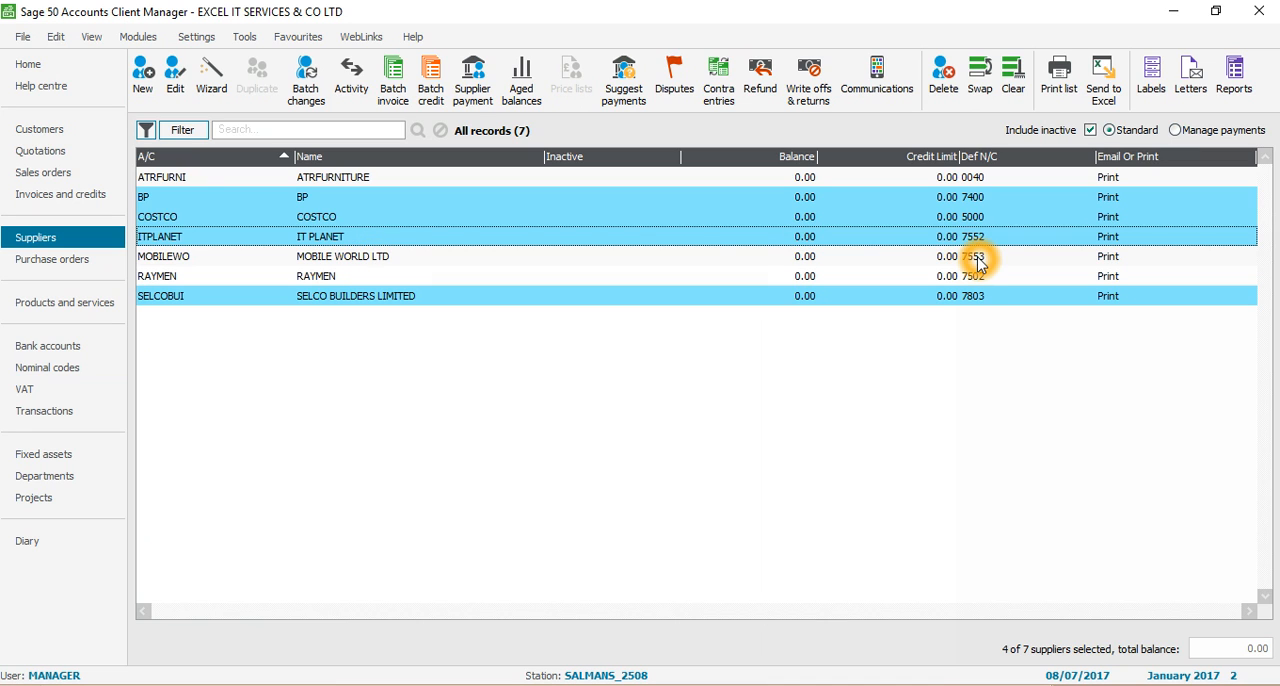
pyautogui.click(45, 367)
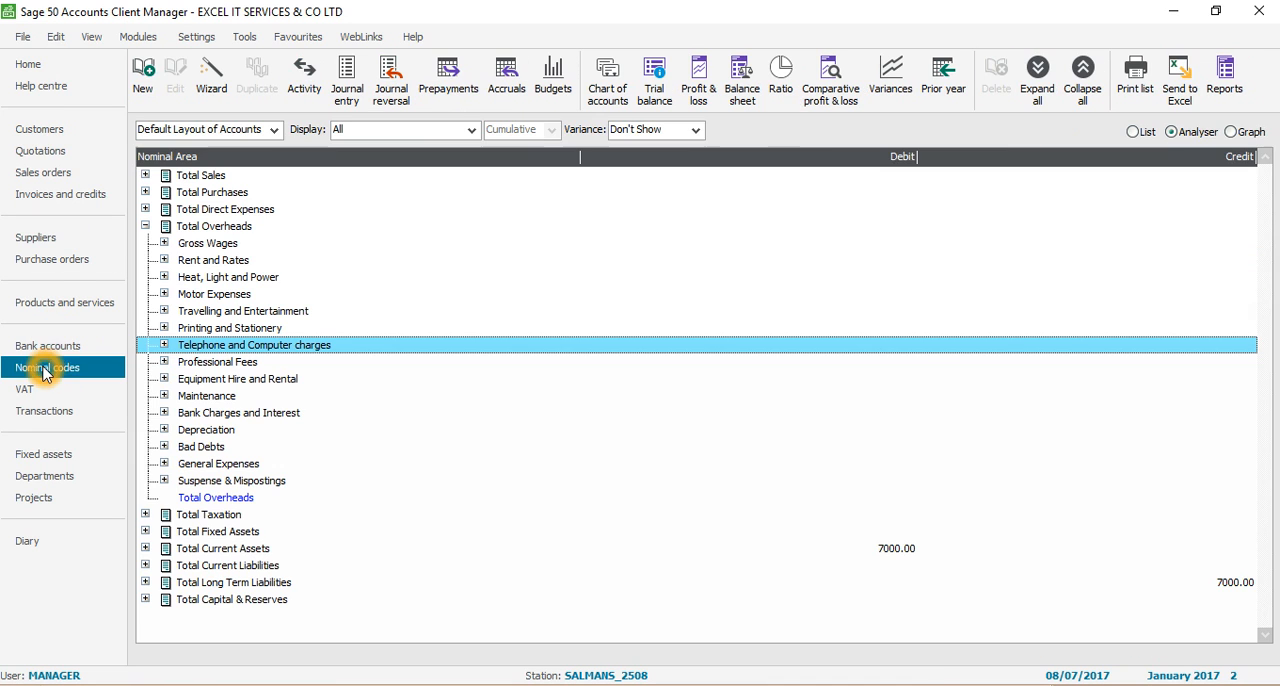
pyautogui.click(165, 345)
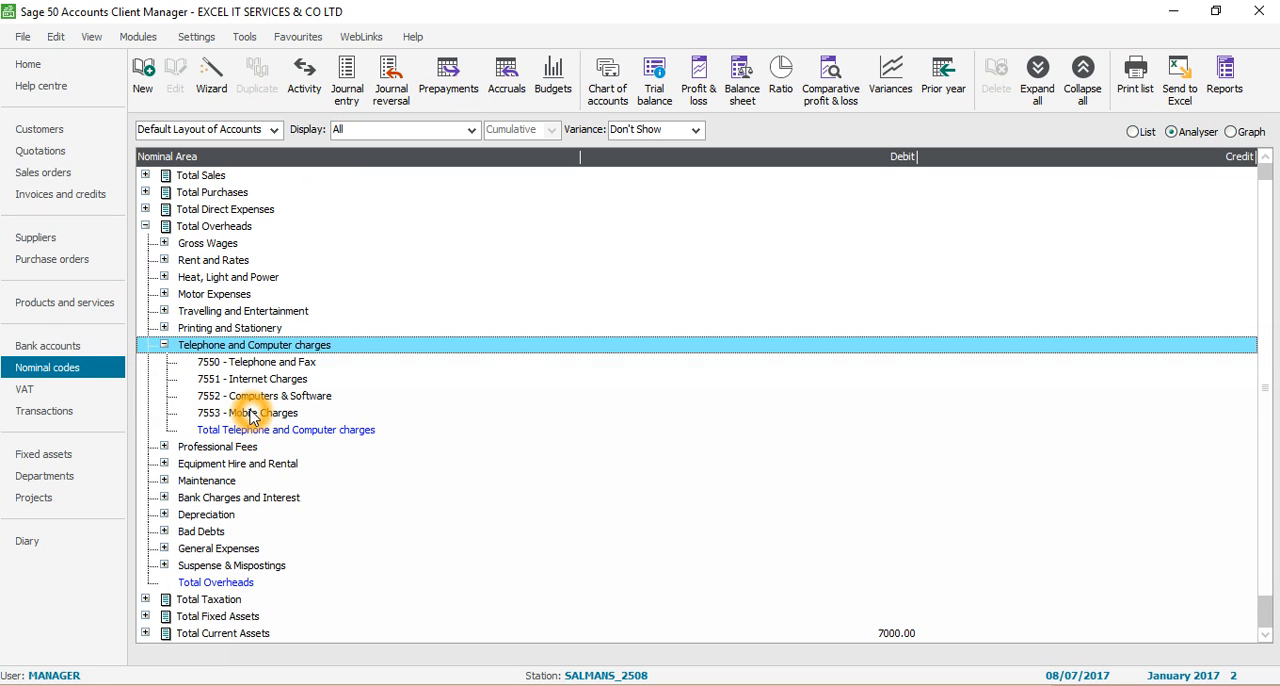
pyautogui.click(250, 410)
# Switch to Excel and enter MOBILE EXP as the details for the Mobile world invoice in D6
pyautogui.hotkey('alt', 'Tab')
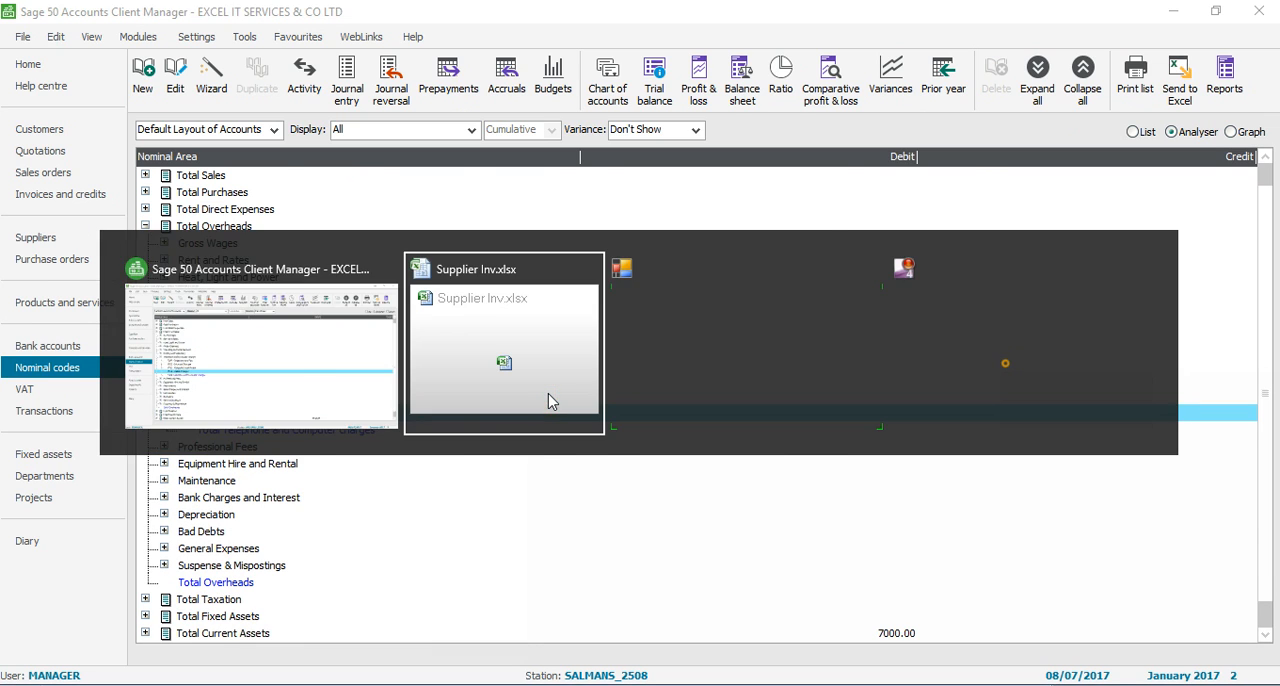
pyautogui.click(548, 396)
pyautogui.write('MOB')
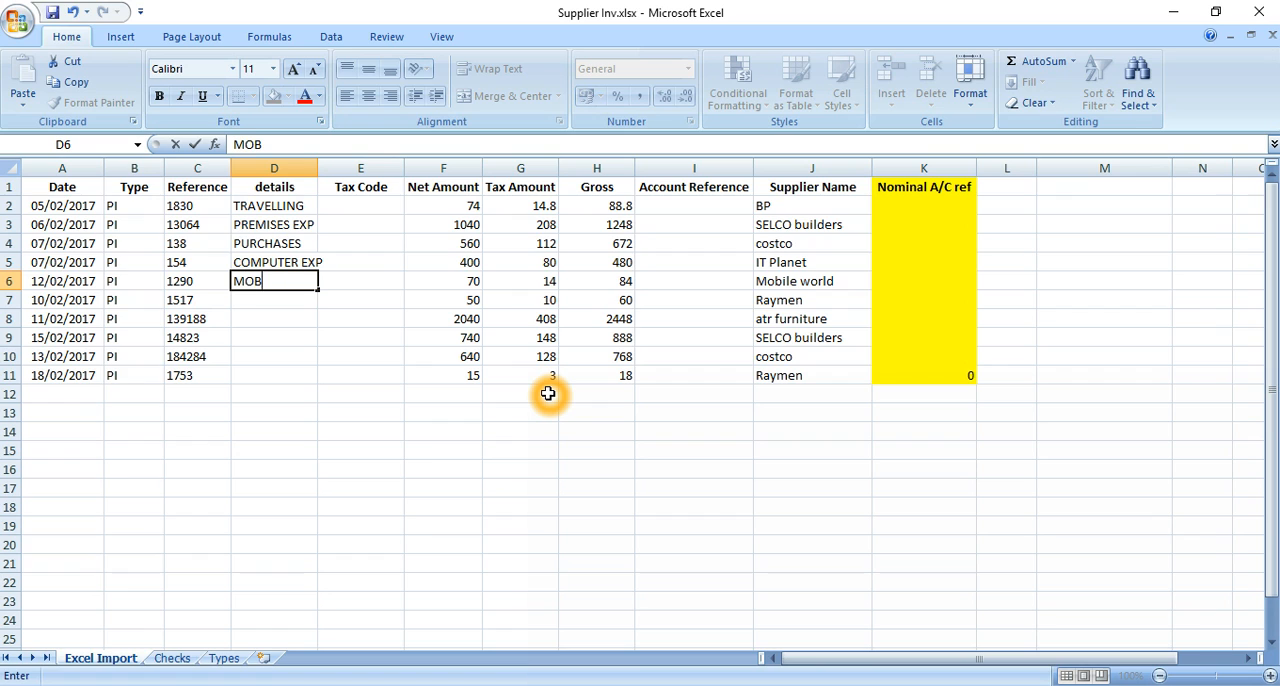
pyautogui.write('ILE EXP')
pyautogui.press('Return')
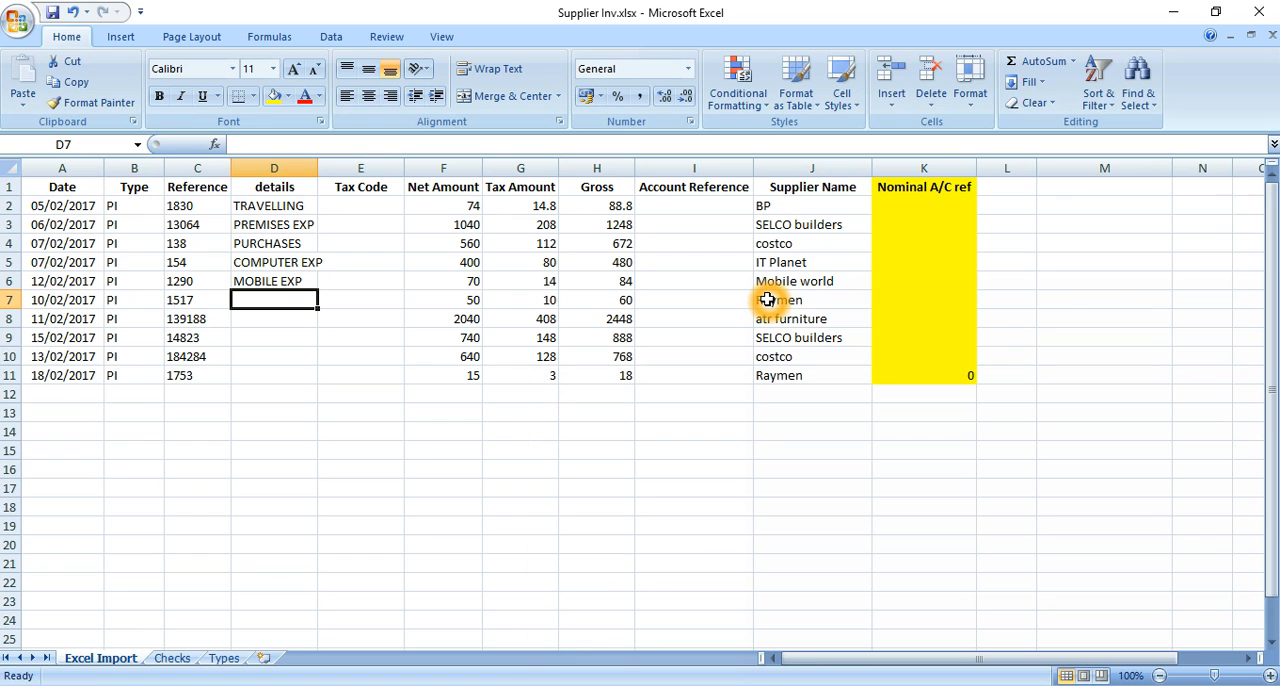
# Check RAYMEN's default nominal code in the Sage 50 Accounts suppliers list, then return to Excel and enter STATIONERY in D7
pyautogui.hotkey('alt', 'Tab')
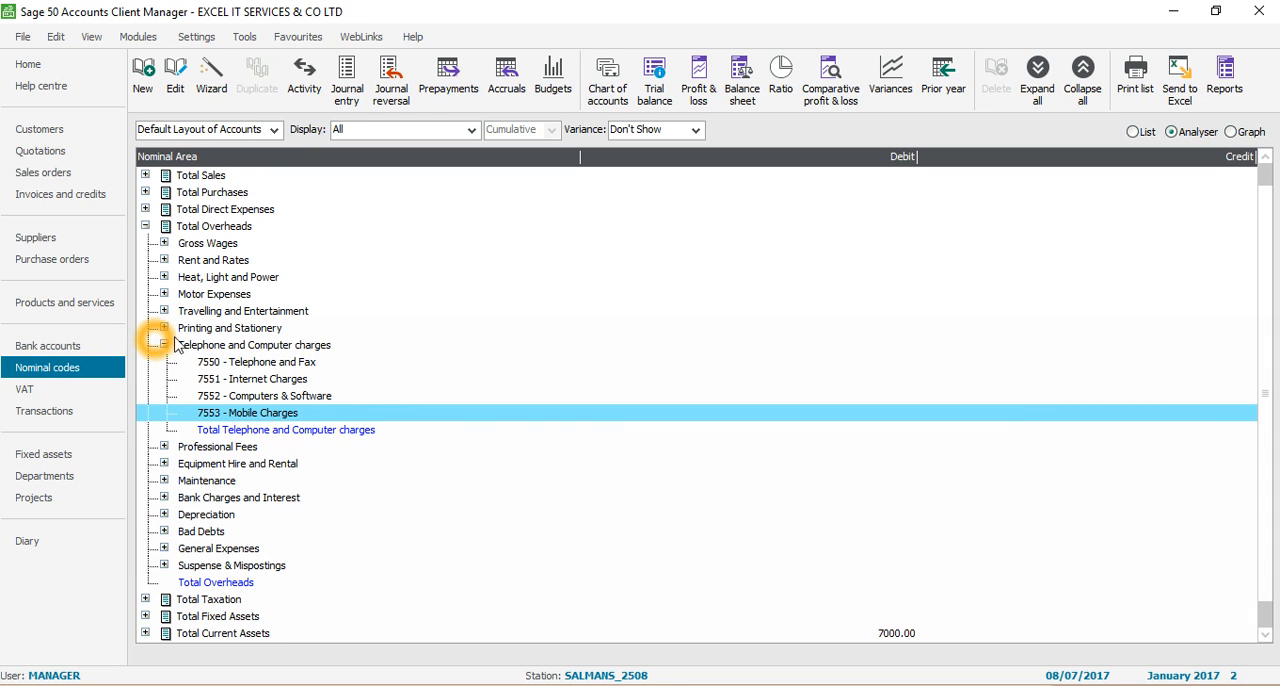
pyautogui.click(45, 242)
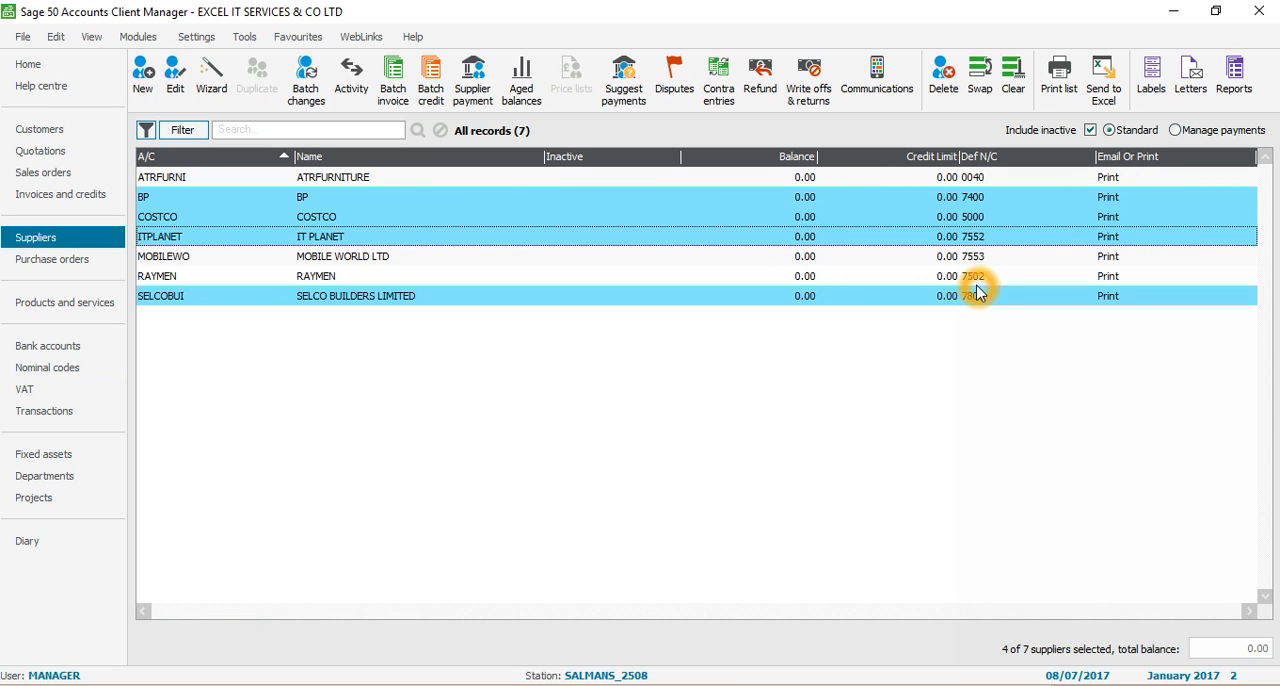
pyautogui.hotkey('alt', 'Tab')
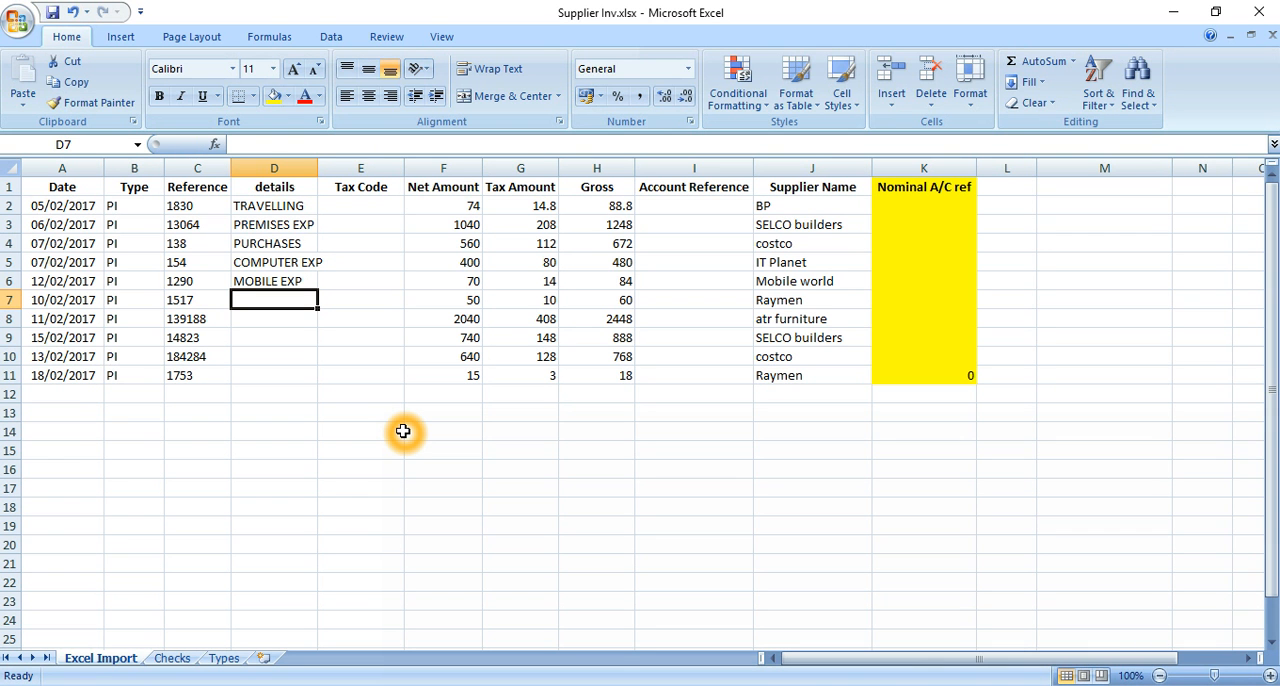
pyautogui.write('STATIONERY')
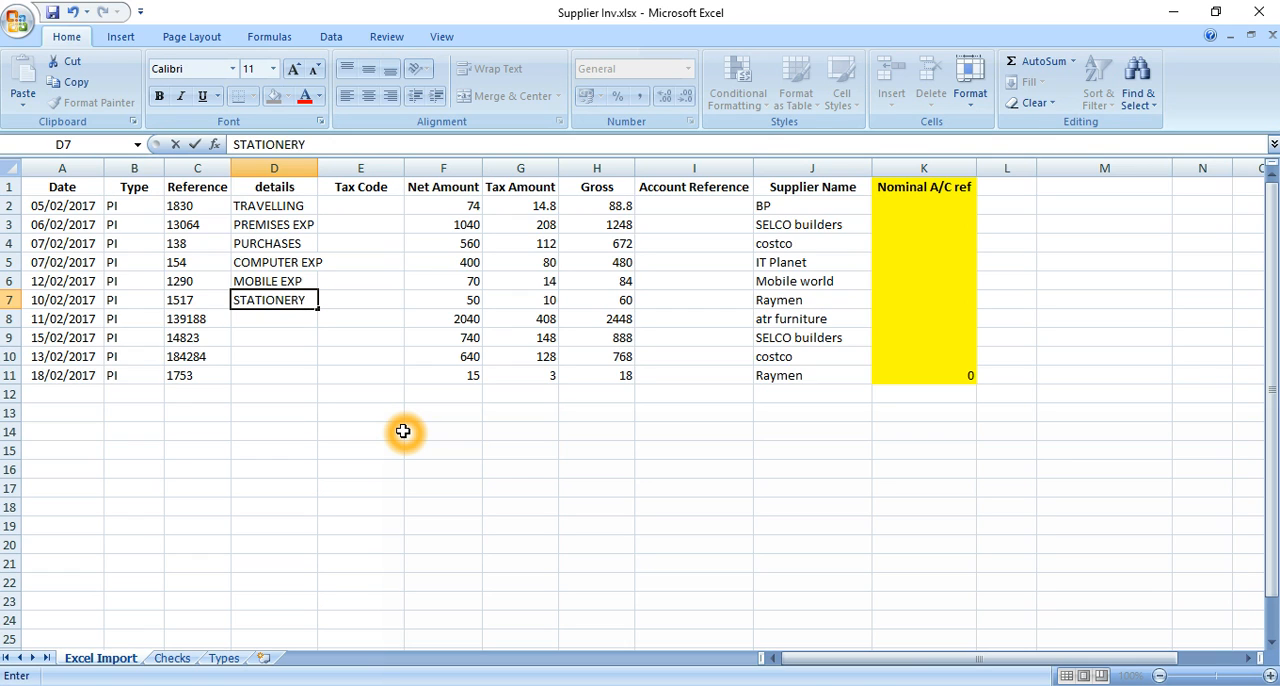
pyautogui.press('Return')
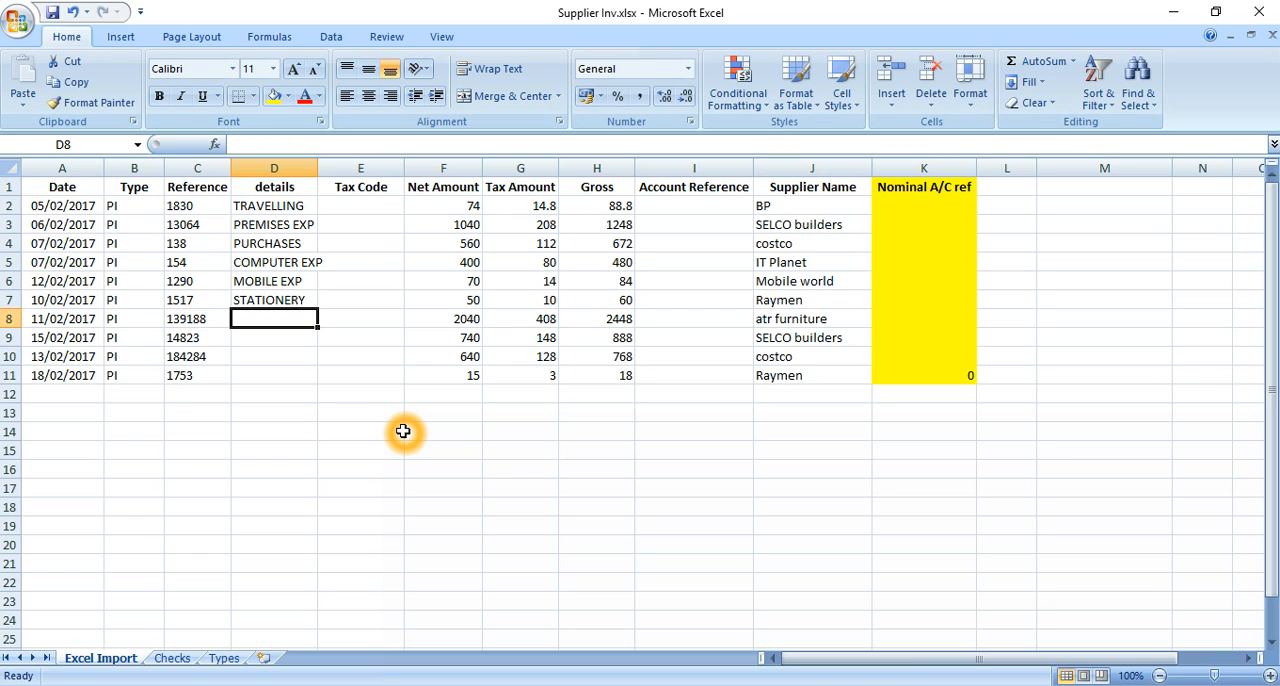
pyautogui.press('Right')
pyautogui.press('Right')
pyautogui.press('Right')
pyautogui.press('Right')
pyautogui.press('Right')
pyautogui.press('Right')
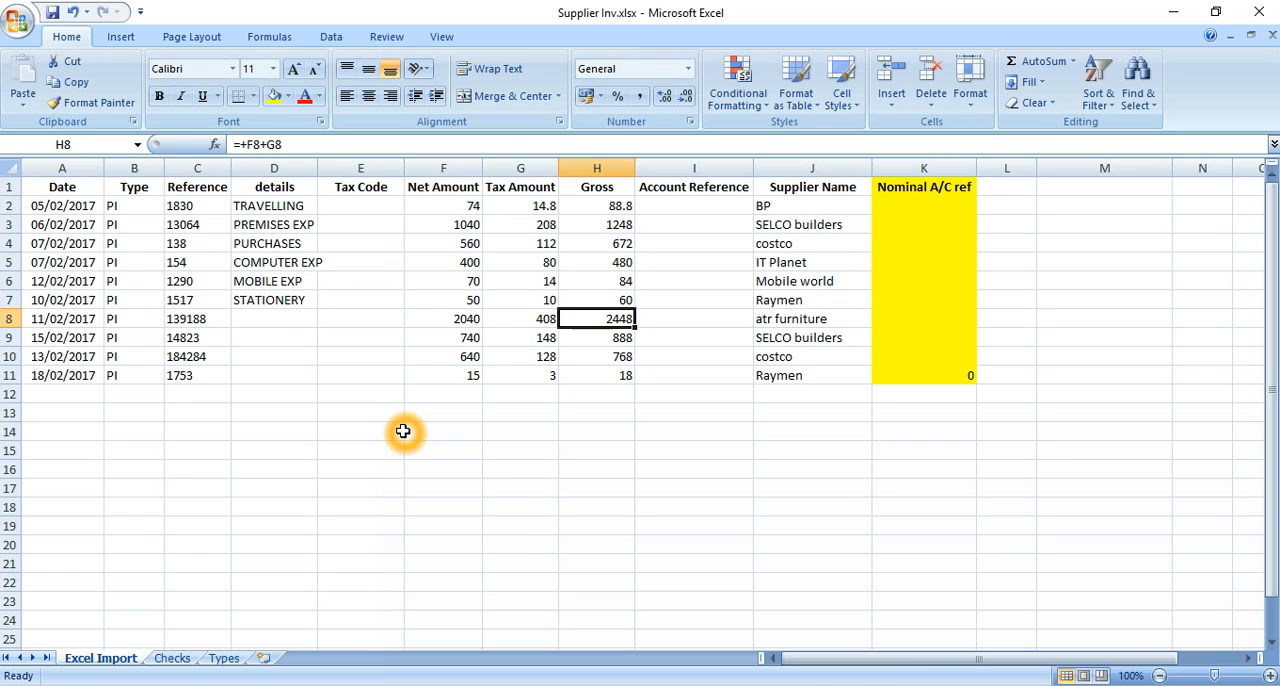
pyautogui.press('Left')
pyautogui.press('Left')
pyautogui.press('Left')
pyautogui.press('Left')
pyautogui.press('Left')
pyautogui.press('Left')
pyautogui.press('Right')
pyautogui.press('Right')
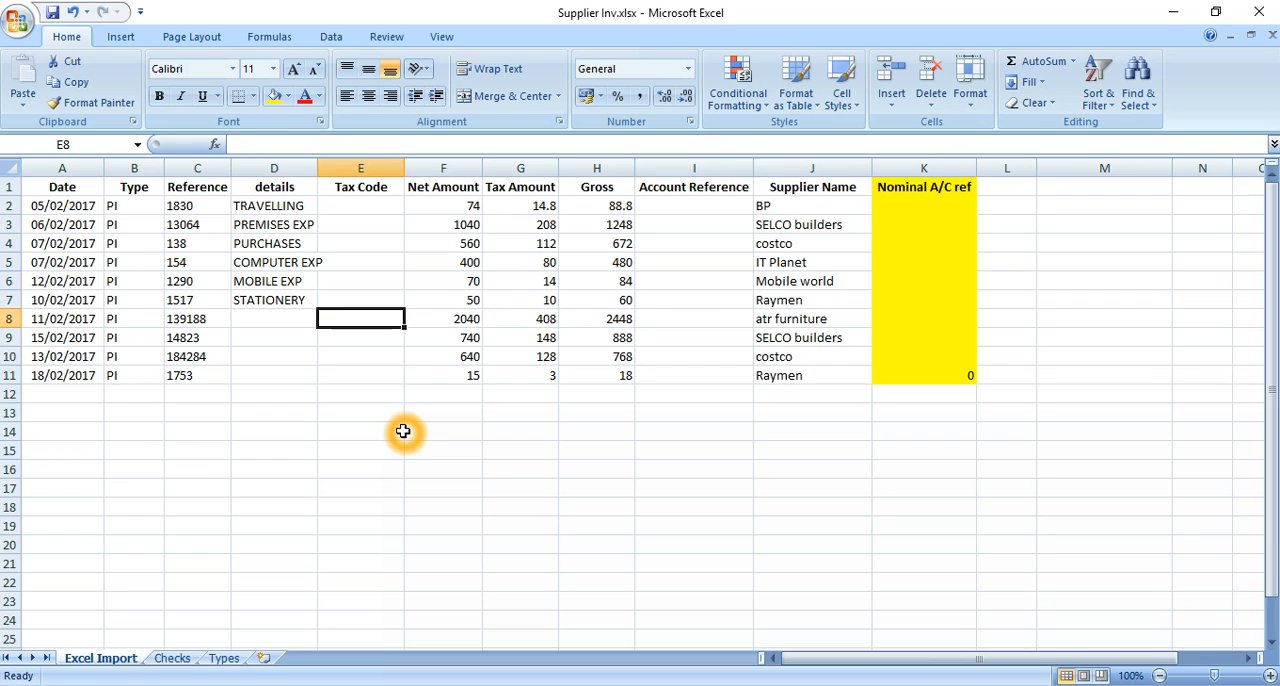
pyautogui.press('Left')
pyautogui.press('Left')
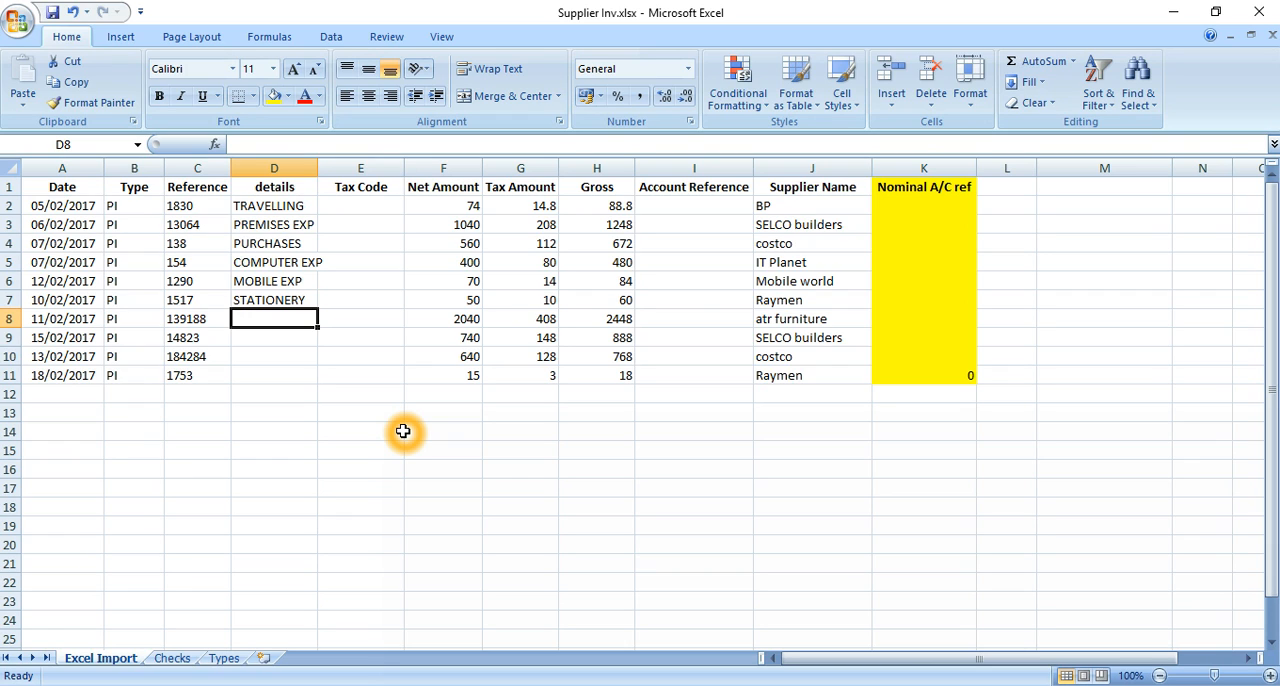
# Add ATRFURNITURE to the selected suppliers in Sage 50 Accounts, then return to Excel and enter F&F as the details in D8
pyautogui.click(527, 685)
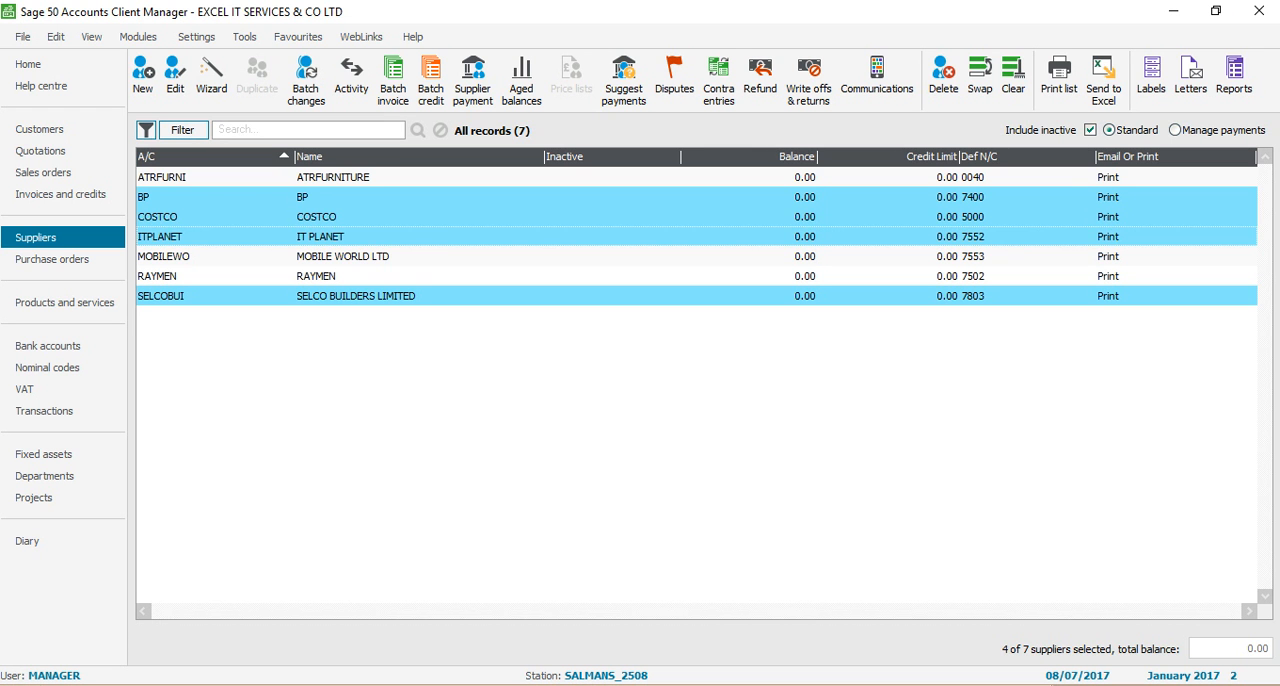
pyautogui.click(314, 182)
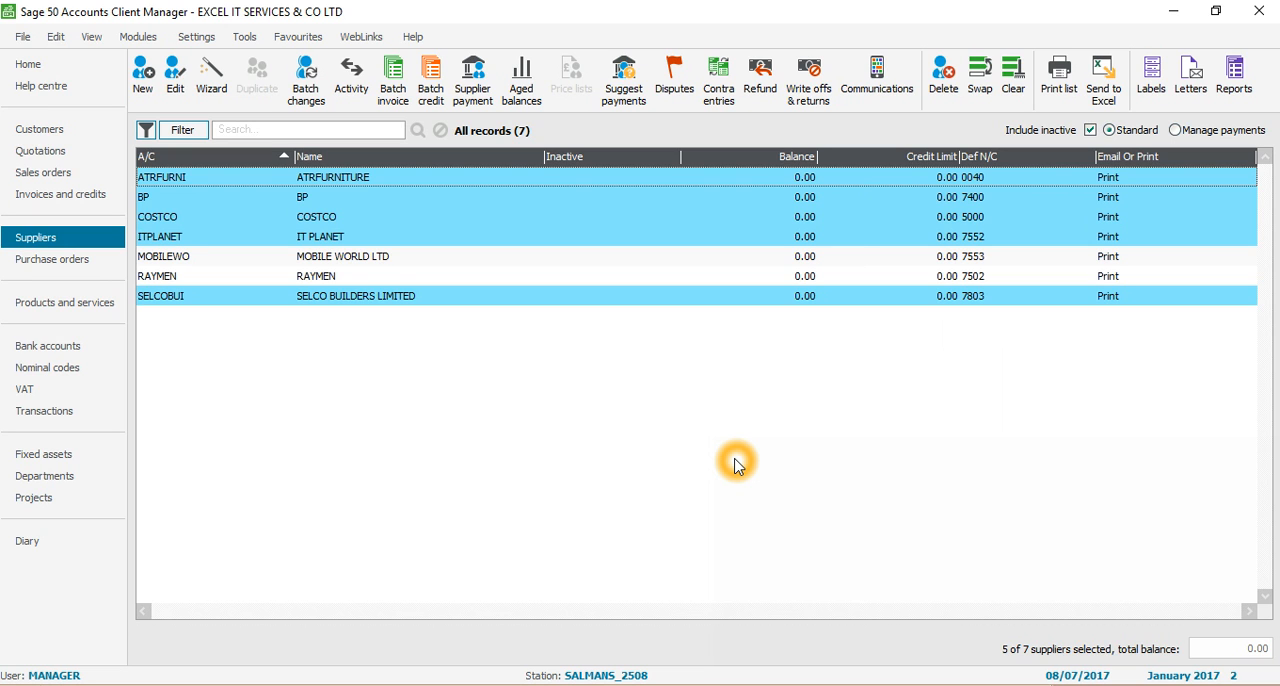
pyautogui.hotkey('alt', 'Tab')
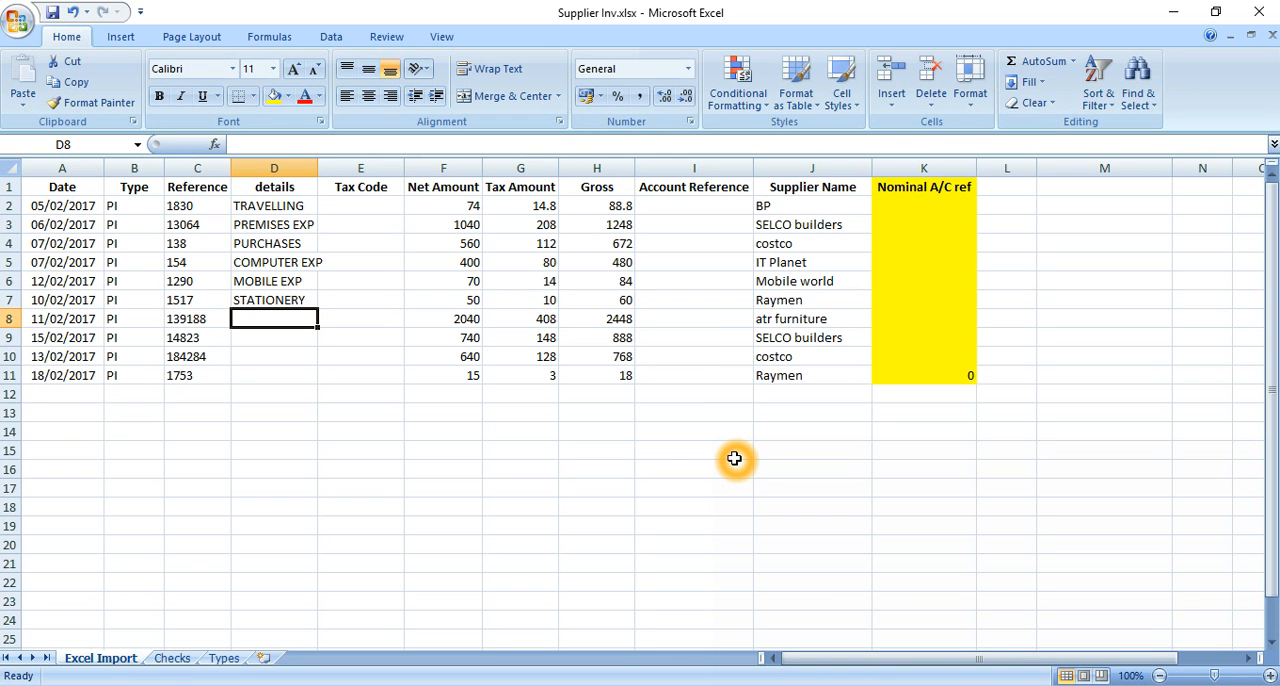
pyautogui.write('F')
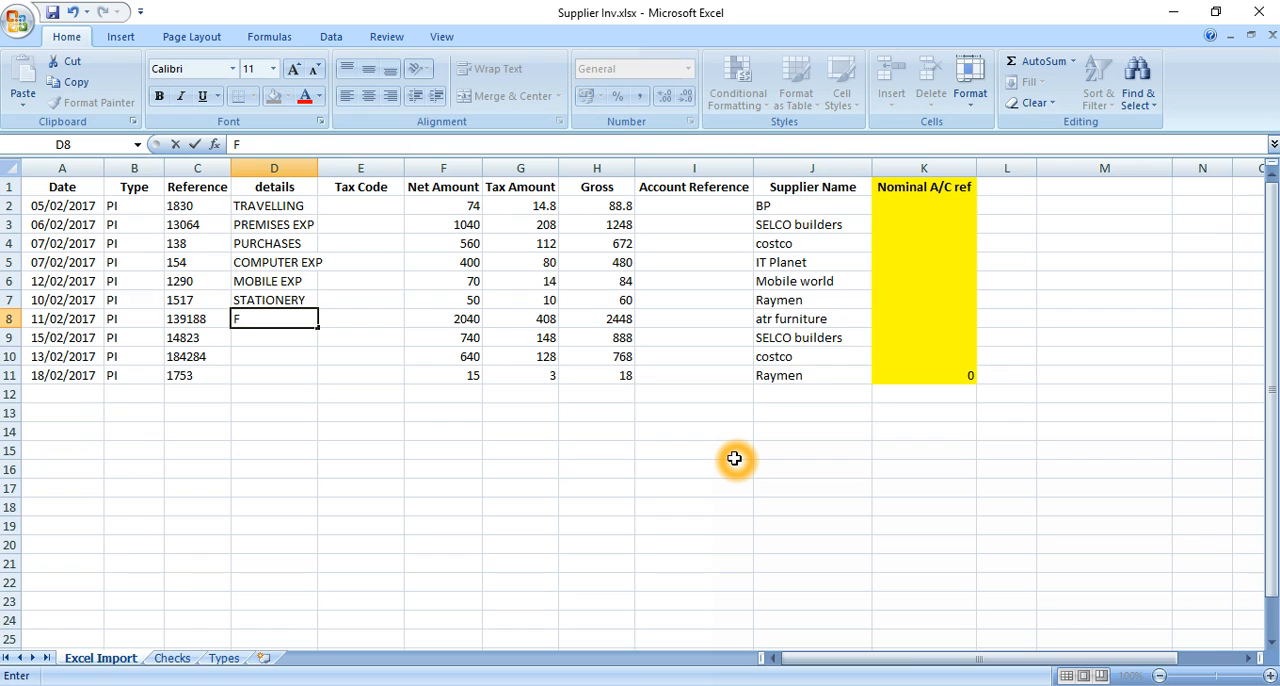
pyautogui.write('&F')
pyautogui.press('Return')
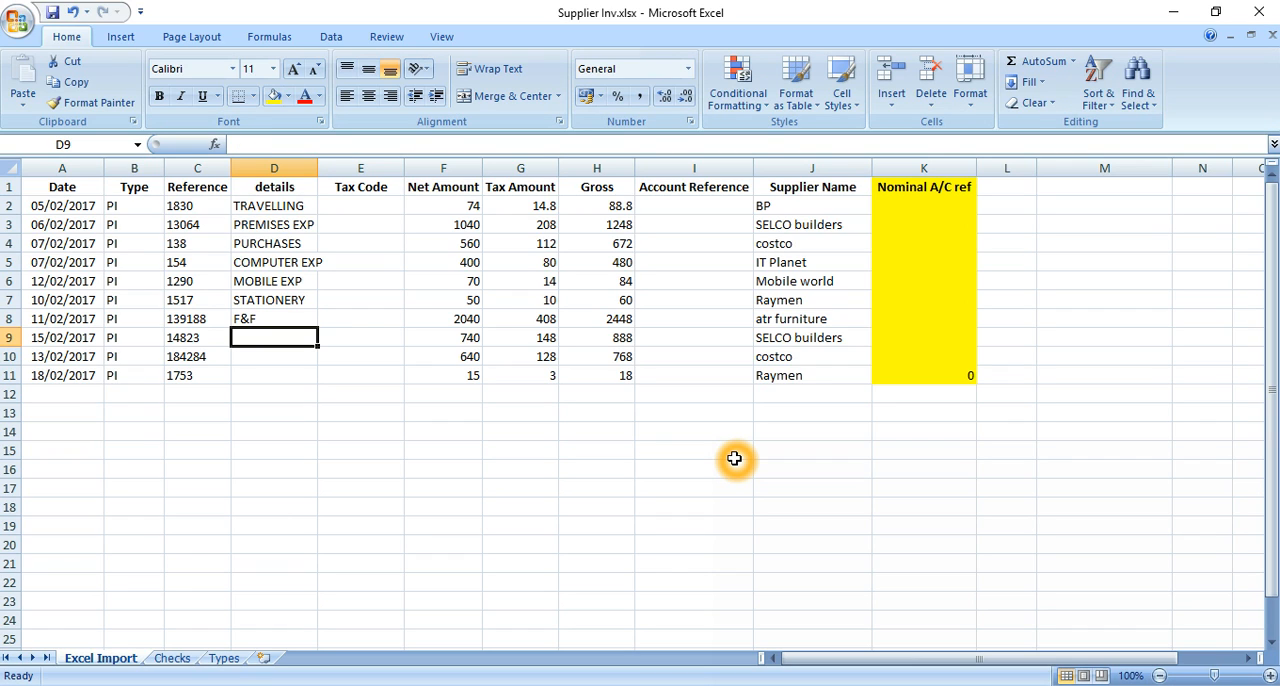
pyautogui.press('Right')
pyautogui.press('Right')
pyautogui.press('Right')
pyautogui.press('Left')
pyautogui.press('Left')
pyautogui.press('Left')
# Copy the PREMISES EXP details from D3 into D9 for the second SELCO builders invoice
pyautogui.press('Up')
pyautogui.press('Up')
pyautogui.press('Up')
pyautogui.press('Up')
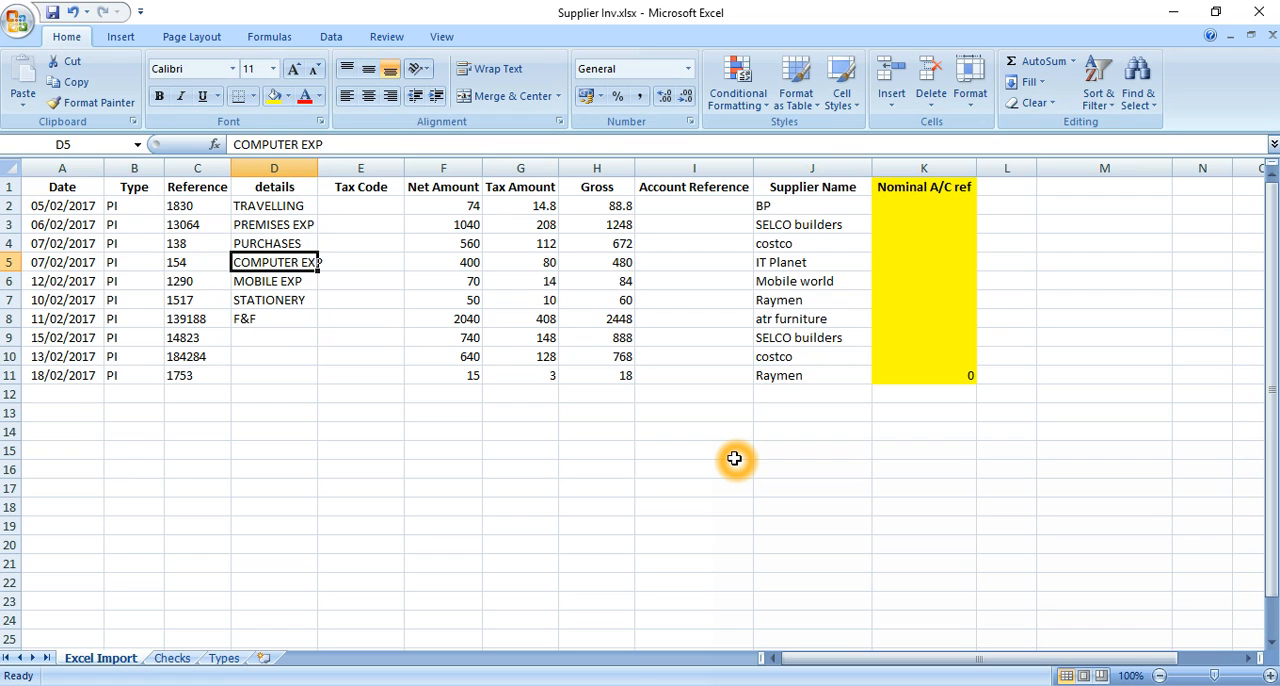
pyautogui.press('Up')
pyautogui.press('Up')
pyautogui.hotkey('ctrl', 'c')
pyautogui.press('Down')
pyautogui.press('Down')
pyautogui.press('Down')
pyautogui.press('Down')
pyautogui.press('Down')
pyautogui.press('Down')
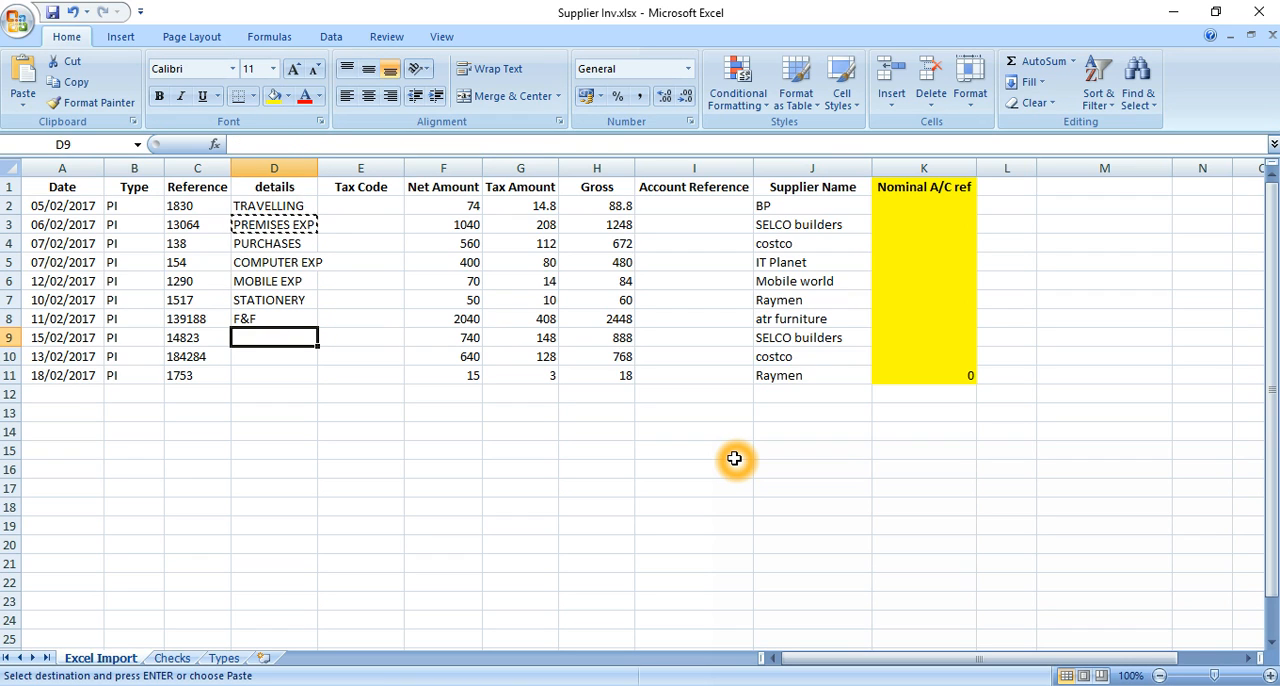
pyautogui.press('Return')
# Enter PURCHASES as the details for the second costco invoice in D10
pyautogui.press('Down')
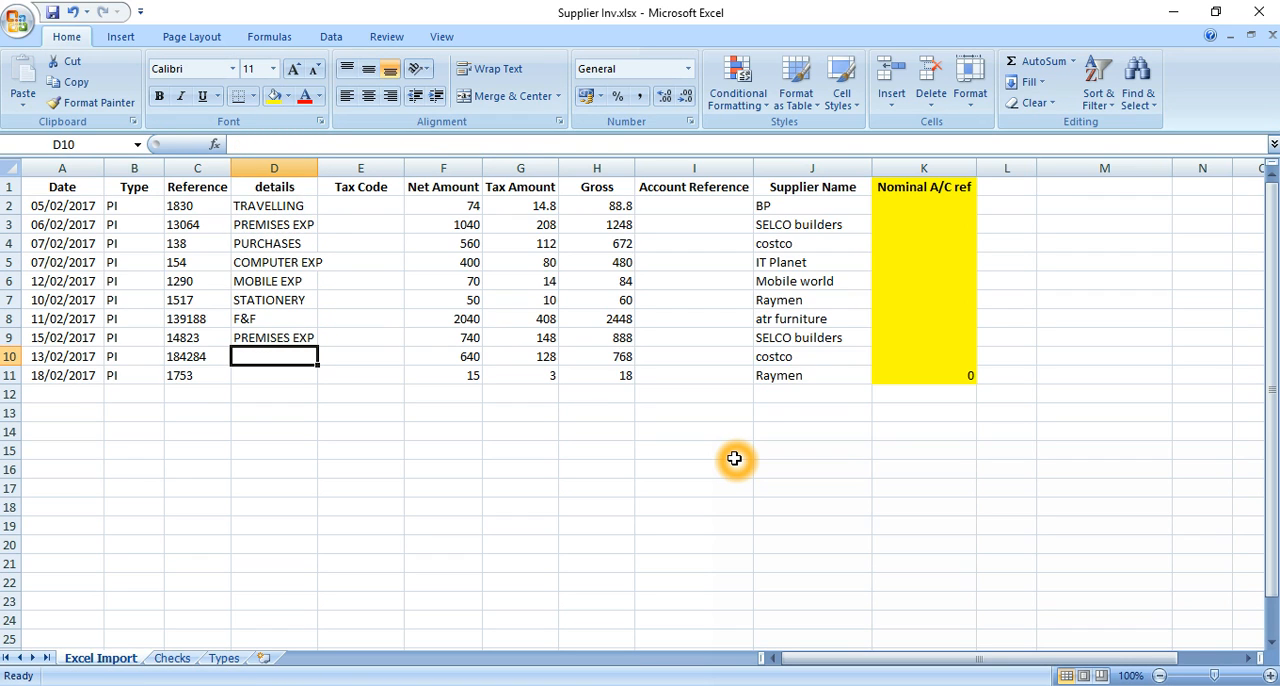
pyautogui.write('PUR')
pyautogui.press('Return')
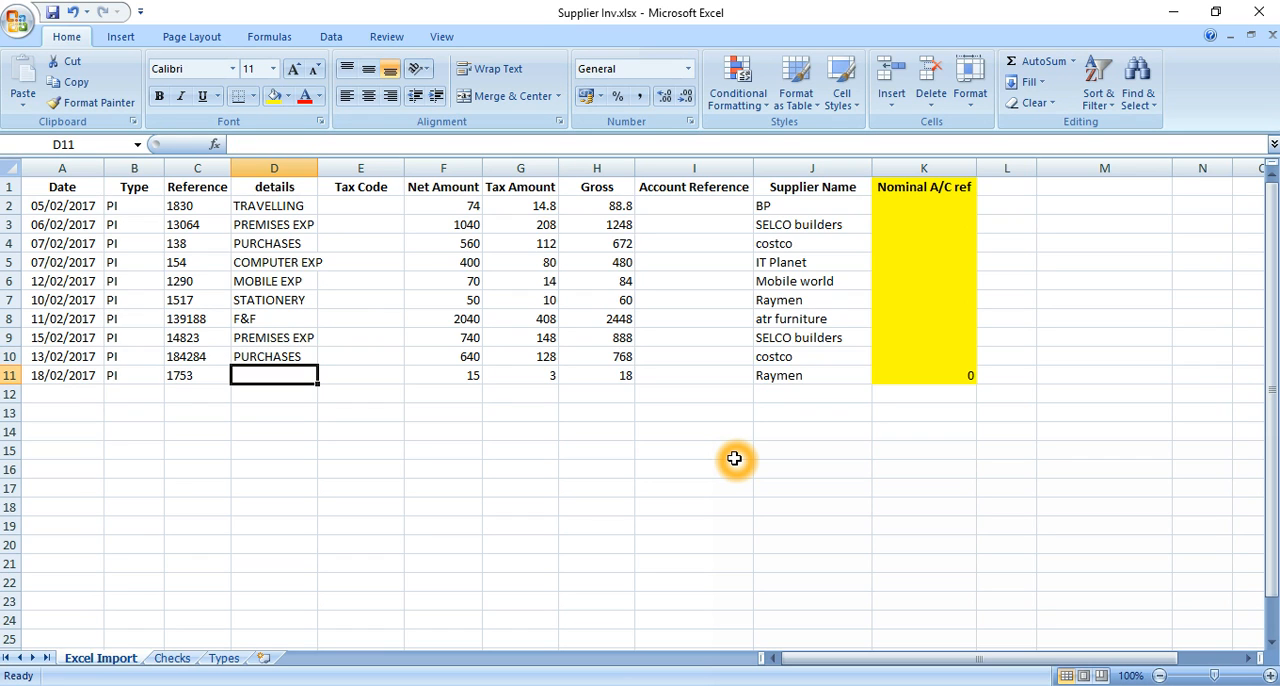
# Enter STATIONERY as the details for the second Raymen invoice in D11
pyautogui.write('STA')
pyautogui.press('Return')
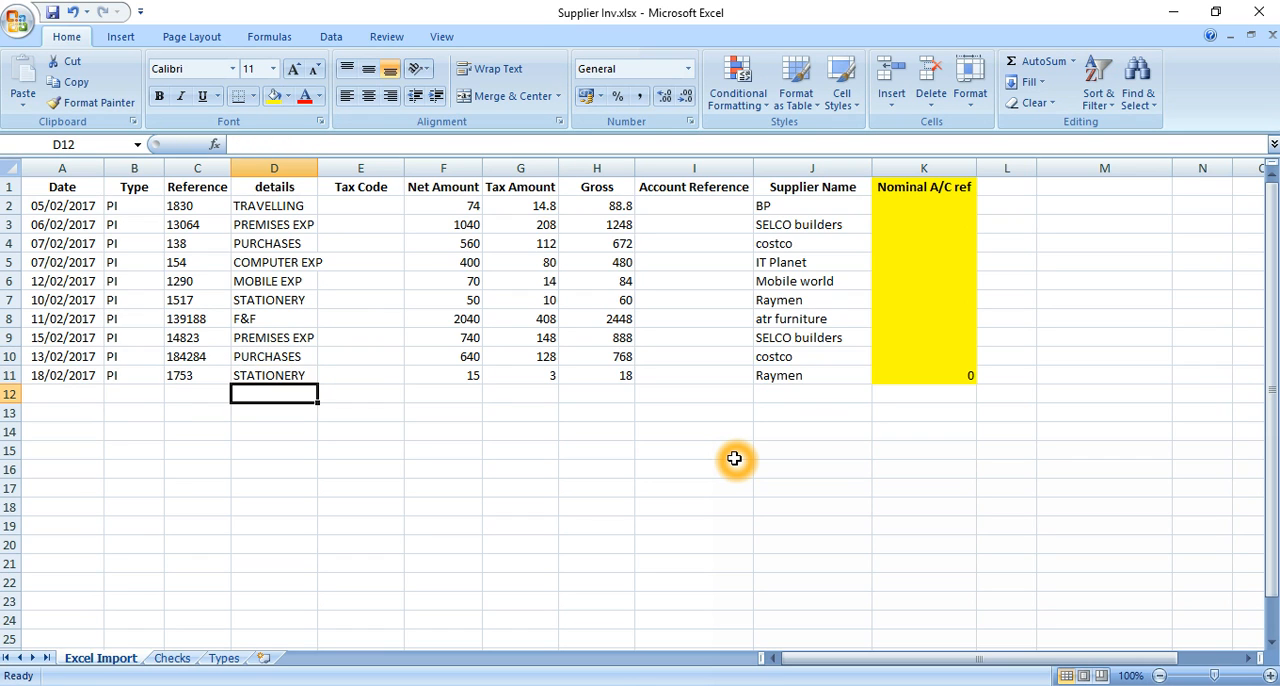
pyautogui.press('Up')
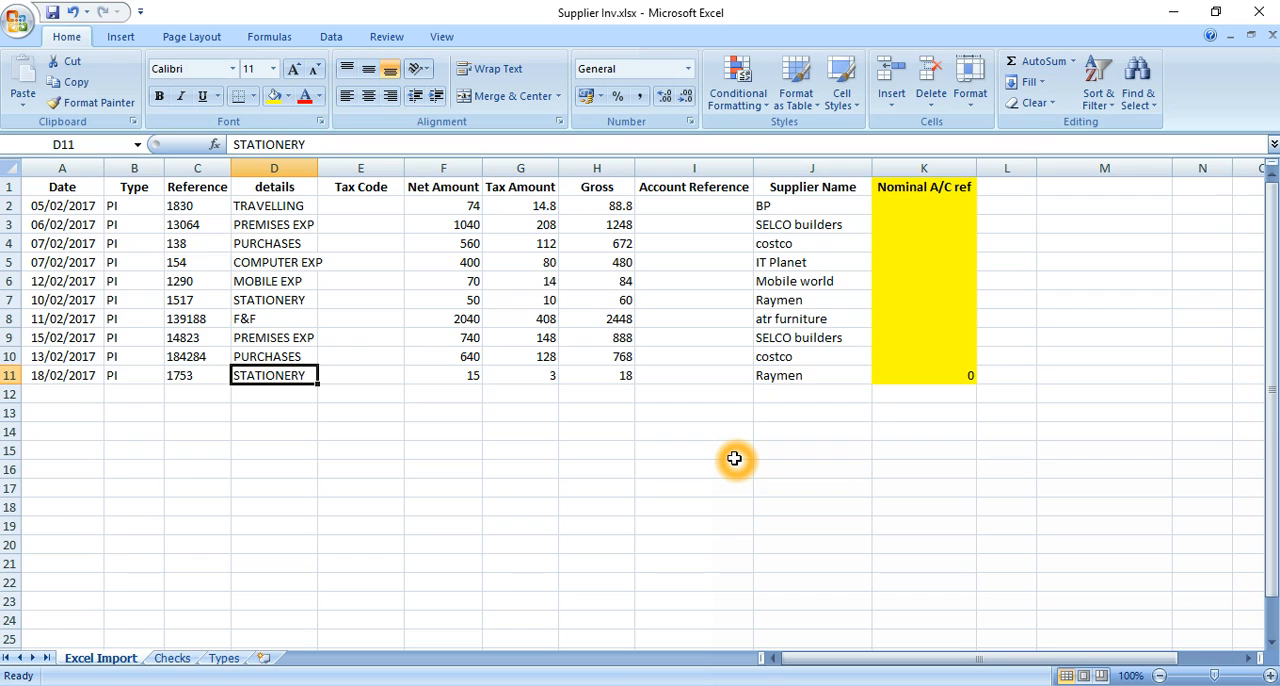
# Enter T1 as the tax code for the BP invoice in E2
pyautogui.press('Right')
pyautogui.press('Up')
pyautogui.press('Up')
pyautogui.press('Up')
pyautogui.press('Up')
pyautogui.press('Up')
pyautogui.press('Up')
pyautogui.press('Up')
pyautogui.press('Up')
pyautogui.press('Up')
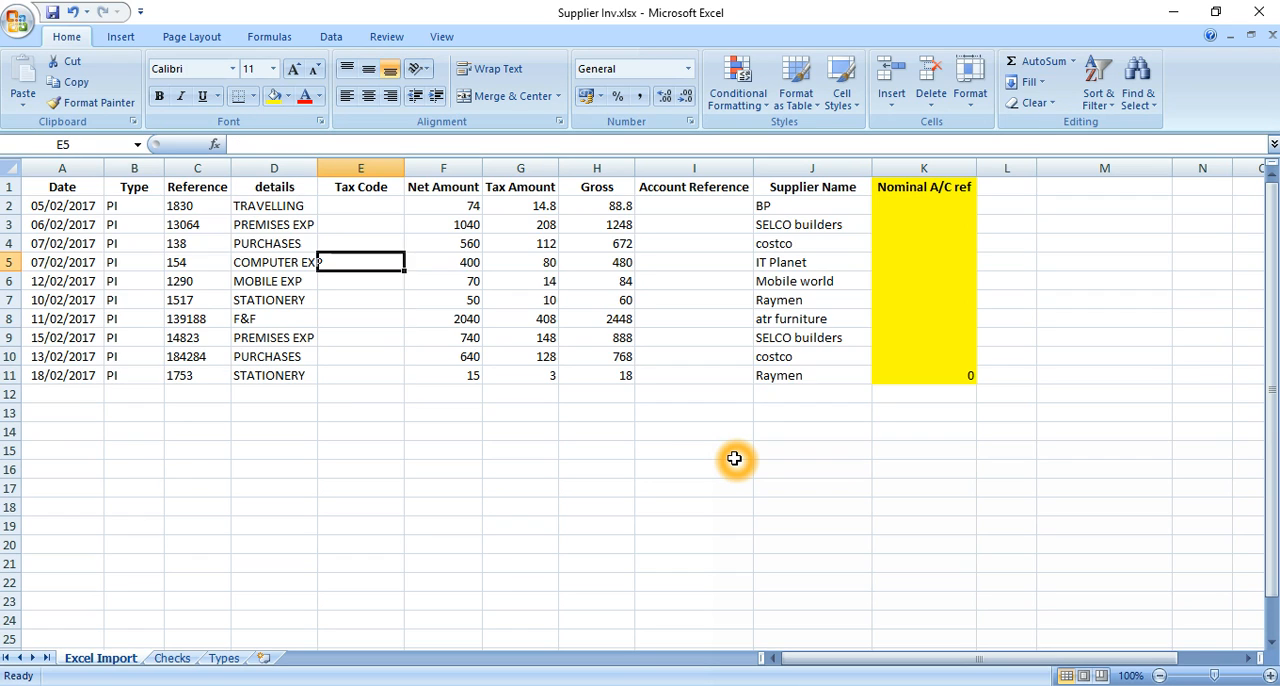
pyautogui.press('Right')
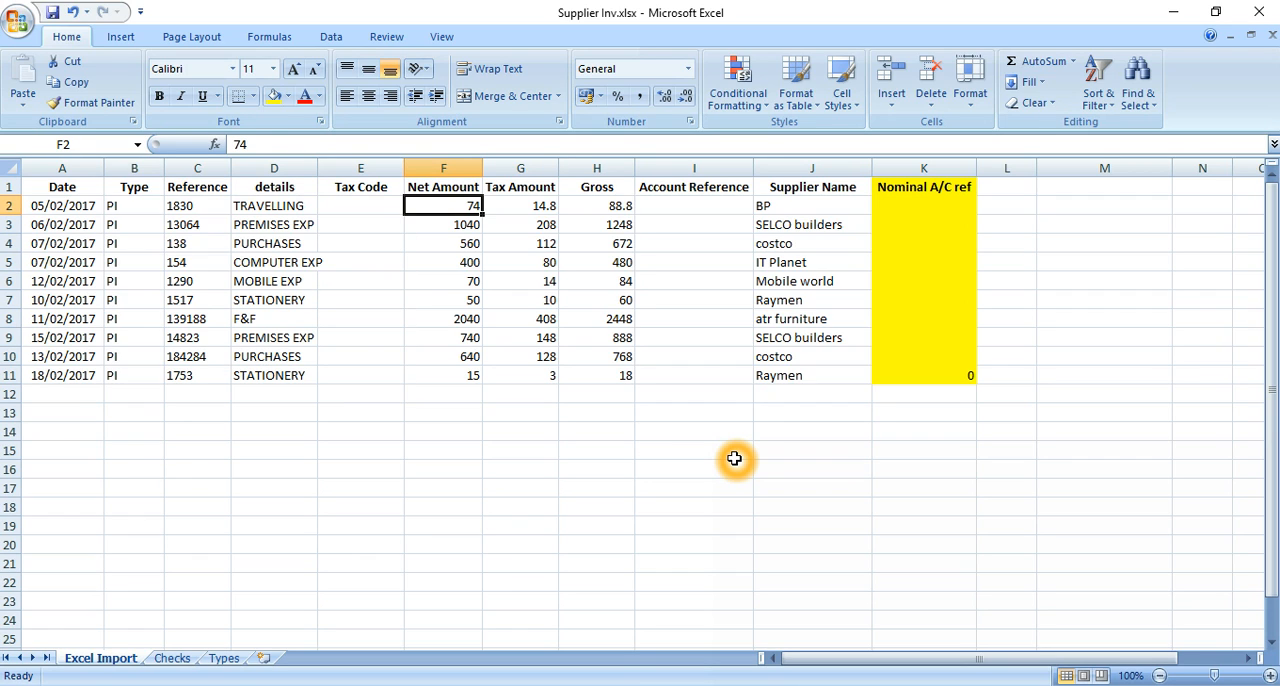
pyautogui.press('Right')
pyautogui.press('Left')
pyautogui.press('Right')
pyautogui.press('Left')
pyautogui.press('Left')
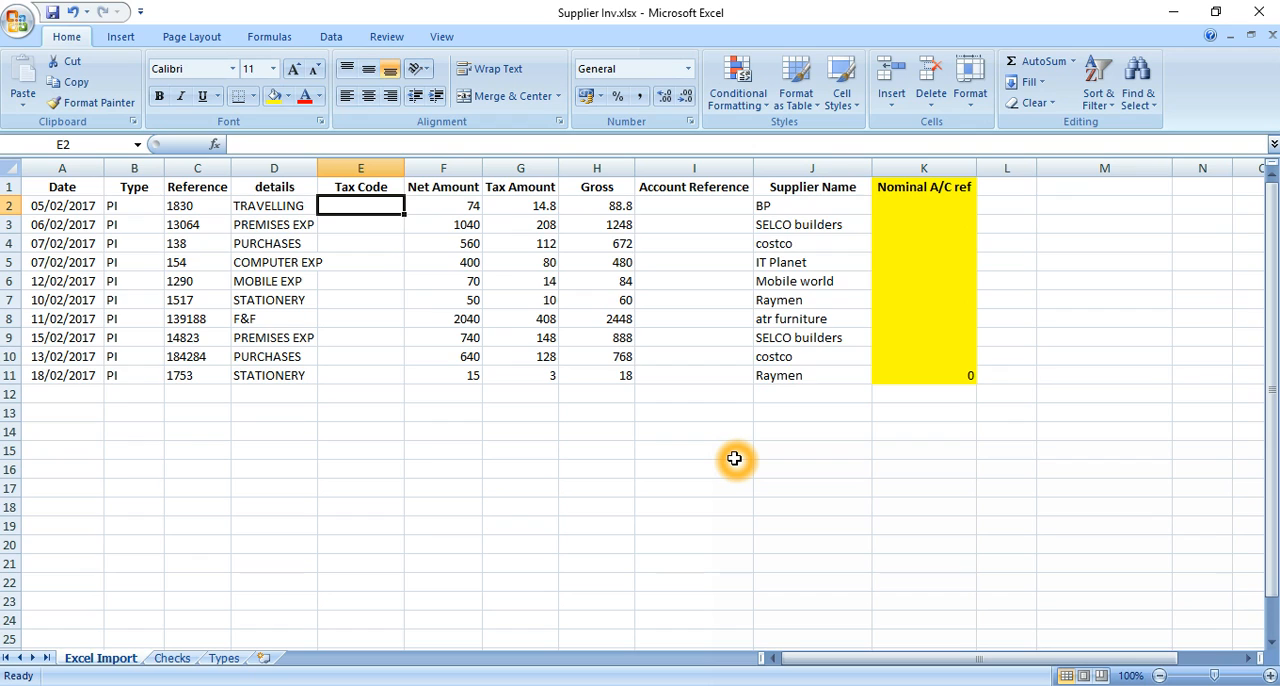
pyautogui.write('T')
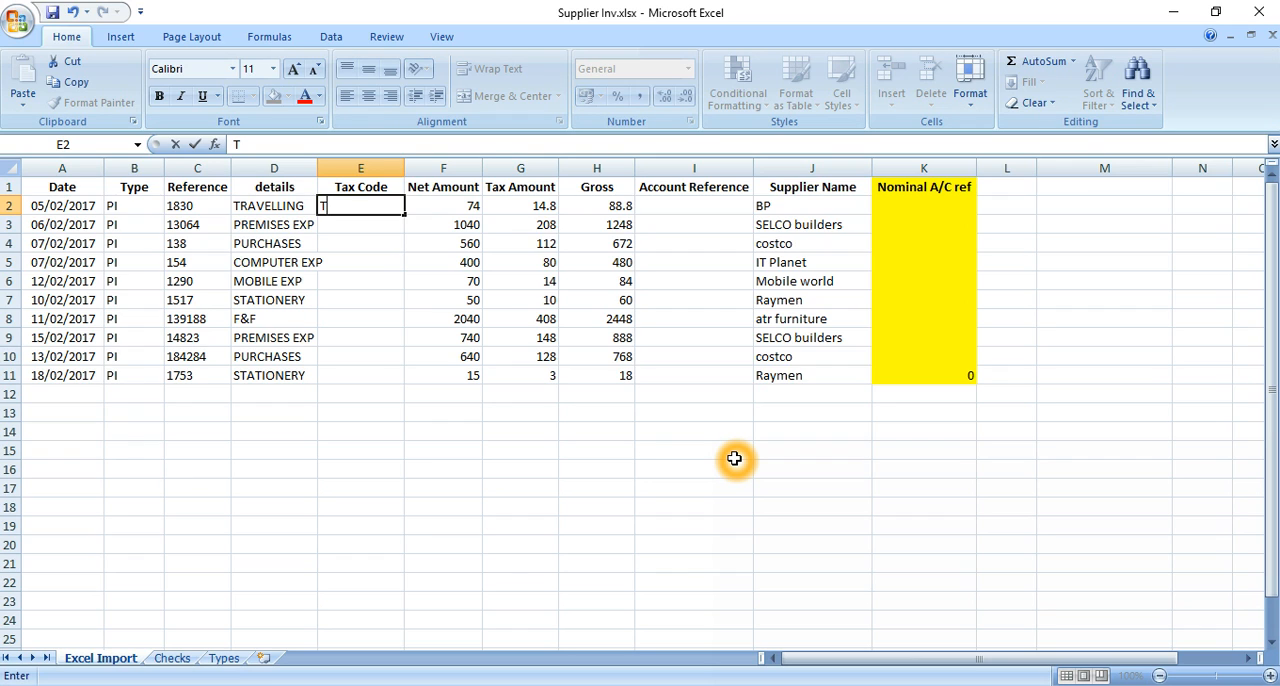
pyautogui.write('1')
pyautogui.press('Return')
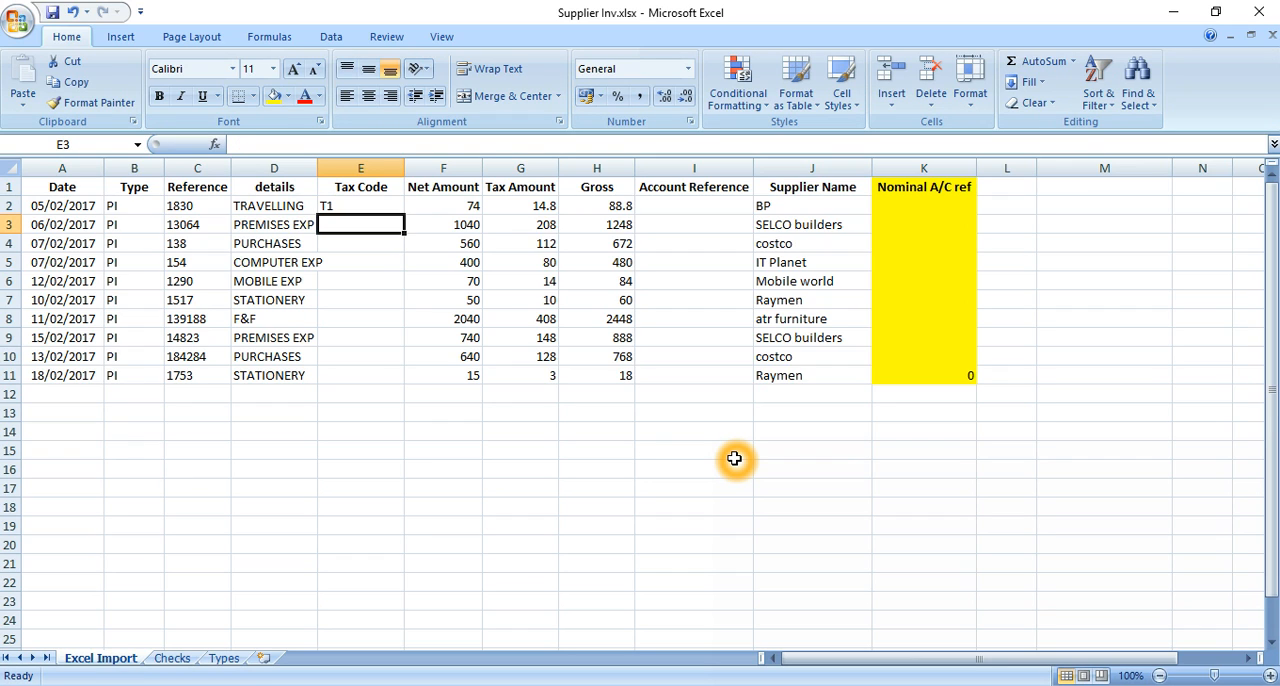
# Copy the T1 tax code from E2 into E3:E11 for all the remaining invoices
pyautogui.press('Up')
pyautogui.hotkey('ctrl', 'c')
pyautogui.press('Down')
pyautogui.hotkey('shift', 'Down')
pyautogui.hotkey('shift', 'Down')
pyautogui.hotkey('shift', 'Down')
pyautogui.hotkey('shift', 'Down')
pyautogui.hotkey('shift', 'Down')
pyautogui.hotkey('shift', 'Down')
pyautogui.hotkey('shift', 'Down')
pyautogui.hotkey('shift', 'Down')
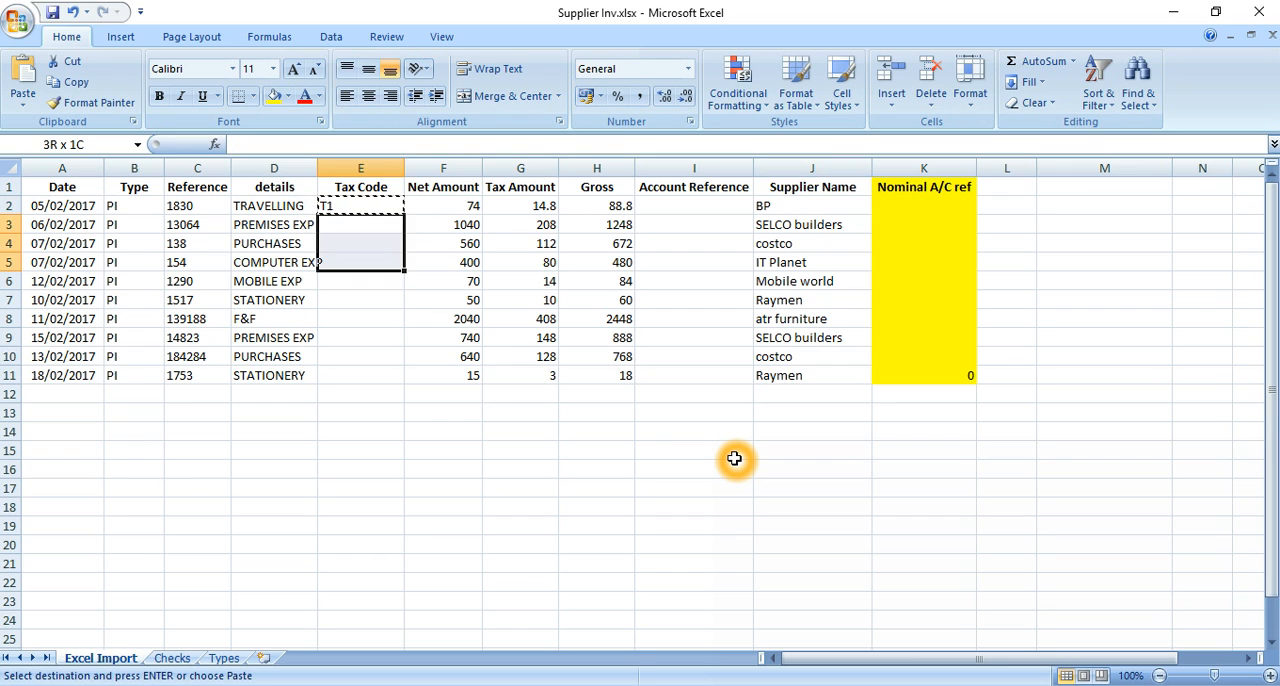
pyautogui.press('Return')
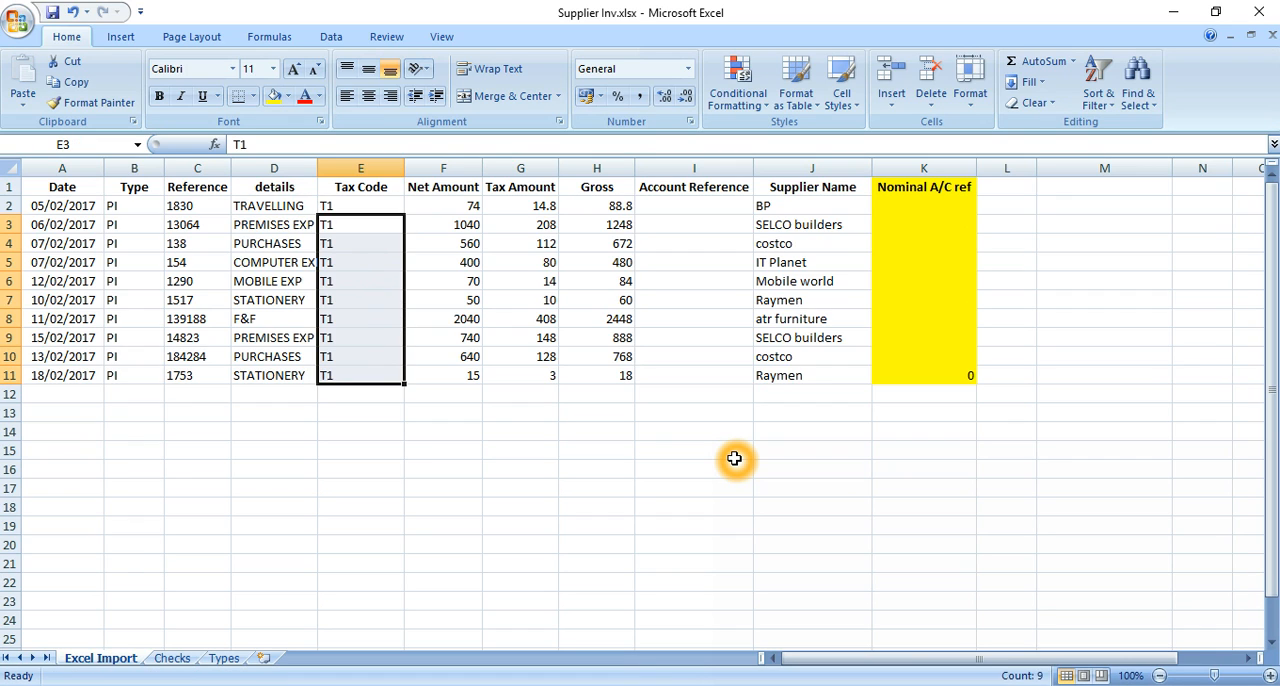
pyautogui.press('Up')
pyautogui.press('Down')
pyautogui.press('Down')
pyautogui.press('Down')
pyautogui.press('Down')
pyautogui.press('Down')
pyautogui.press('Down')
pyautogui.press('Down')
pyautogui.press('Down')
pyautogui.press('Down')
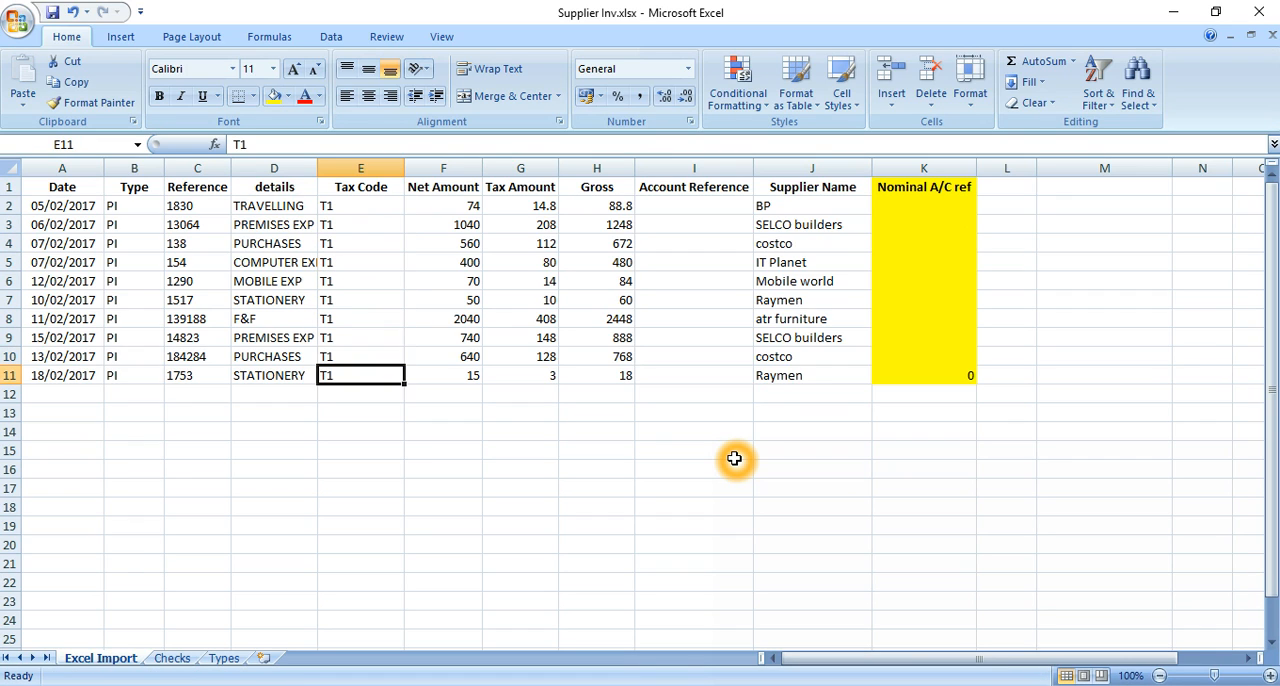
# Select the first empty Account Reference cell, I2, on the BP invoice row
pyautogui.press('Right')
pyautogui.press('Up')
pyautogui.press('Up')
pyautogui.press('Up')
pyautogui.press('Up')
pyautogui.press('Up')
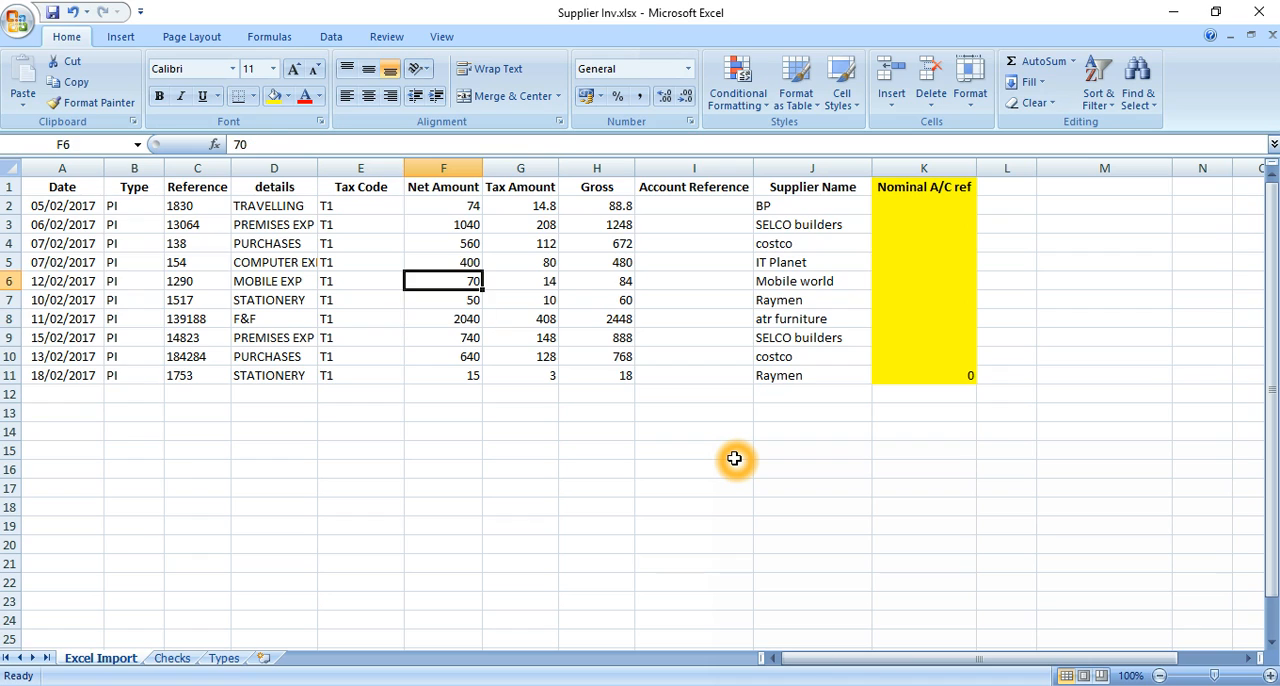
pyautogui.press('Right')
pyautogui.press('Right')
pyautogui.press('Right')
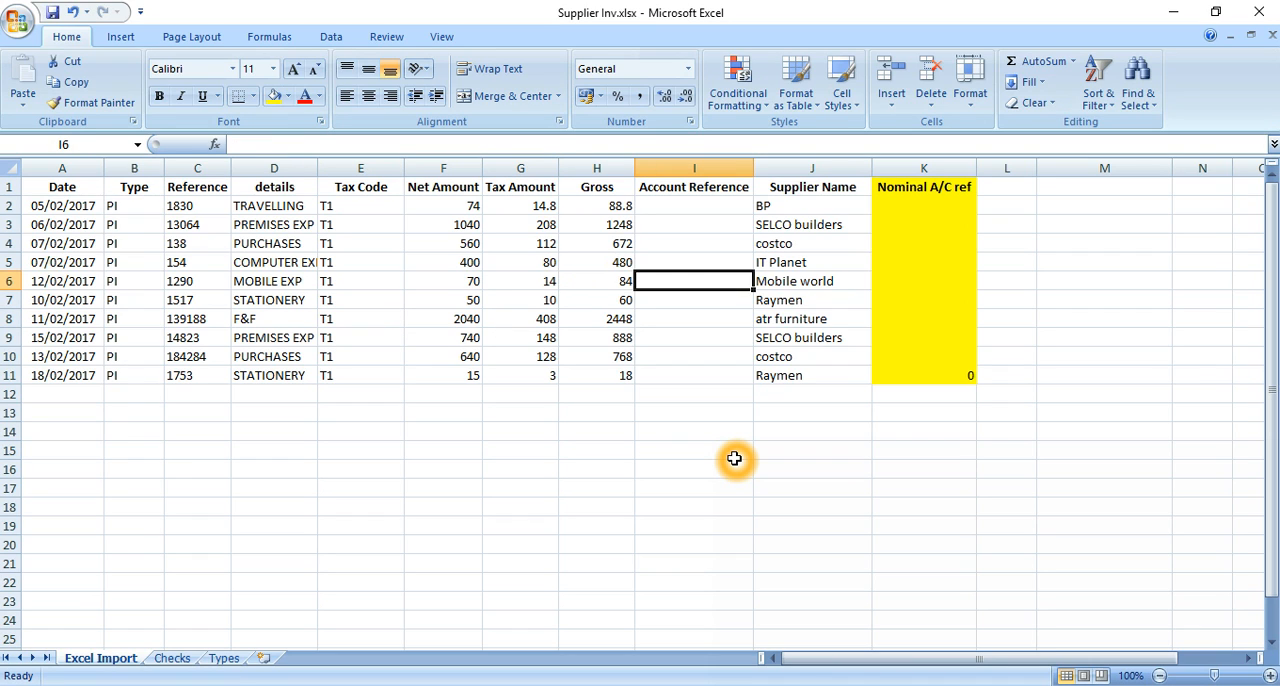
pyautogui.press('Up')
pyautogui.press('Up')
pyautogui.press('Up')
pyautogui.press('Up')
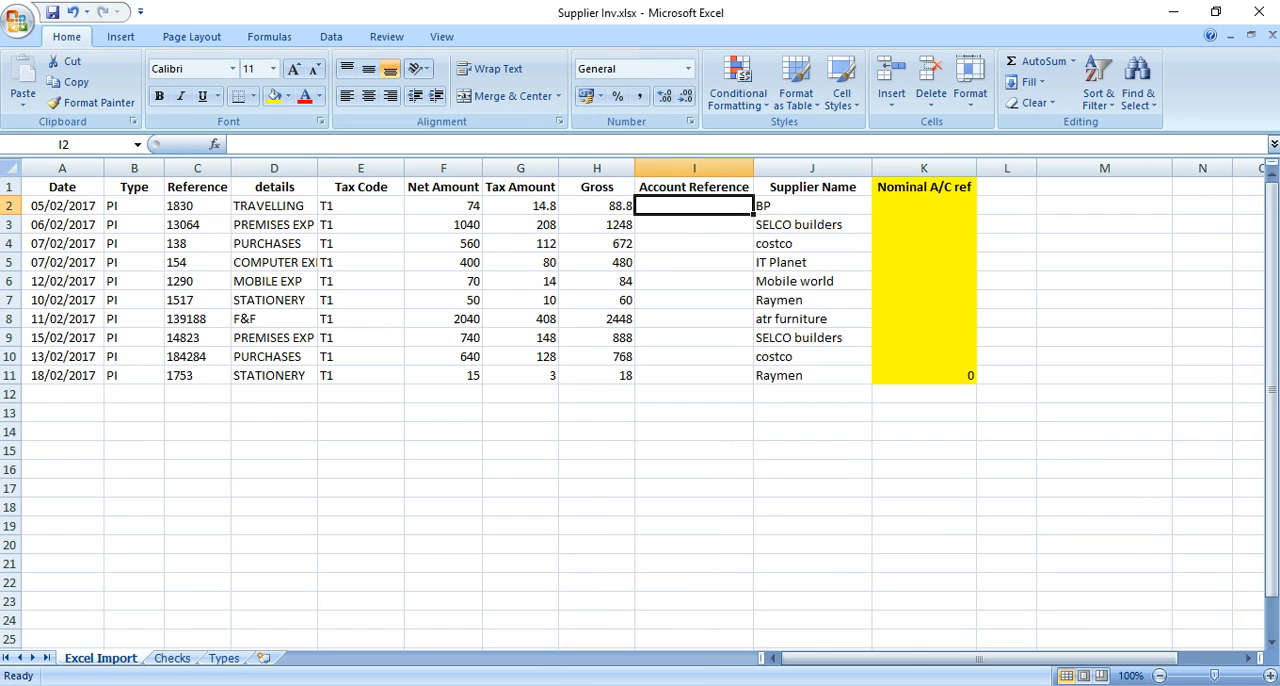
# Switch to Sage 50 Accounts and clear the selection in the suppliers list to view the supplier account codes
pyautogui.hotkey('alt', 'Tab')
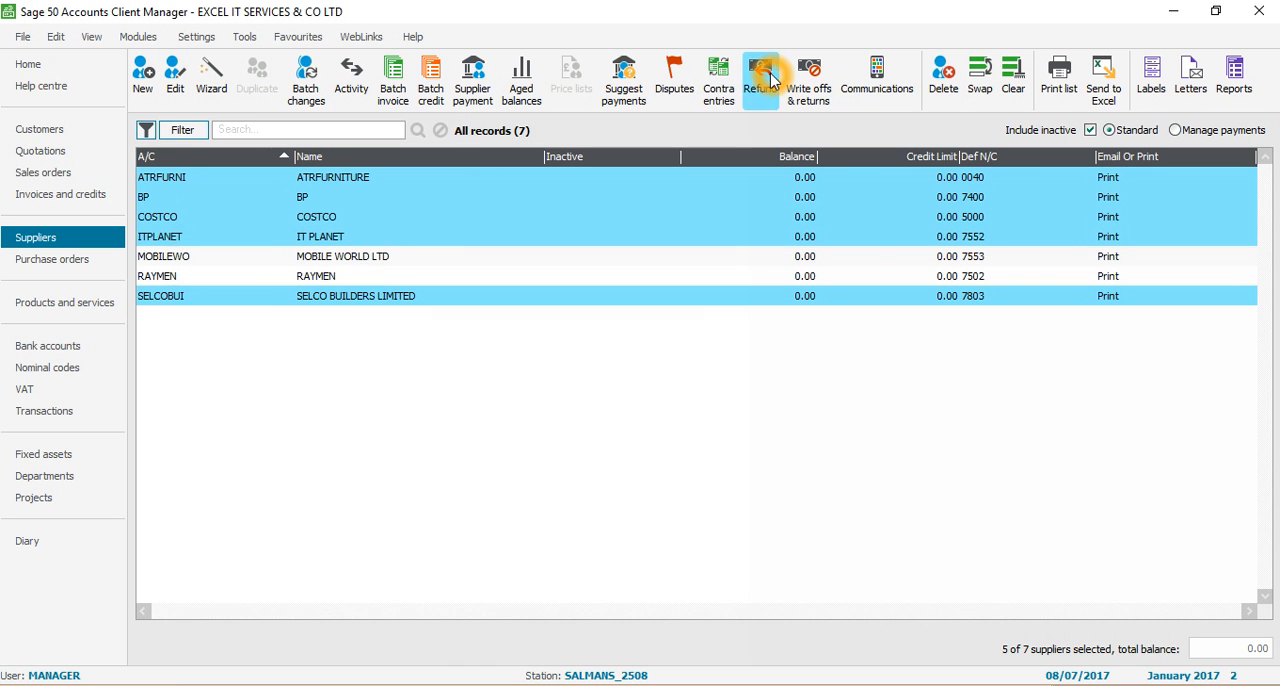
pyautogui.click(1013, 80)
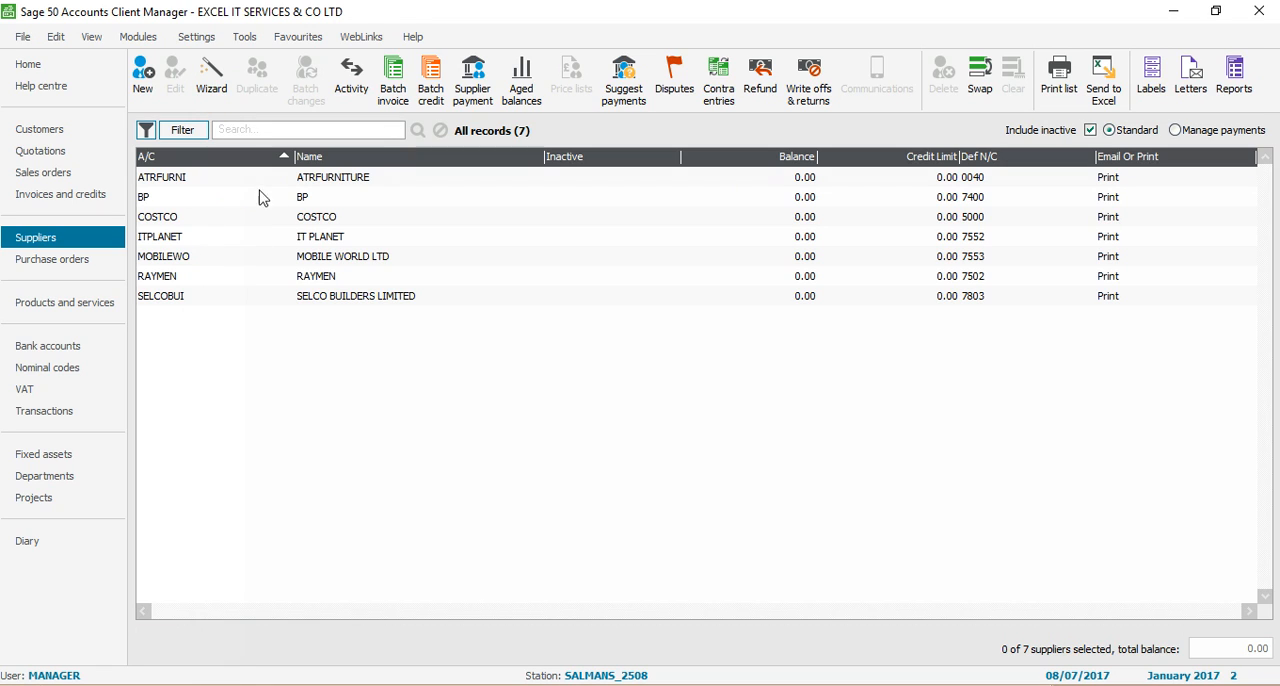
pyautogui.click(196, 182)
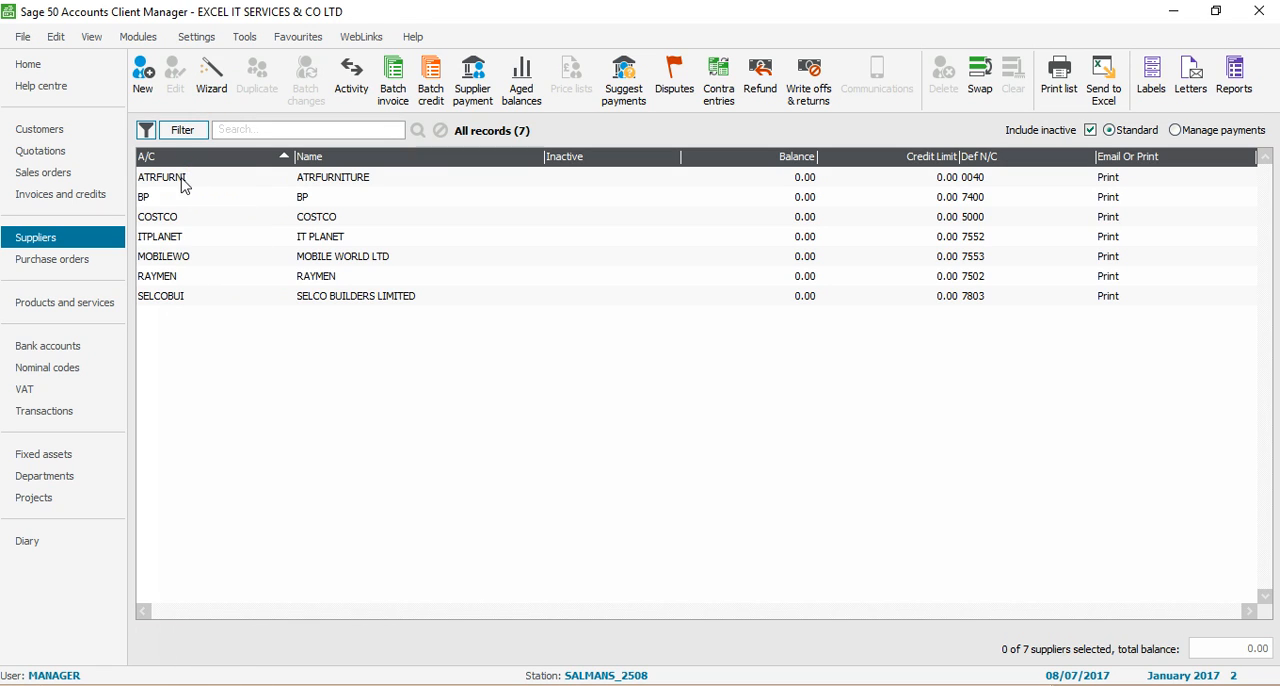